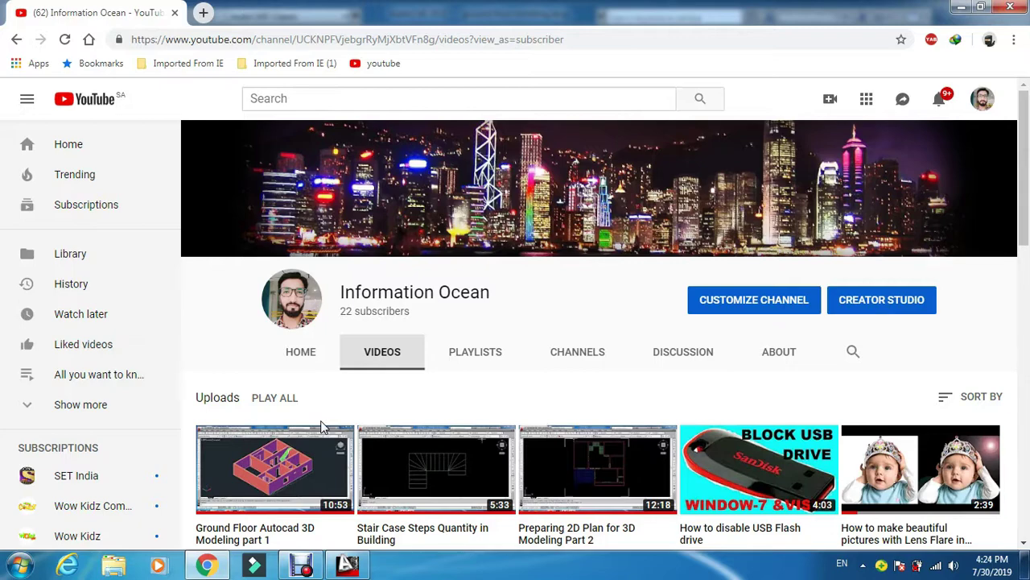
Switch to AutoCAD and extrude the two straight-sided boundary outlines at both ends of the front wall by 4.6'
click(348, 566)
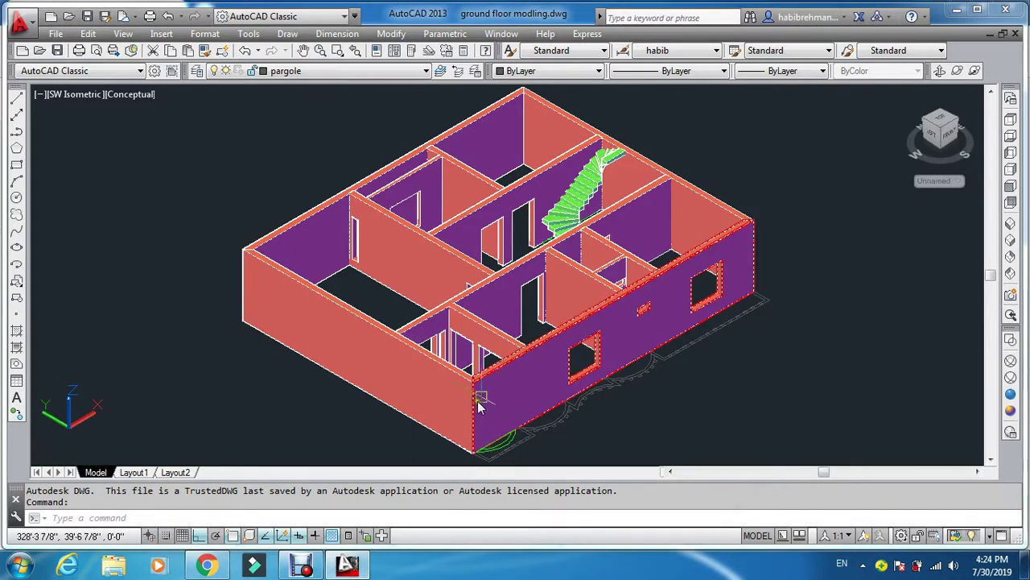
scroll(505, 283, up, 6)
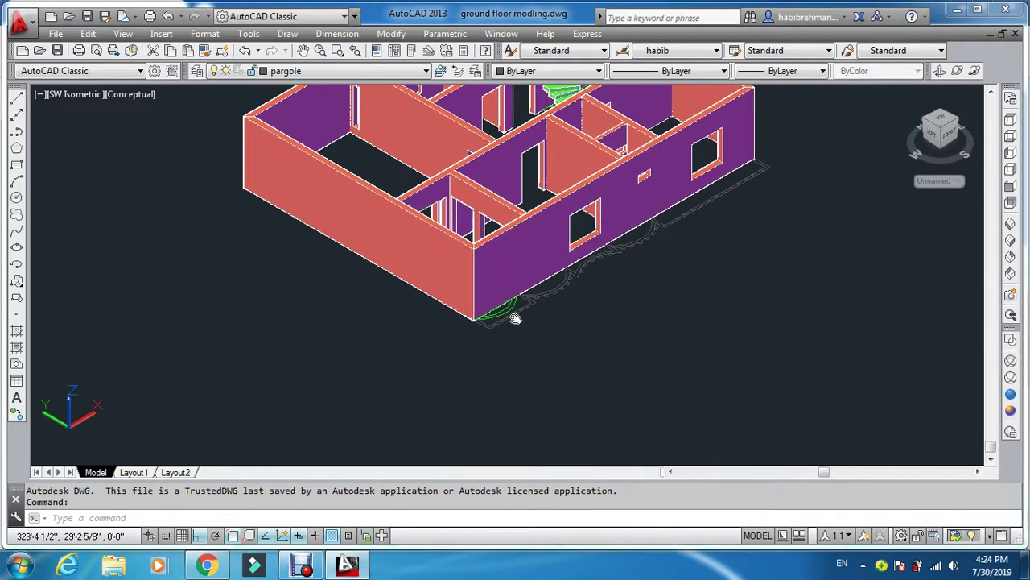
key(Escape)
key(Escape)
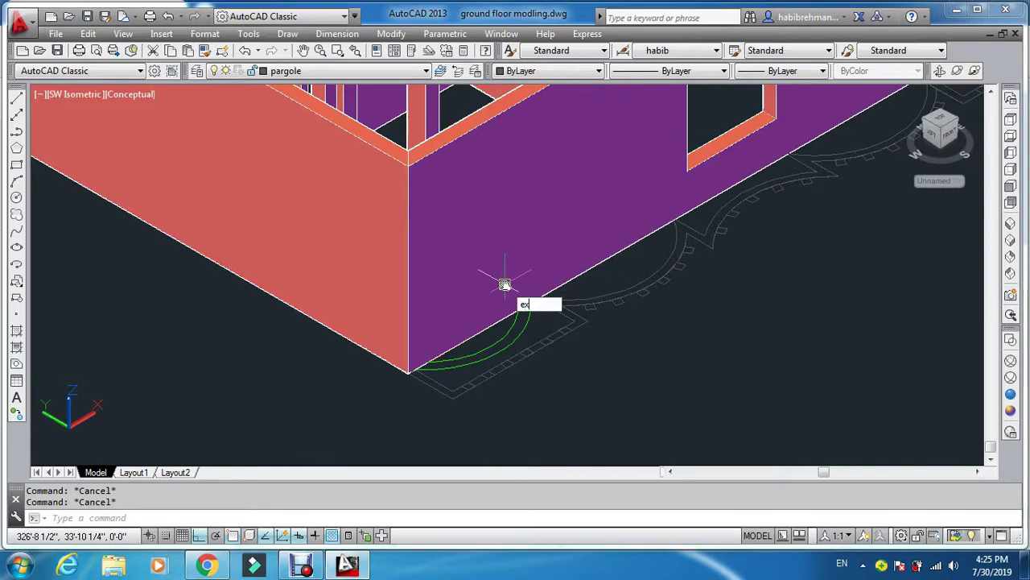
text(ext)
key(Return)
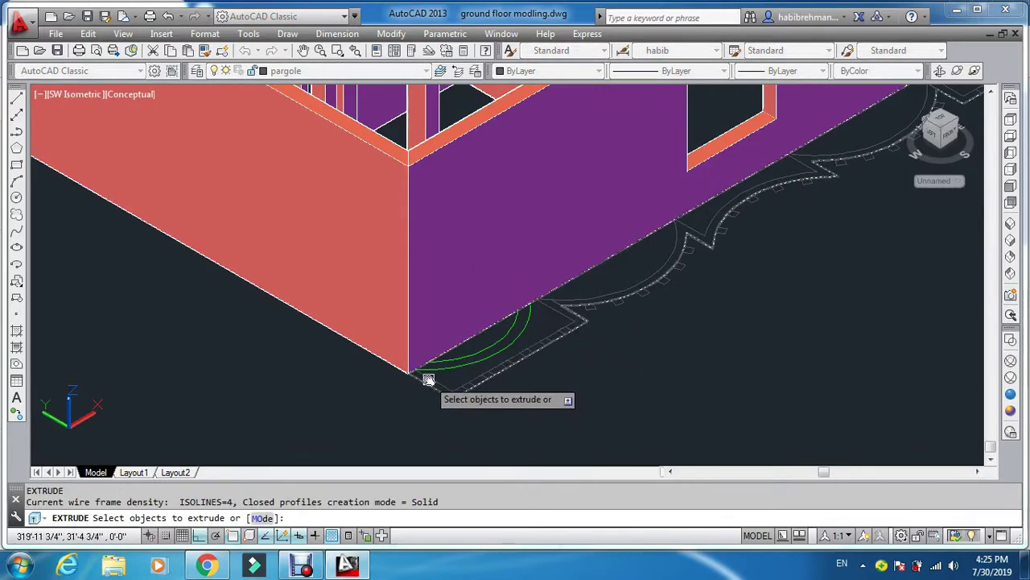
click(438, 380)
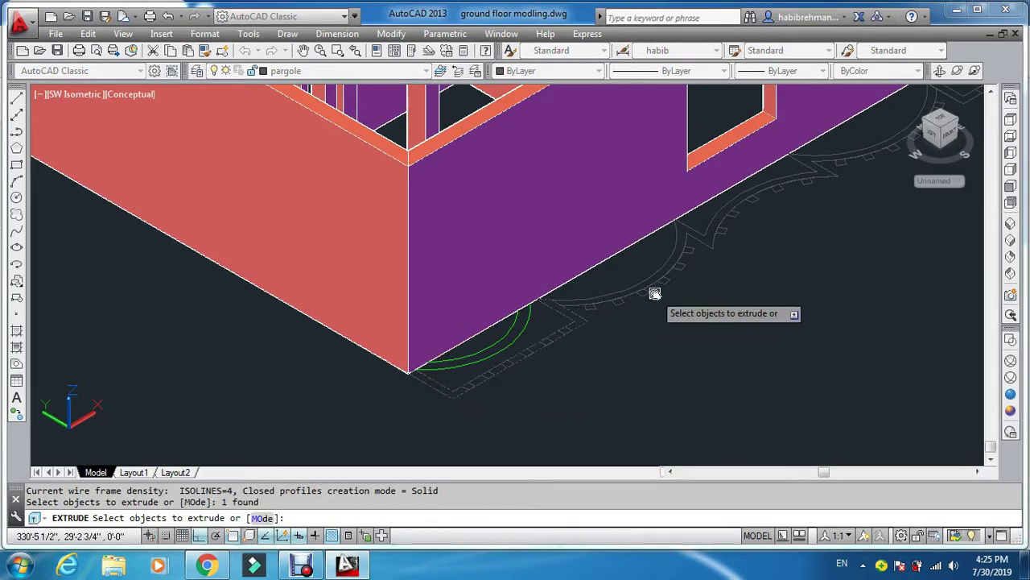
scroll(644, 318, down, 3)
scroll(764, 236, up, 5)
scroll(690, 255, up, 4)
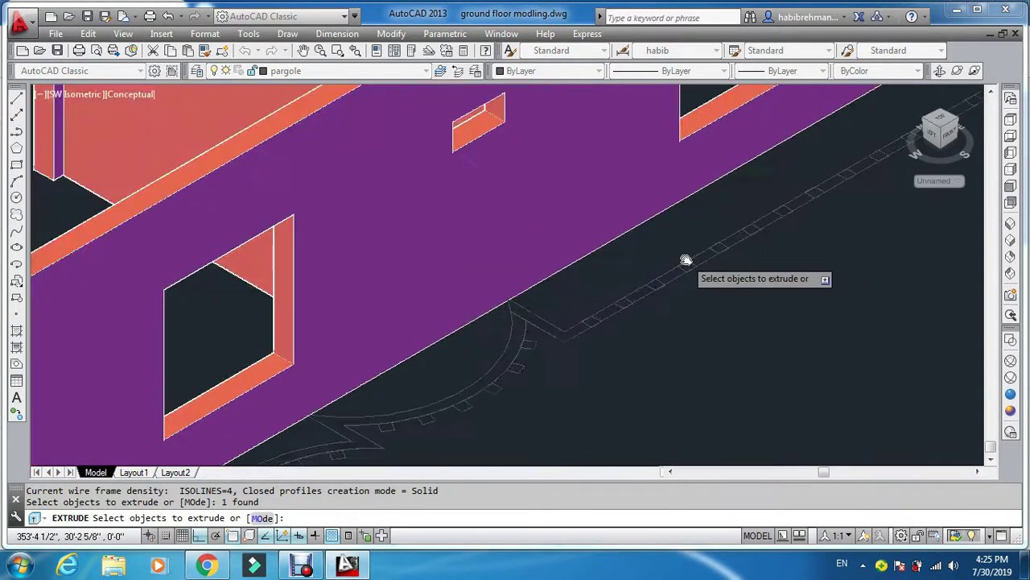
click(701, 256)
scroll(701, 256, down, 4)
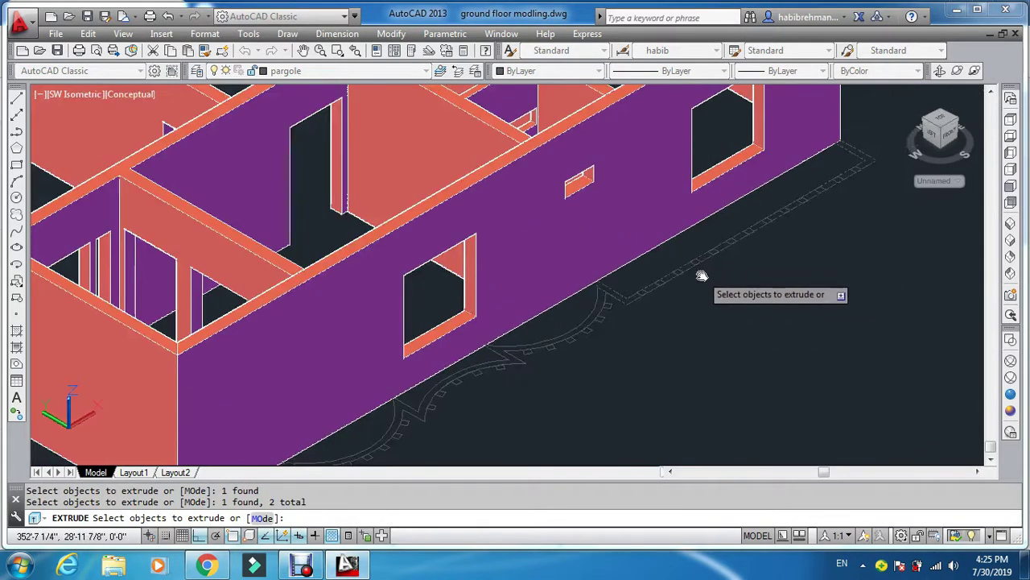
key(Return)
text(19)
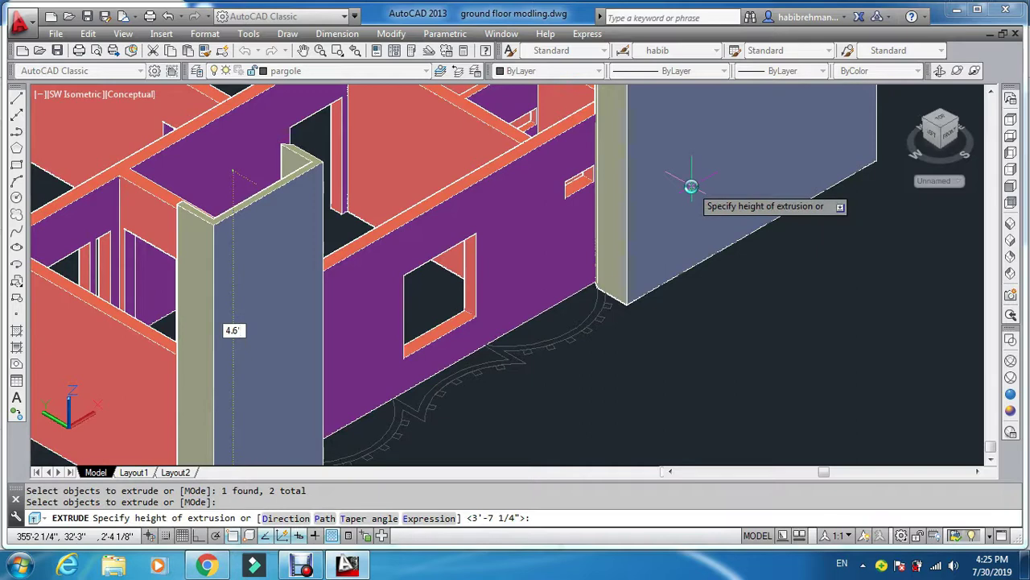
key(Escape)
scroll(686, 245, down, 3)
key(Escape)
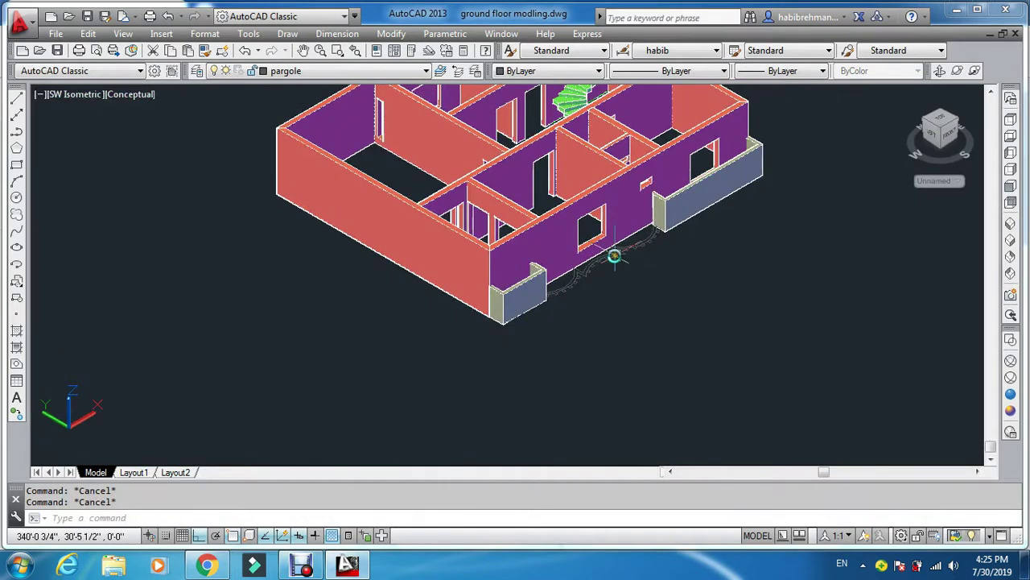
Move the two extruded end walls 1' straight down
text(m)
key(Return)
scroll(524, 283, up, 3)
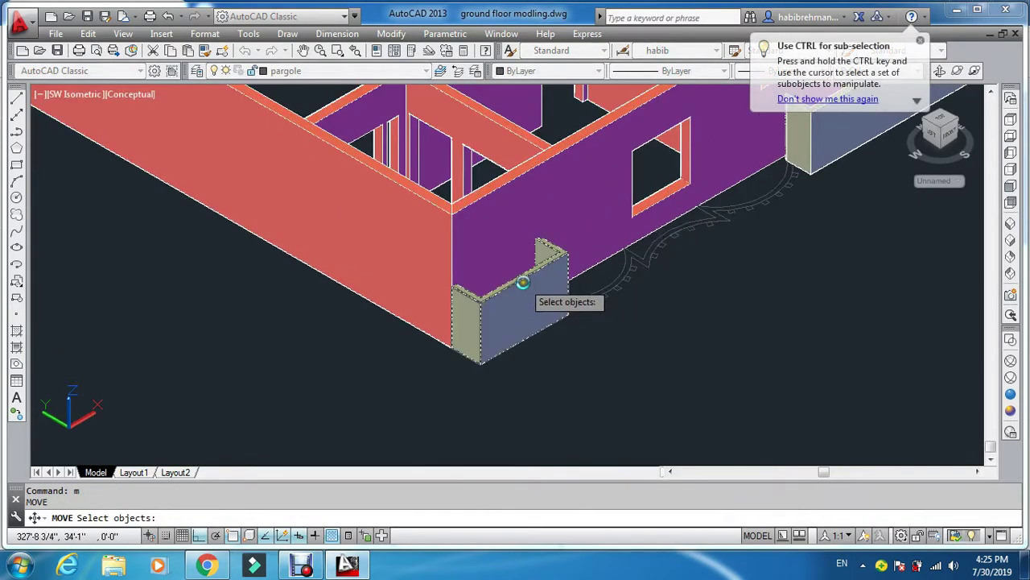
scroll(523, 283, down, 3)
scroll(748, 156, up, 3)
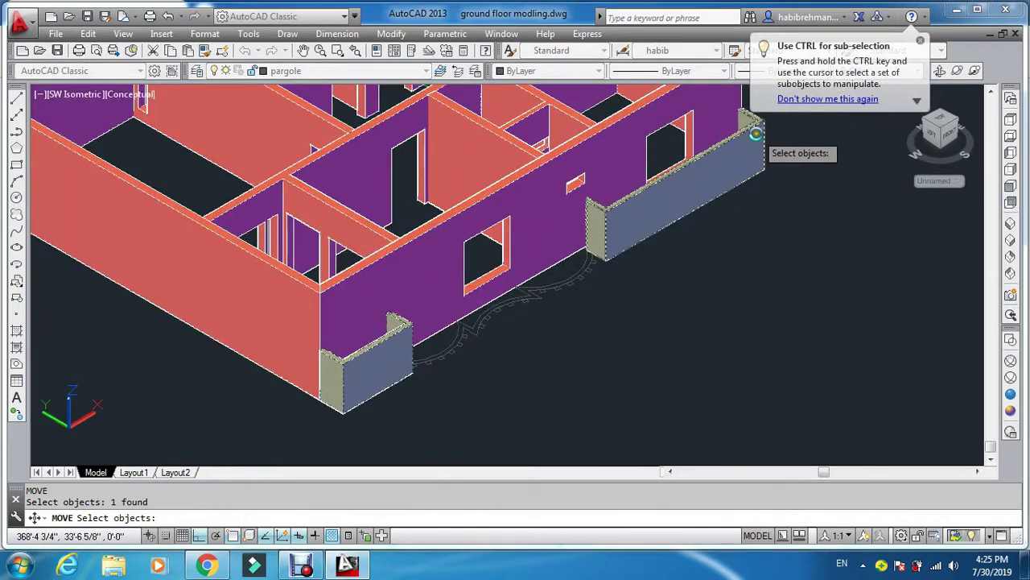
scroll(722, 206, down, 4)
scroll(729, 153, up, 4)
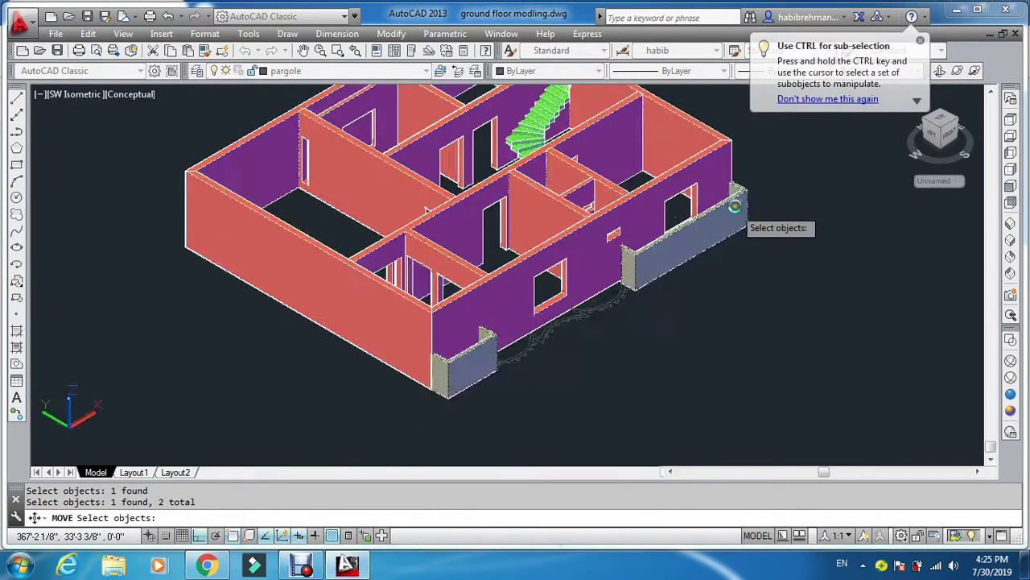
key(Return)
scroll(731, 160, up, 2)
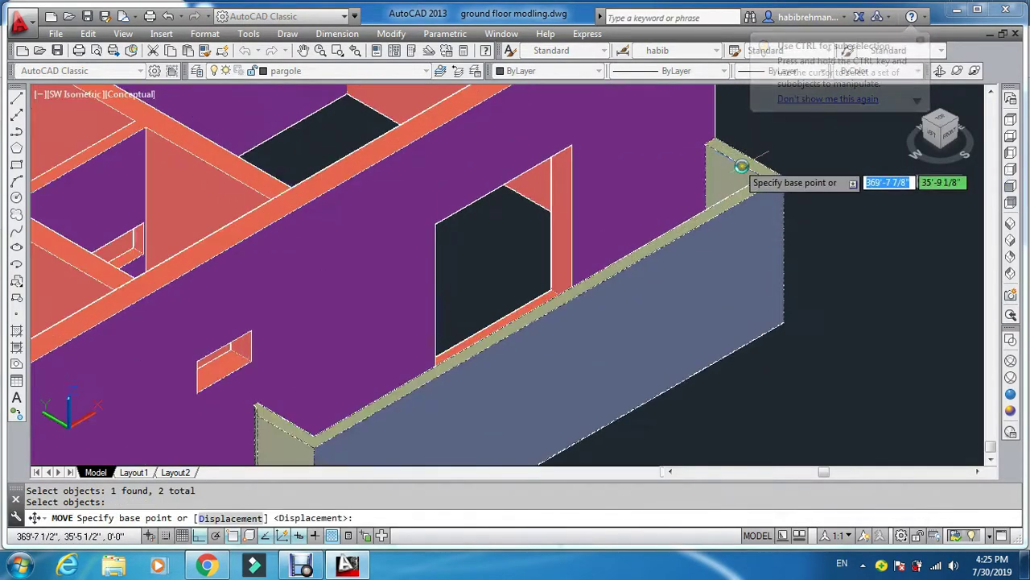
click(783, 178)
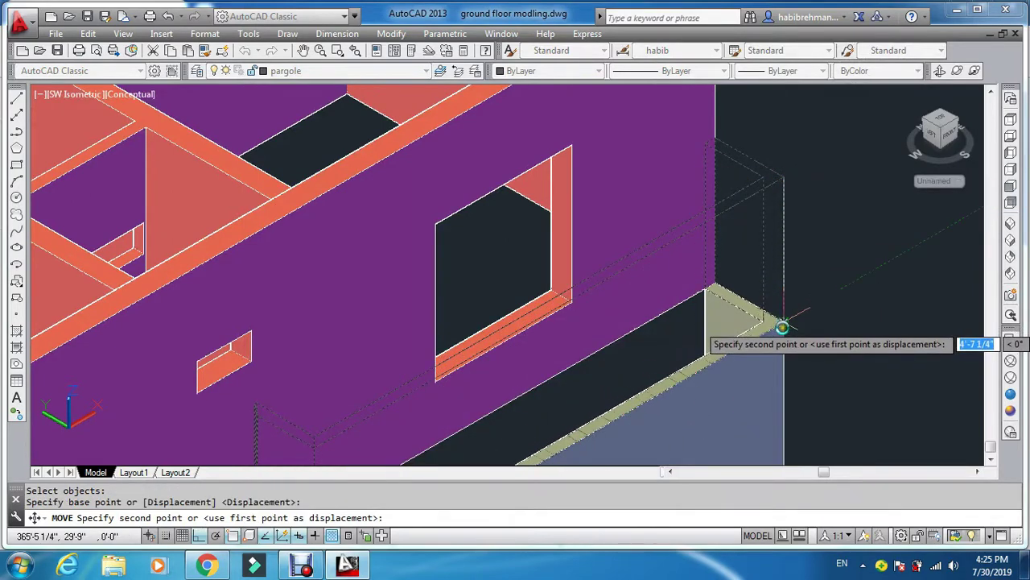
text(1)
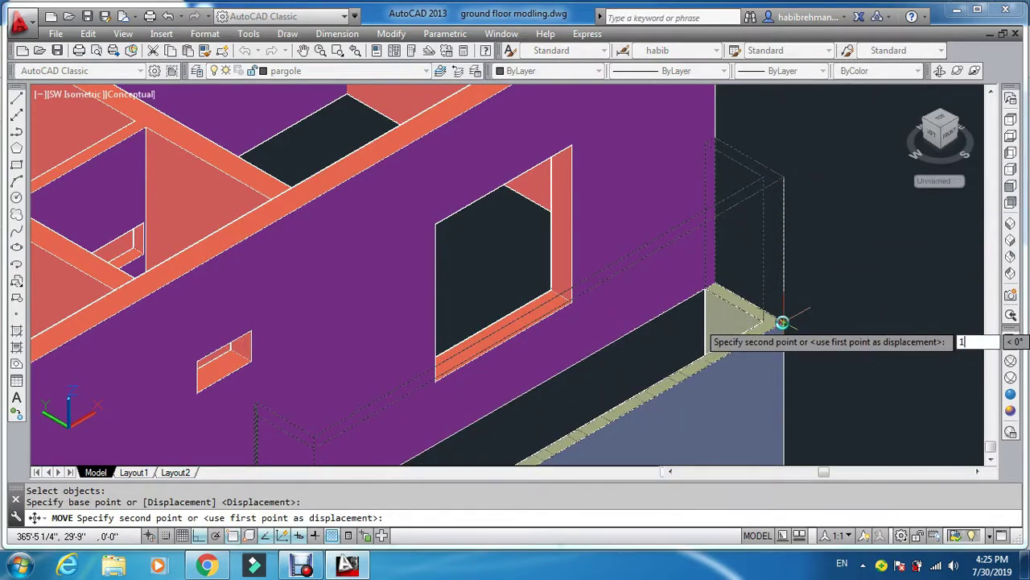
text(')
key(Return)
key(Escape)
scroll(773, 279, down, 8)
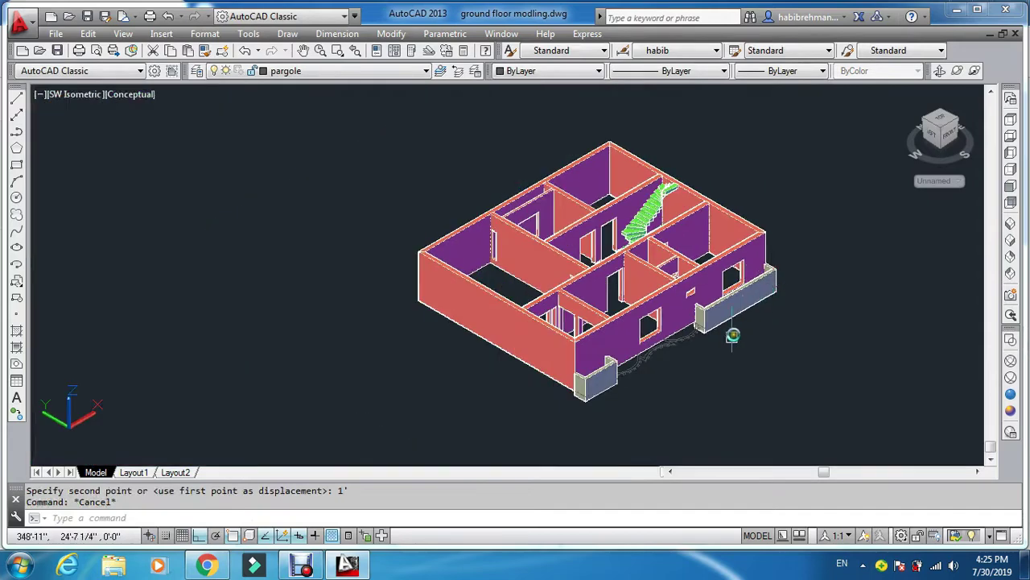
Display the model in the Wireframe visual style around the curved outline between the end walls
scroll(605, 400, up, 6)
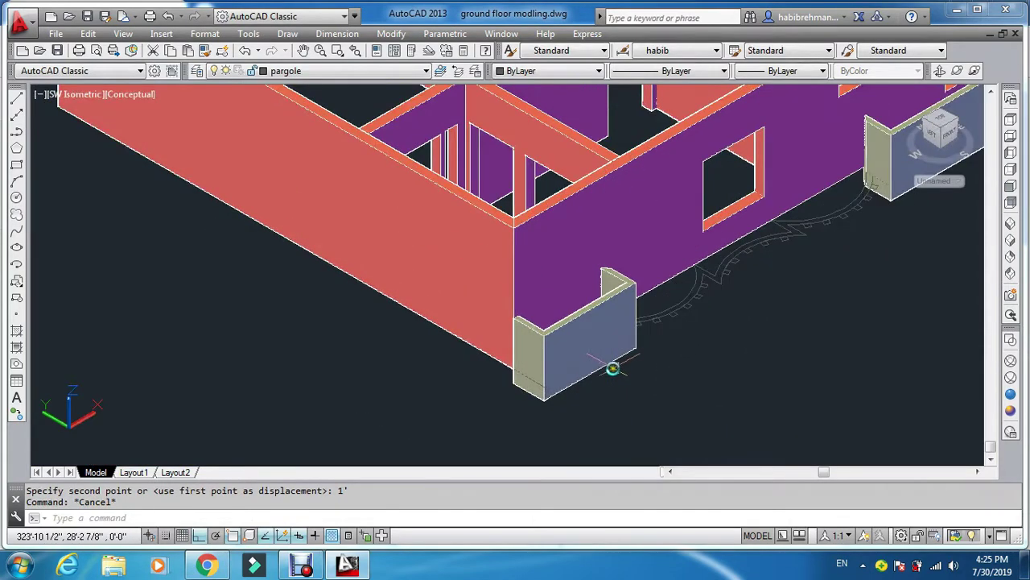
click(1012, 344)
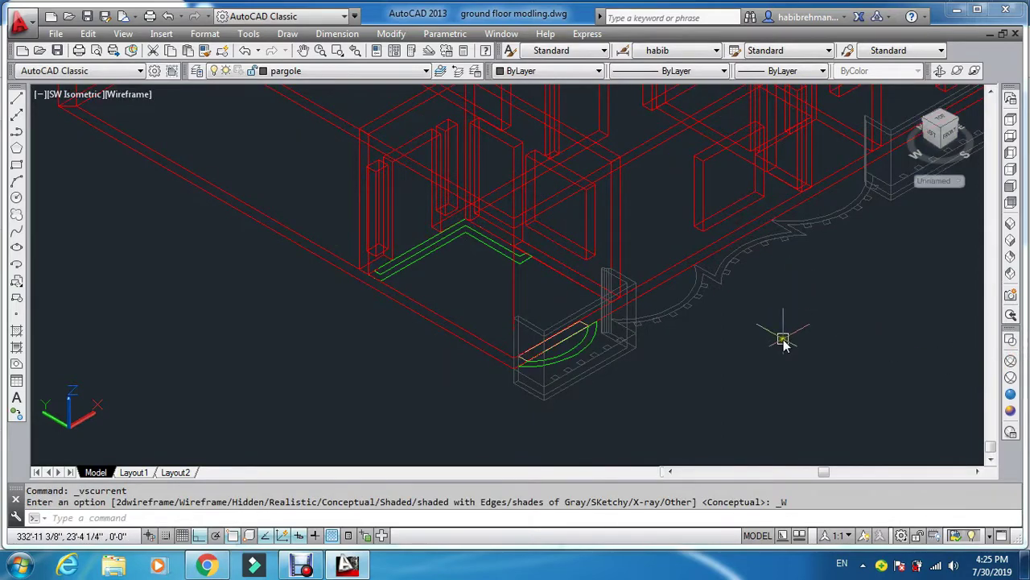
middle_drag(784, 341, 667, 410)
Extrude the curved outline between the two end walls by 3.6'
key(Escape)
key(Escape)
text(e)
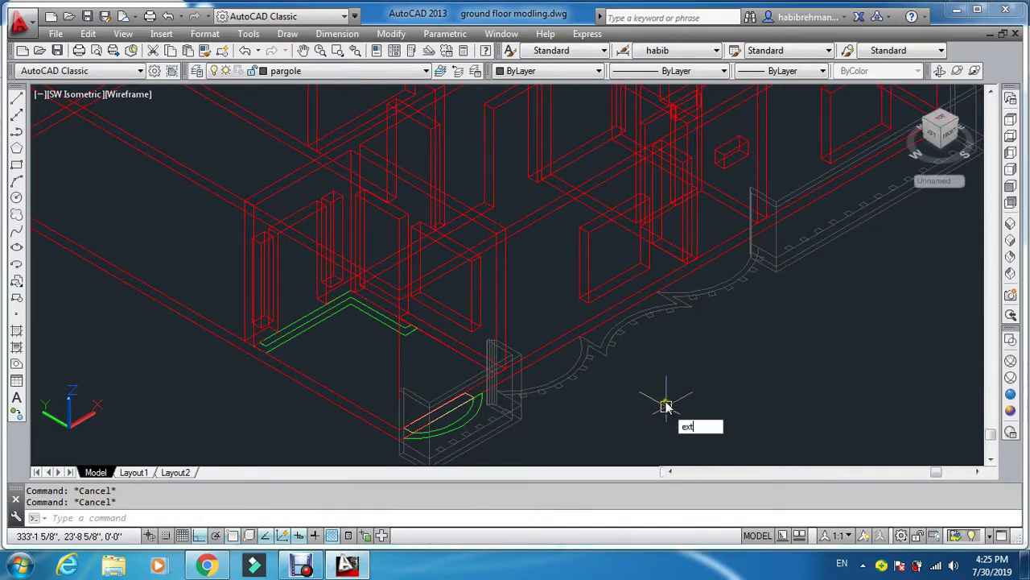
text(xt)
key(Return)
scroll(587, 362, up, 5)
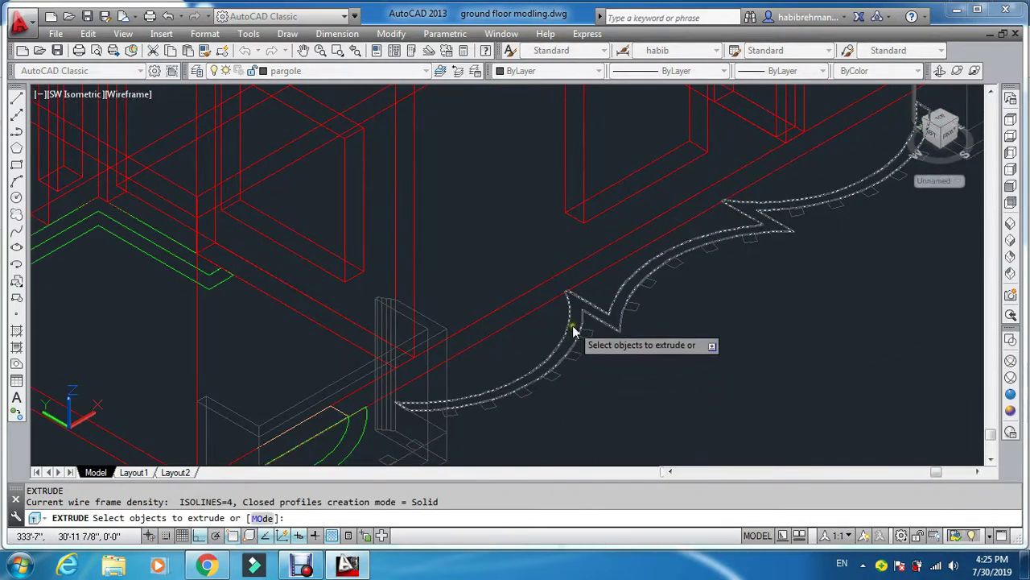
click(573, 328)
scroll(570, 330, down, 5)
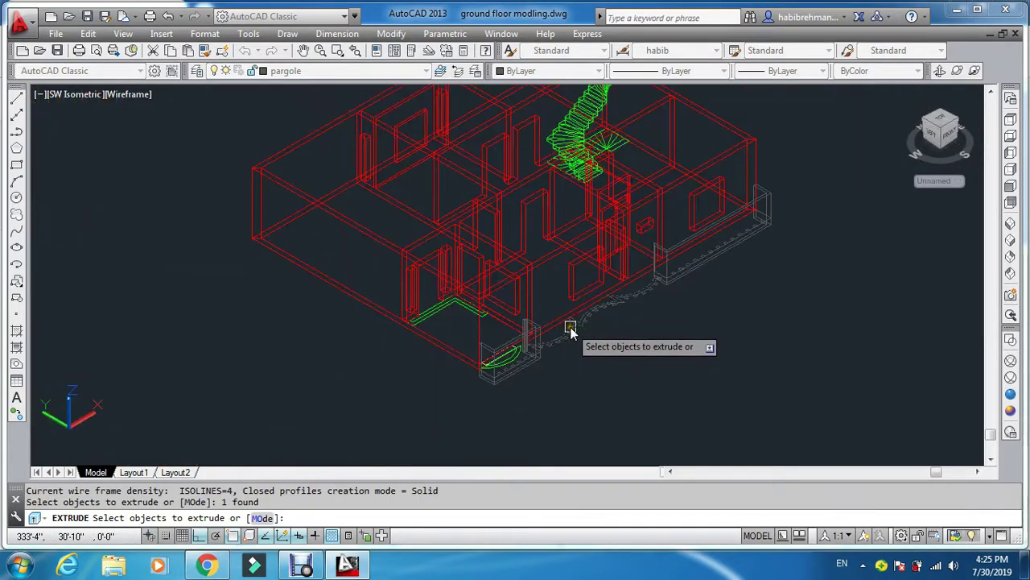
key(Return)
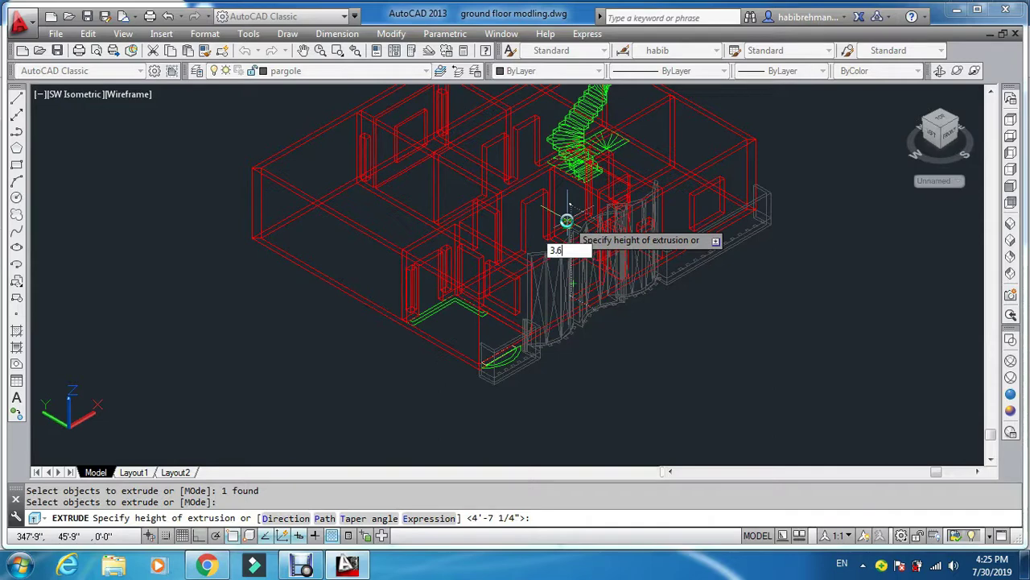
key(Return)
key(Escape)
key(Escape)
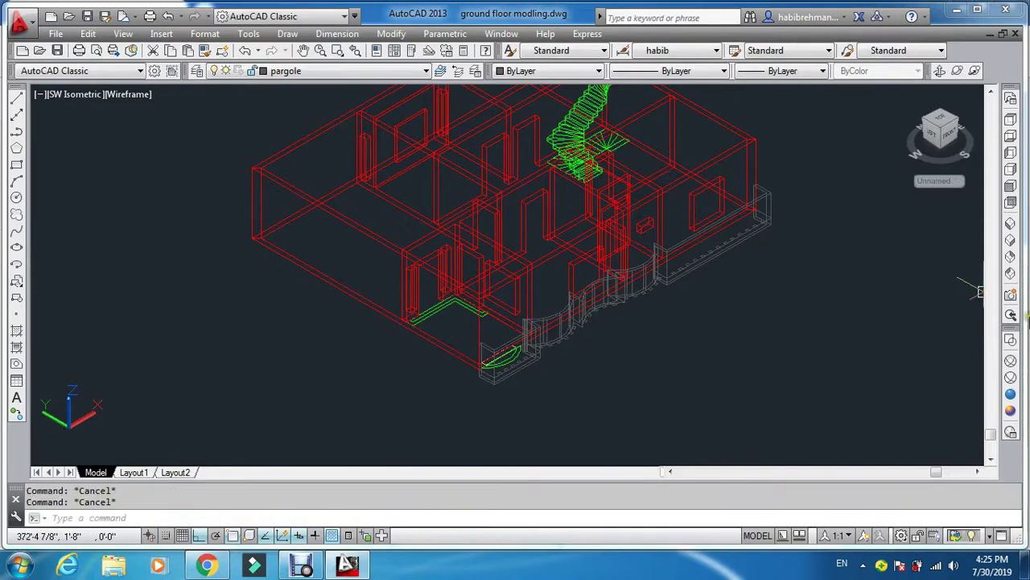
Check the extruded curved wall in the Conceptual visual style and return to Wireframe
click(1009, 410)
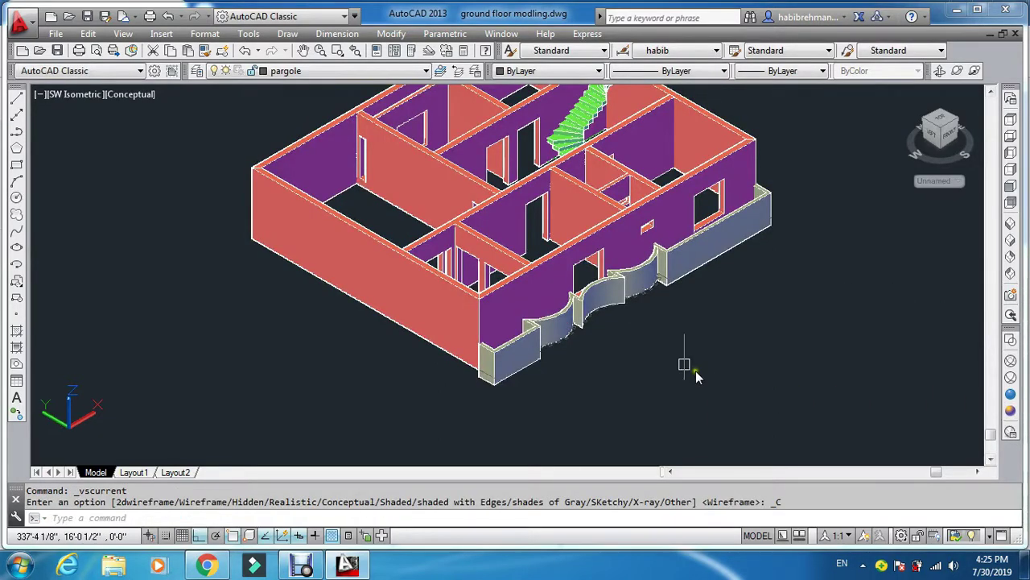
scroll(574, 338, up, 3)
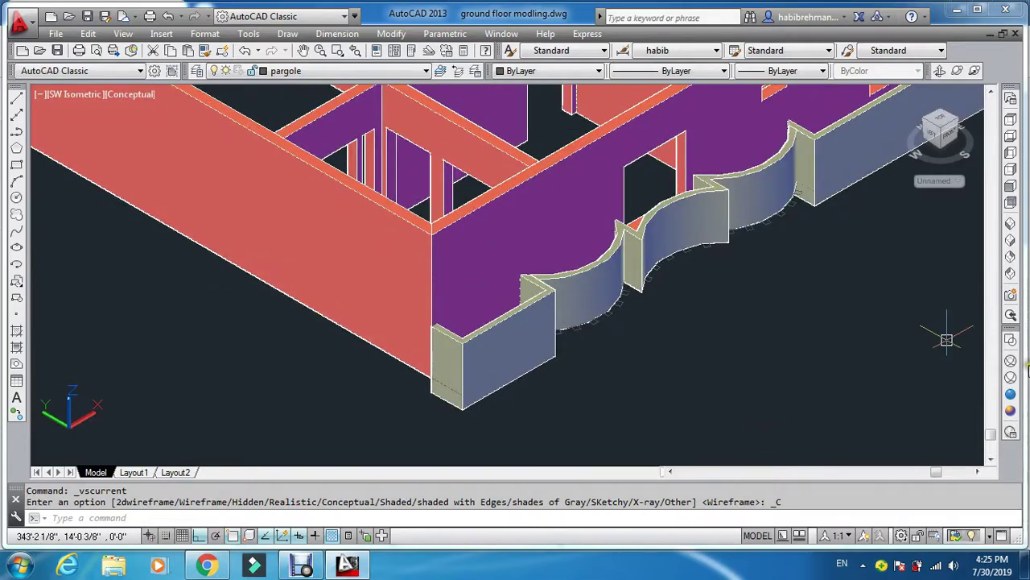
click(1011, 362)
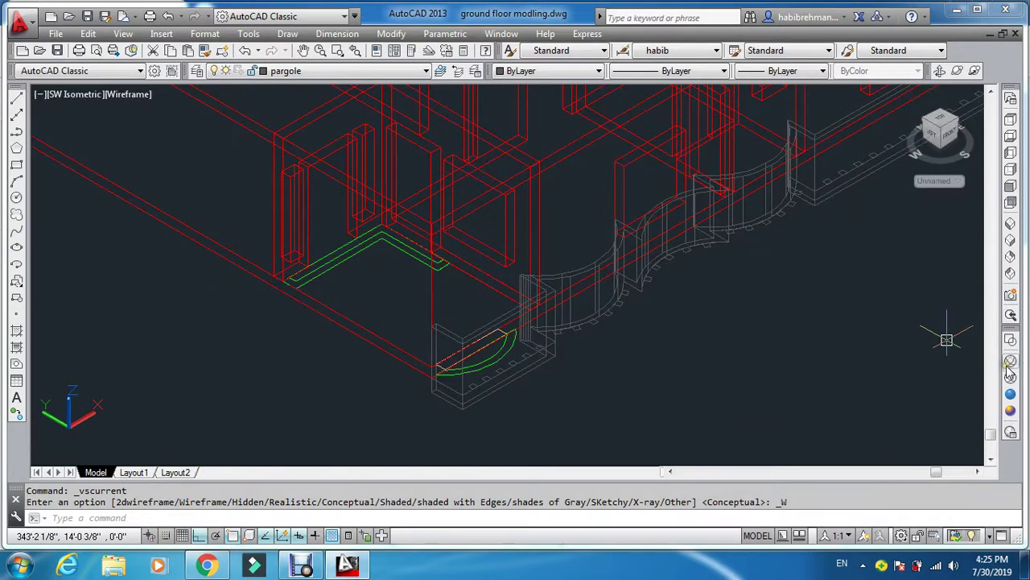
Extrude the small block outlines along the base of the curved wall by 4.5", except the one beside the far end wall
scroll(592, 324, up, 4)
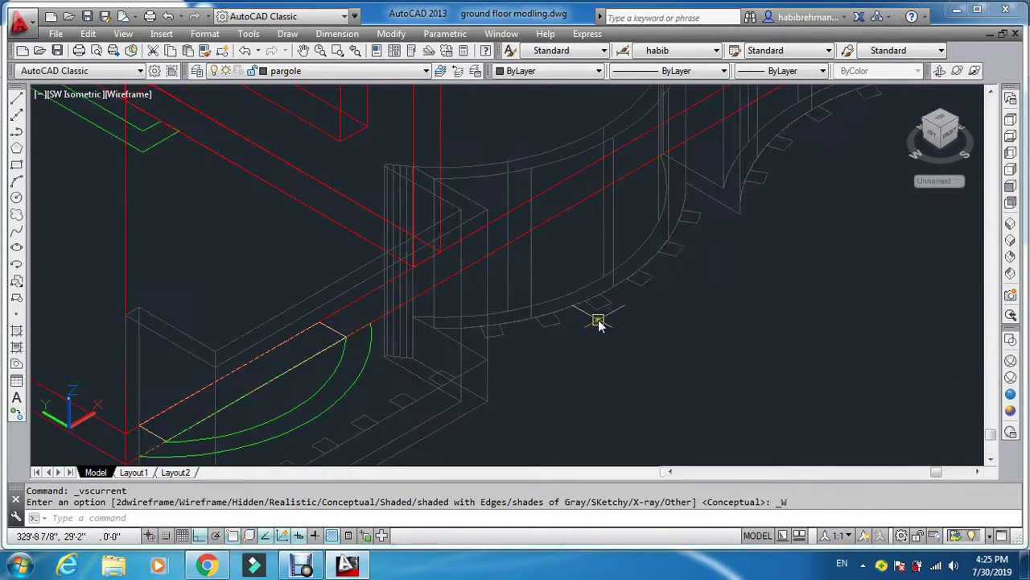
middle_drag(642, 347, 585, 359)
key(Escape)
key(Escape)
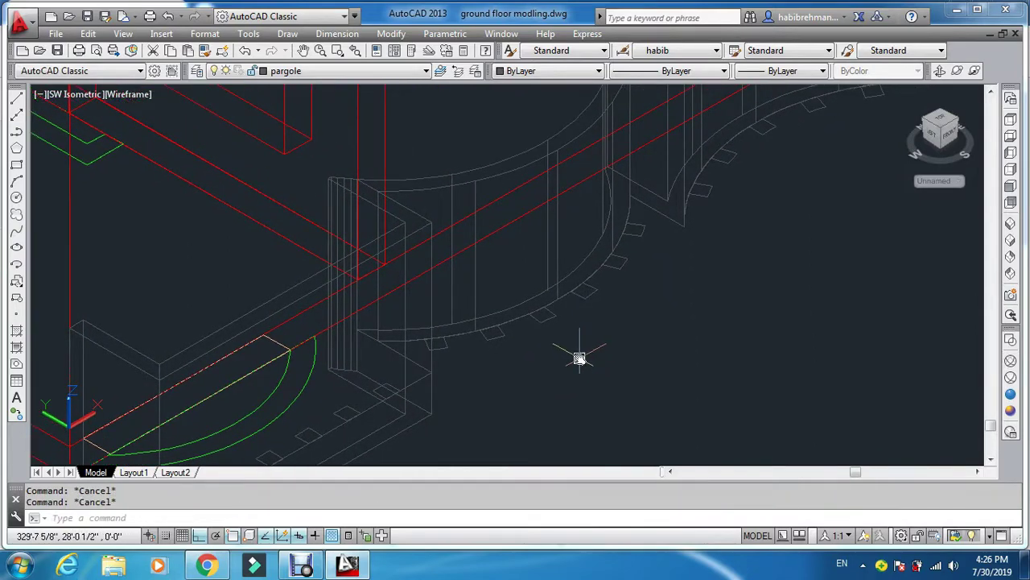
text(ext)
key(Return)
scroll(451, 348, up, 2)
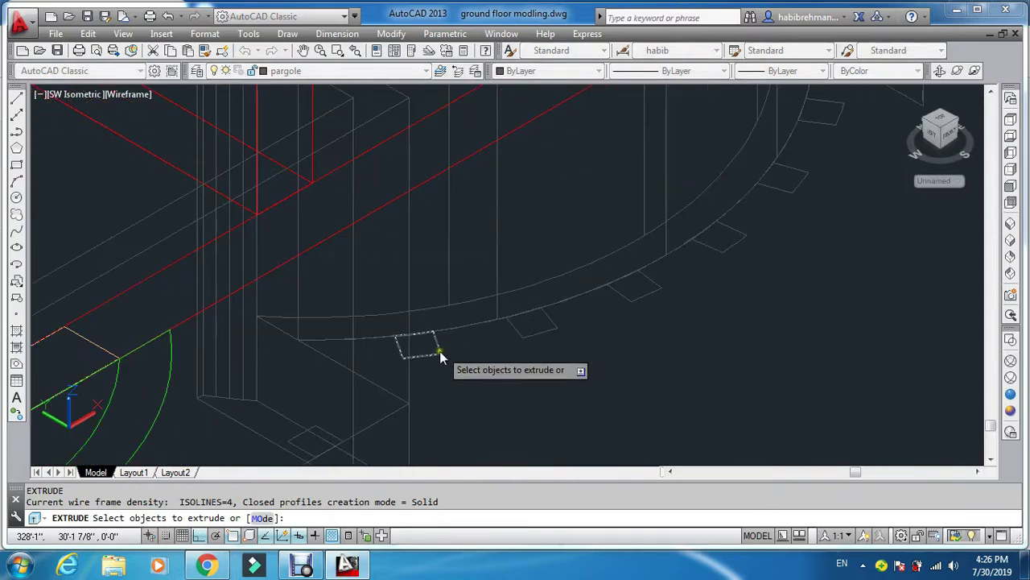
click(439, 351)
click(544, 340)
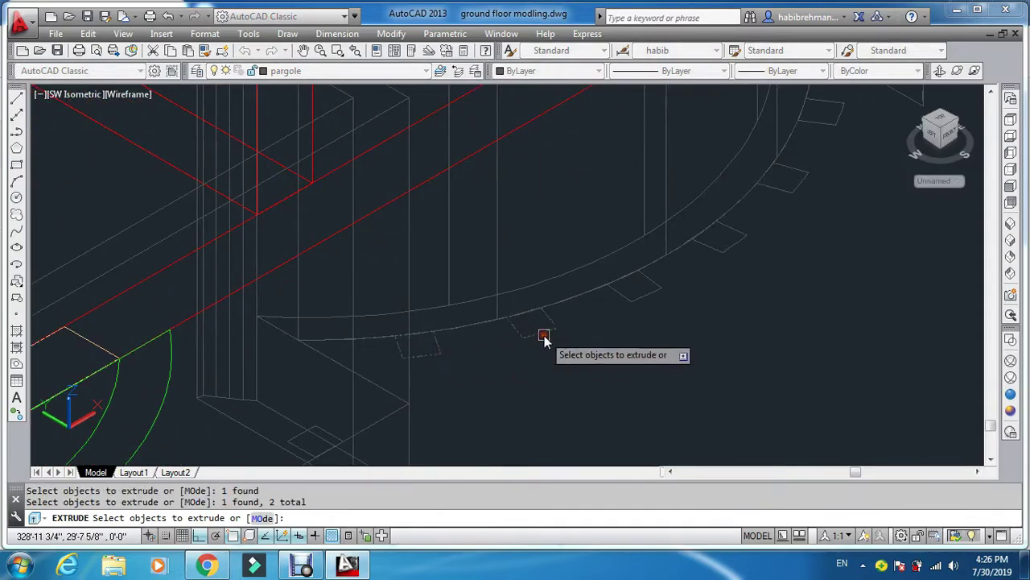
click(644, 297)
click(736, 250)
scroll(742, 279, down, 4)
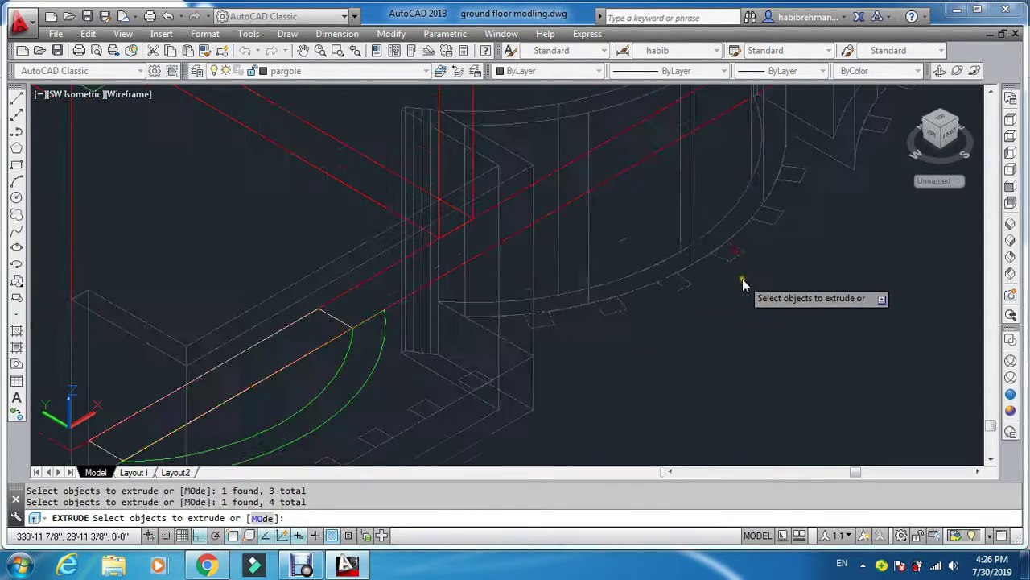
middle_drag(812, 240, 625, 363)
scroll(605, 352, up, 2)
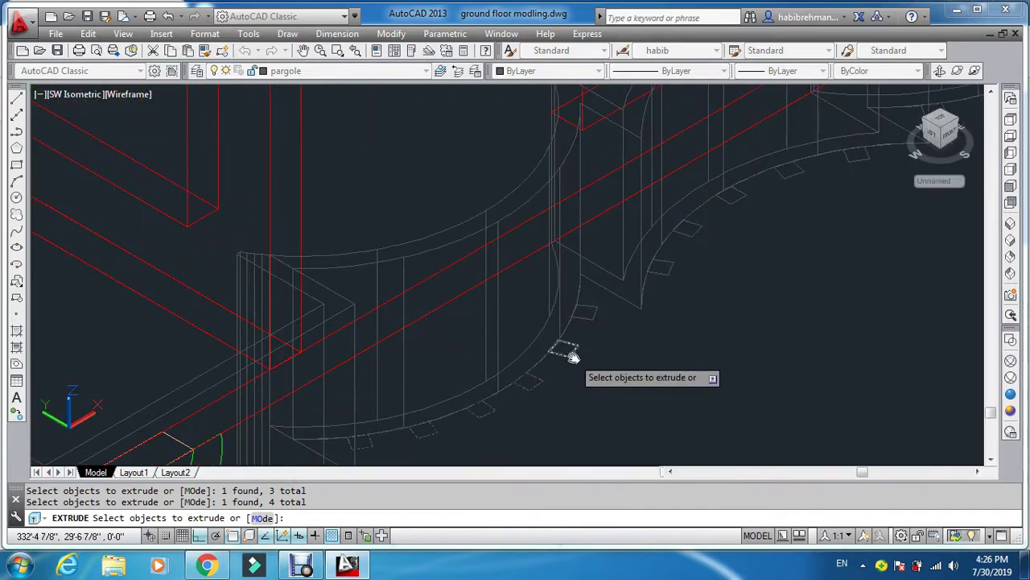
click(571, 350)
click(593, 318)
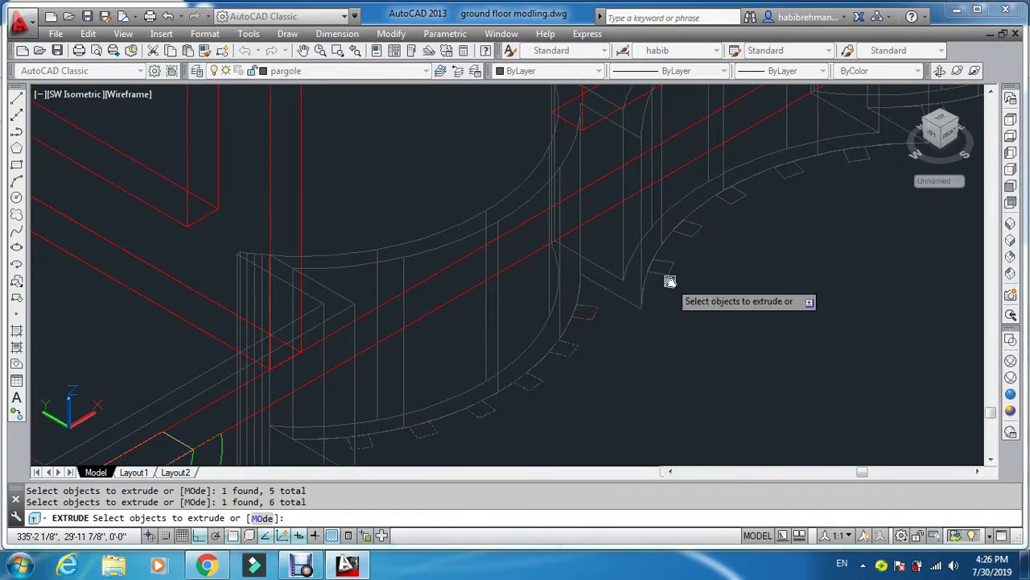
click(731, 196)
click(784, 168)
scroll(833, 271, down, 4)
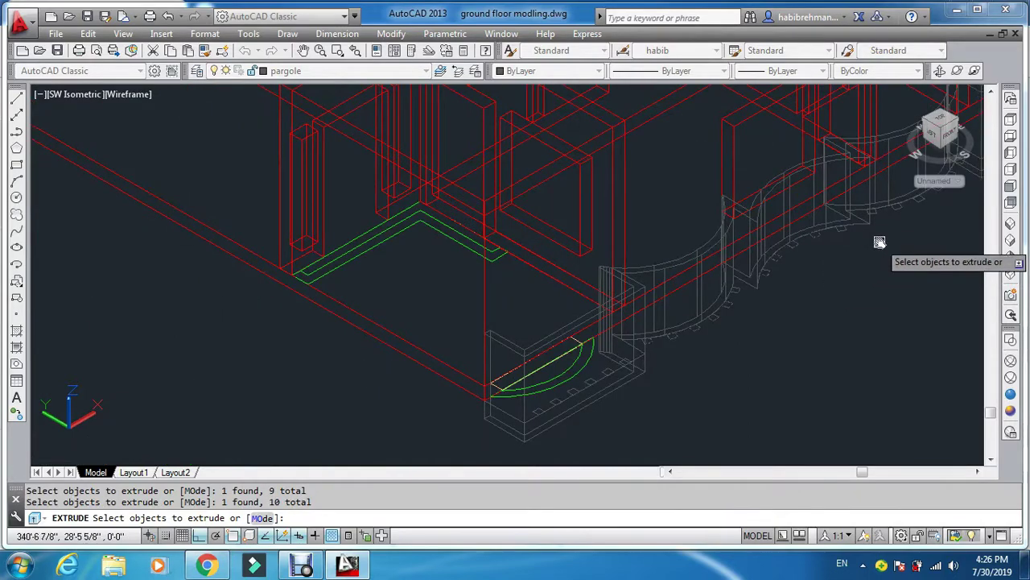
middle_drag(878, 241, 580, 312)
scroll(564, 306, up, 3)
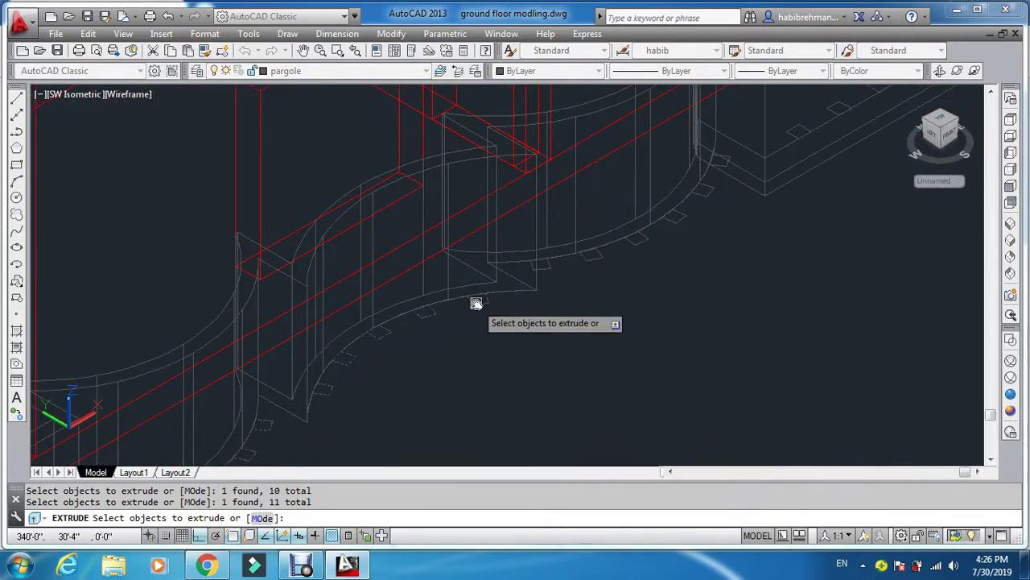
scroll(476, 303, up, 2)
click(534, 248)
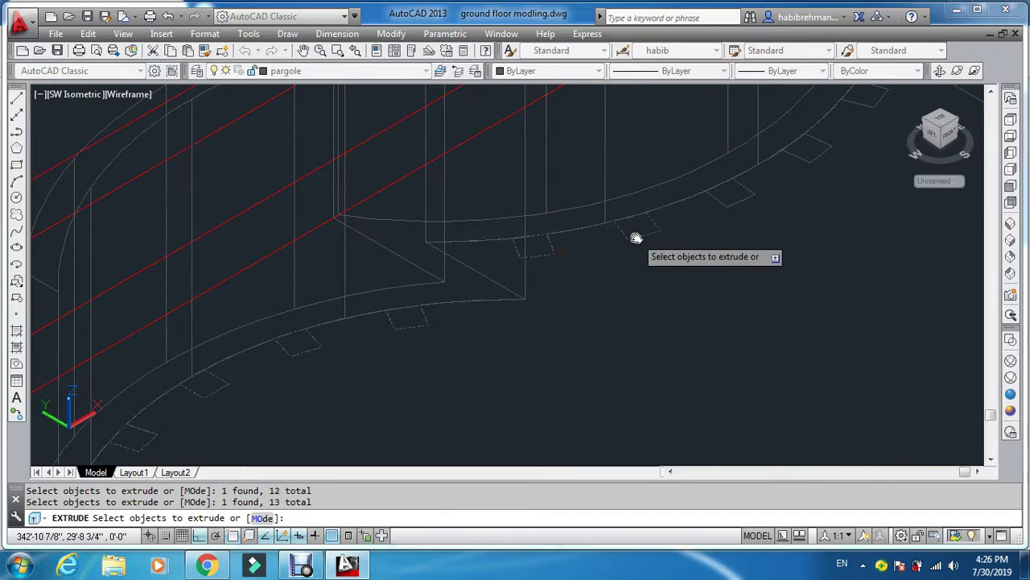
click(737, 199)
click(801, 162)
scroll(791, 221, down, 4)
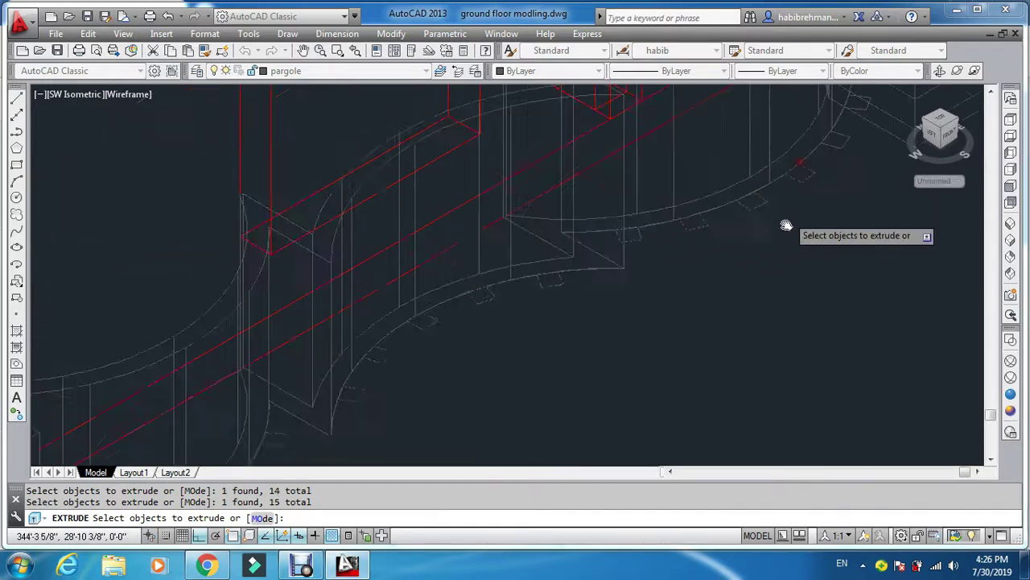
scroll(846, 166, up, 3)
click(802, 176)
scroll(813, 165, down, 3)
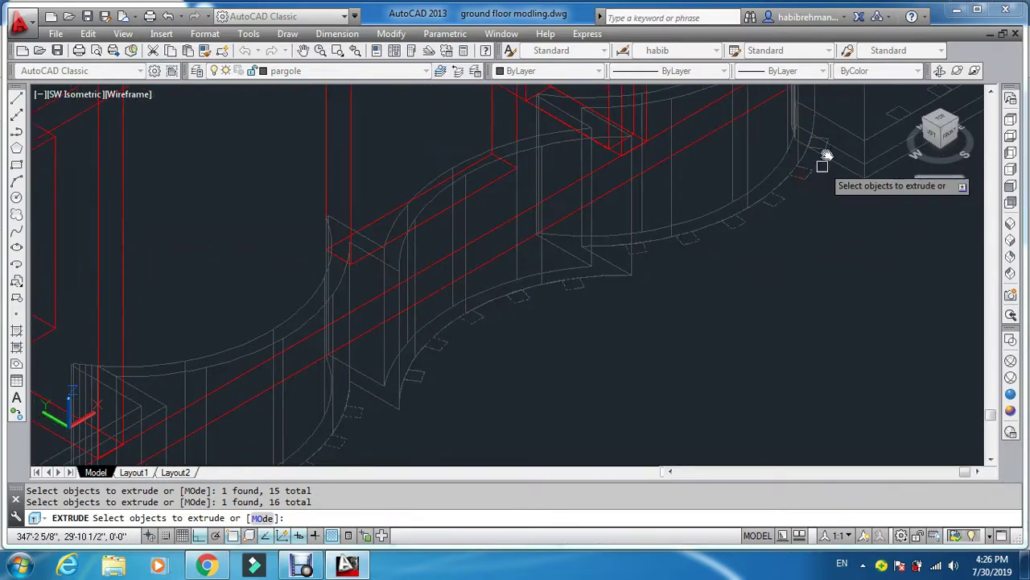
scroll(826, 149, up, 4)
click(824, 153)
scroll(824, 173, down, 2)
scroll(823, 186, down, 2)
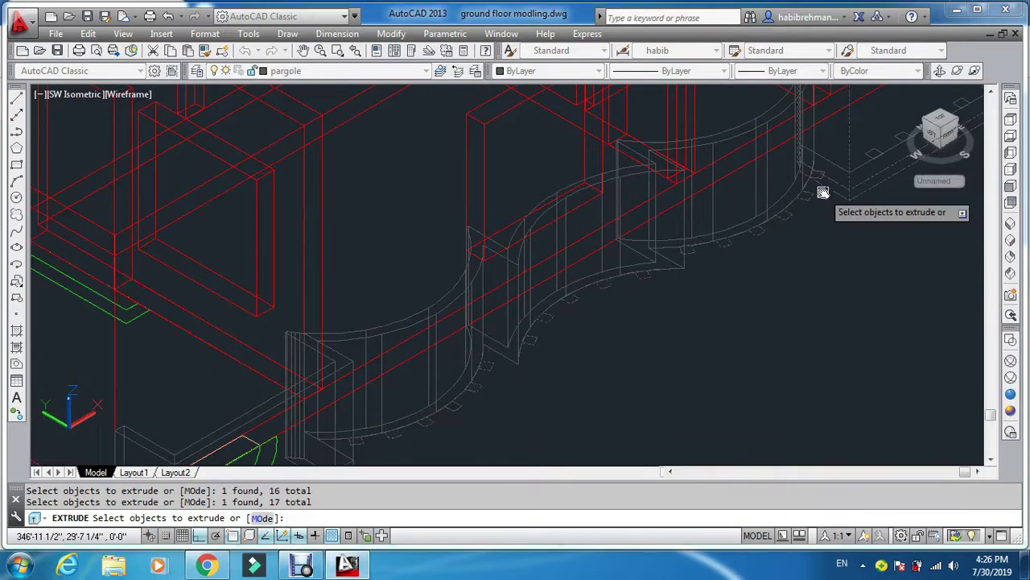
key(Return)
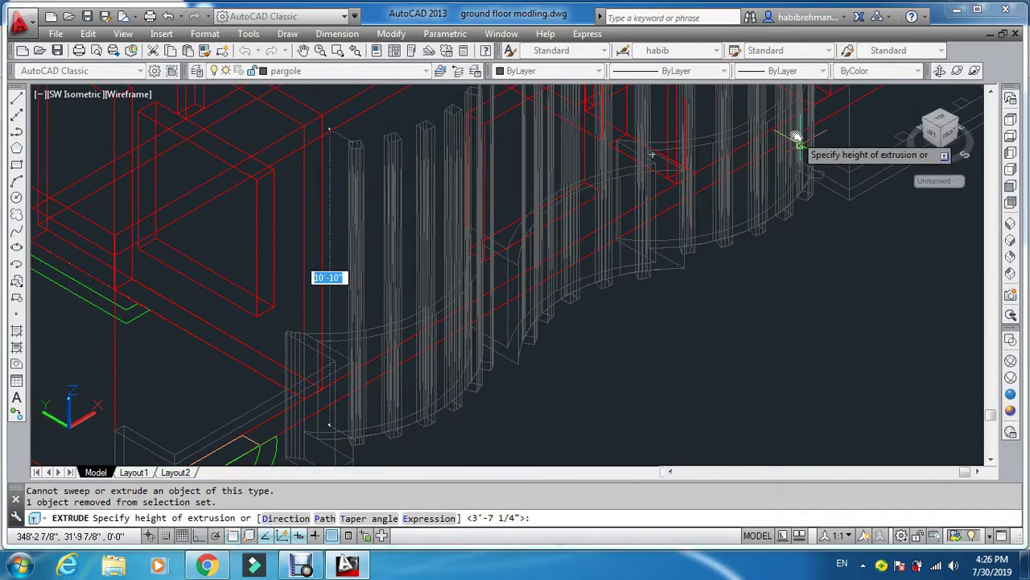
text(4.5)
key(Return)
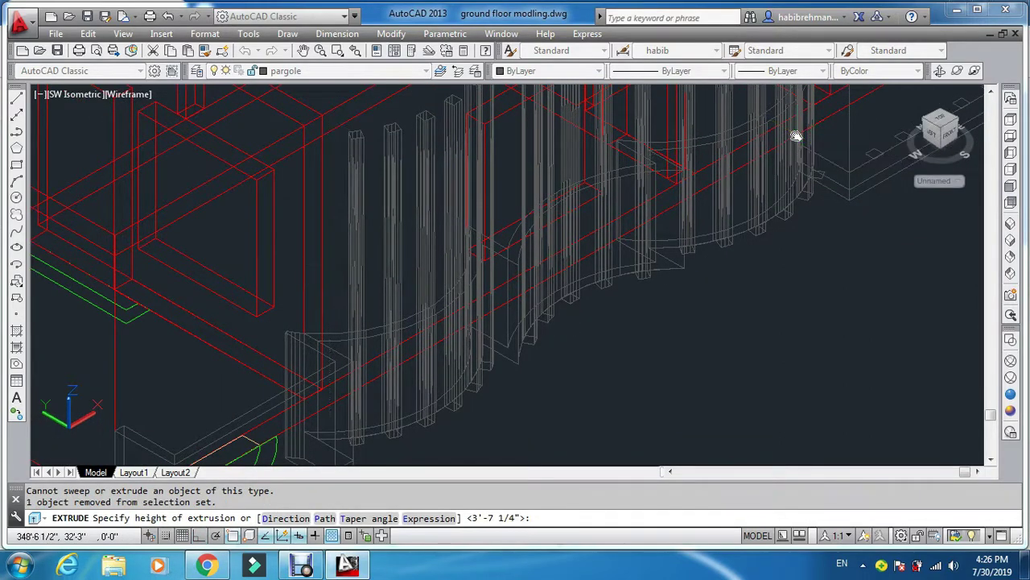
scroll(724, 258, down, 1)
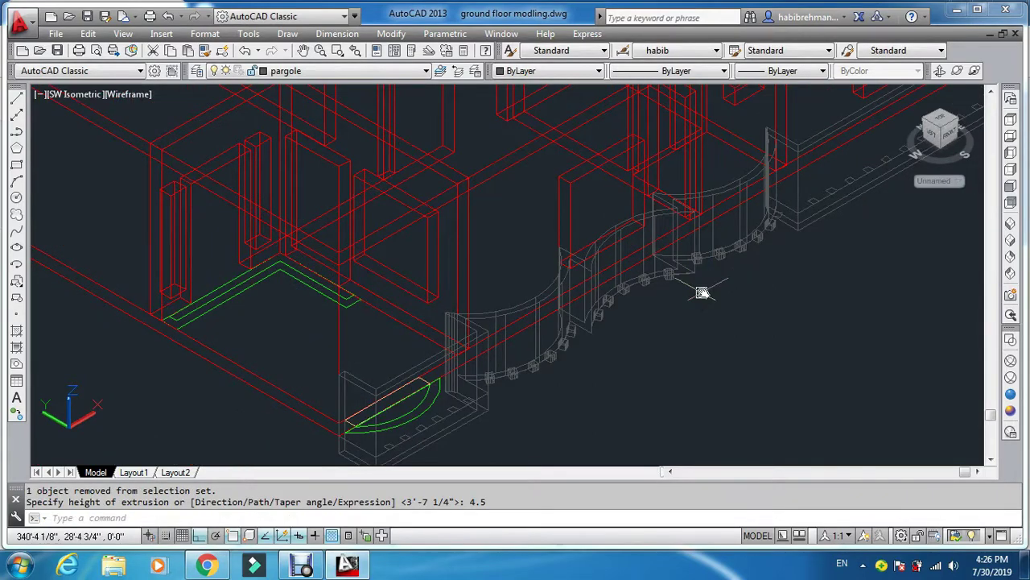
key(Escape)
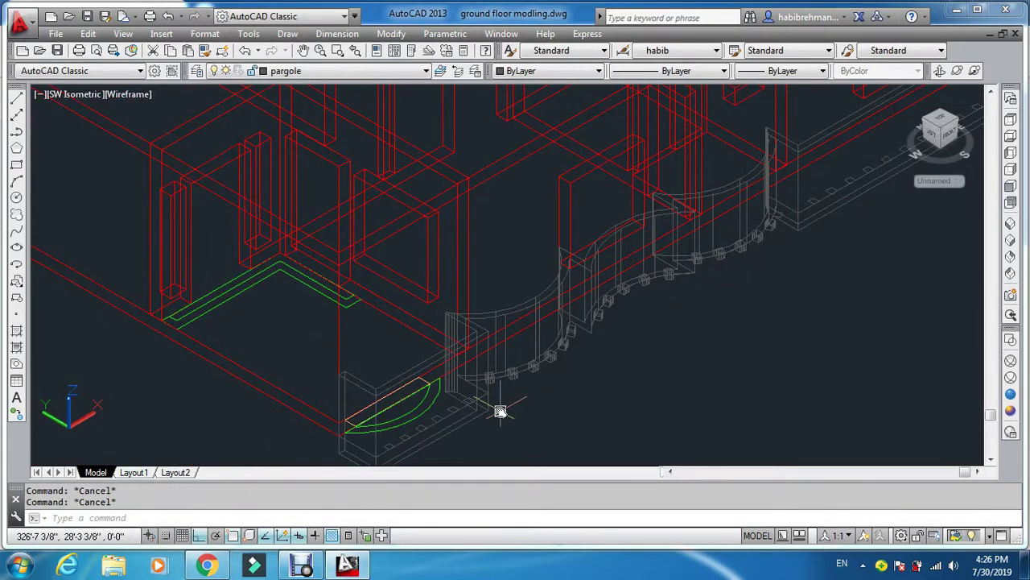
Move the row of extruded blocks along the curved wall straight up by 2"
text(m)
key(Return)
scroll(491, 402, up, 4)
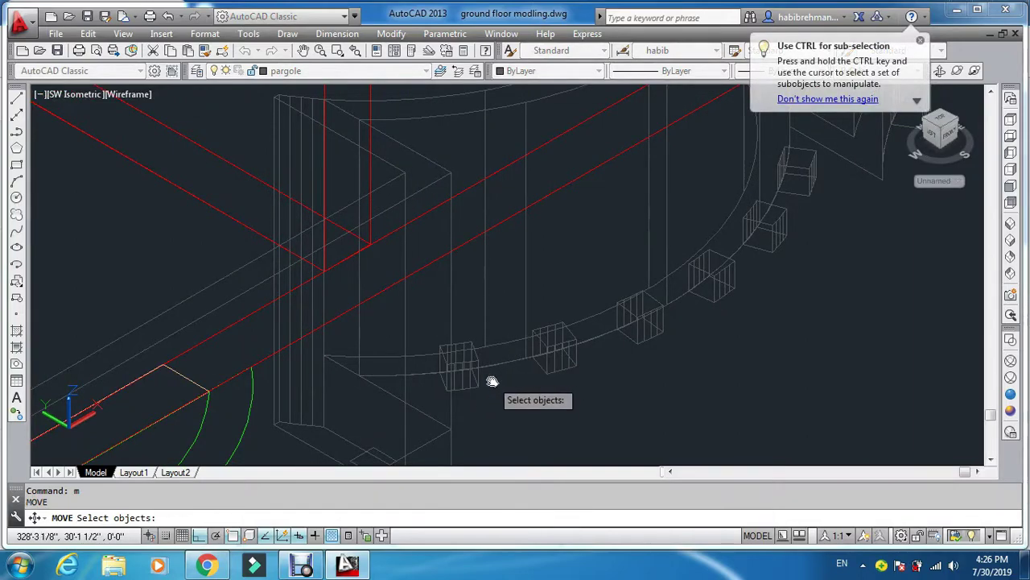
scroll(516, 309, down, 5)
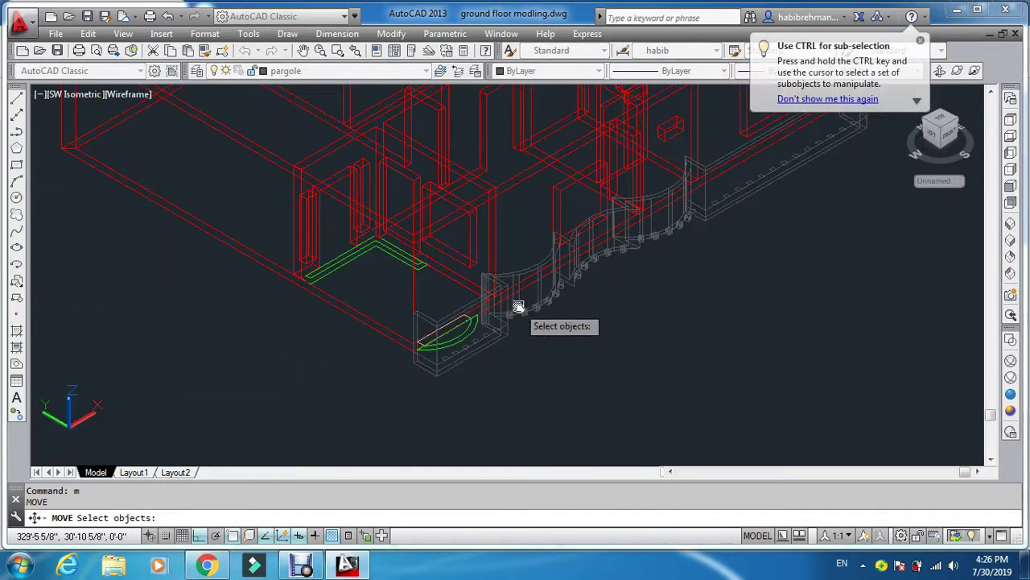
scroll(518, 299, up, 4)
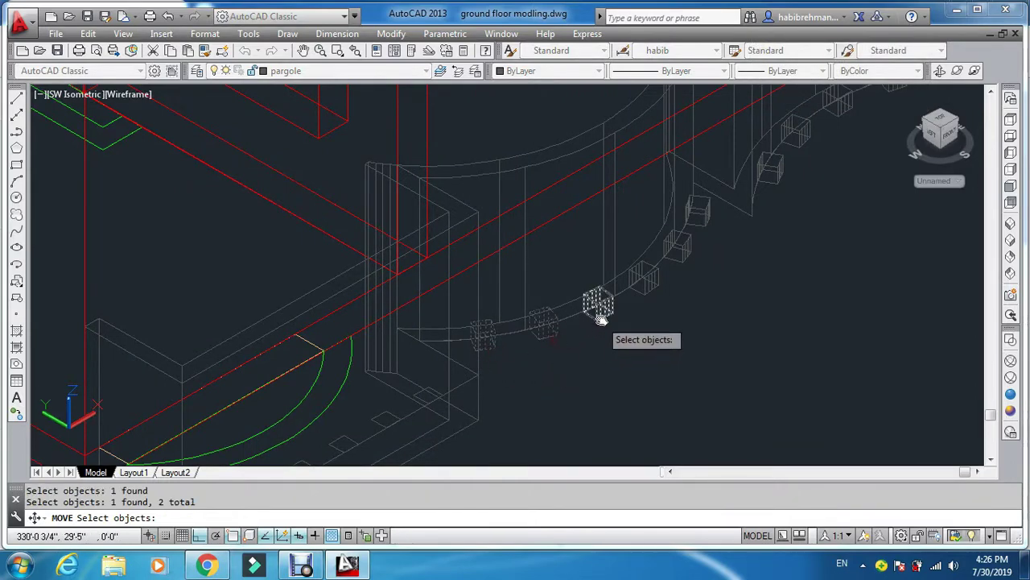
click(647, 290)
click(684, 251)
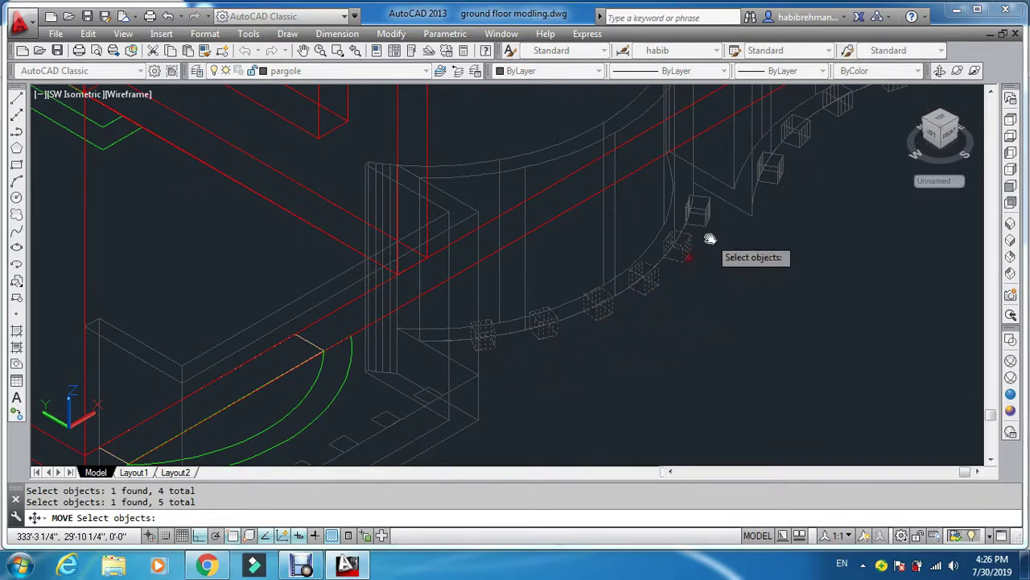
click(708, 220)
scroll(778, 181, up, 2)
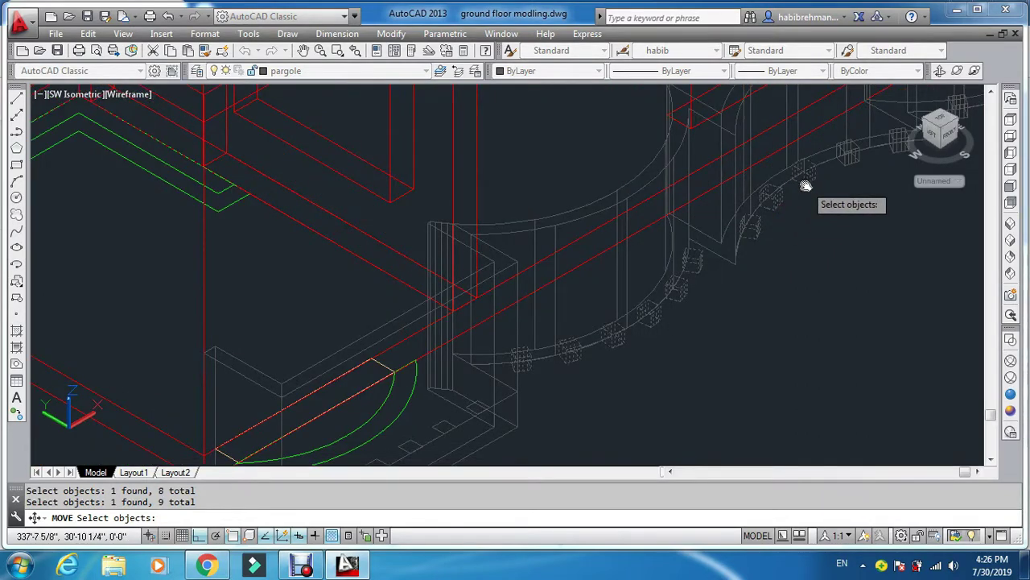
click(847, 167)
scroll(867, 218, down, 4)
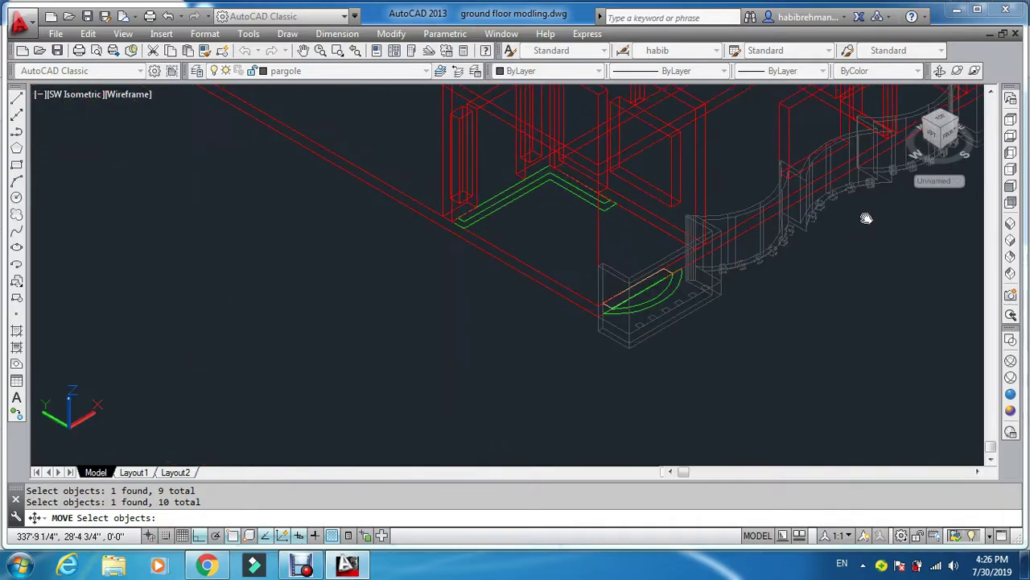
middle_drag(867, 218, 573, 278)
scroll(599, 240, up, 6)
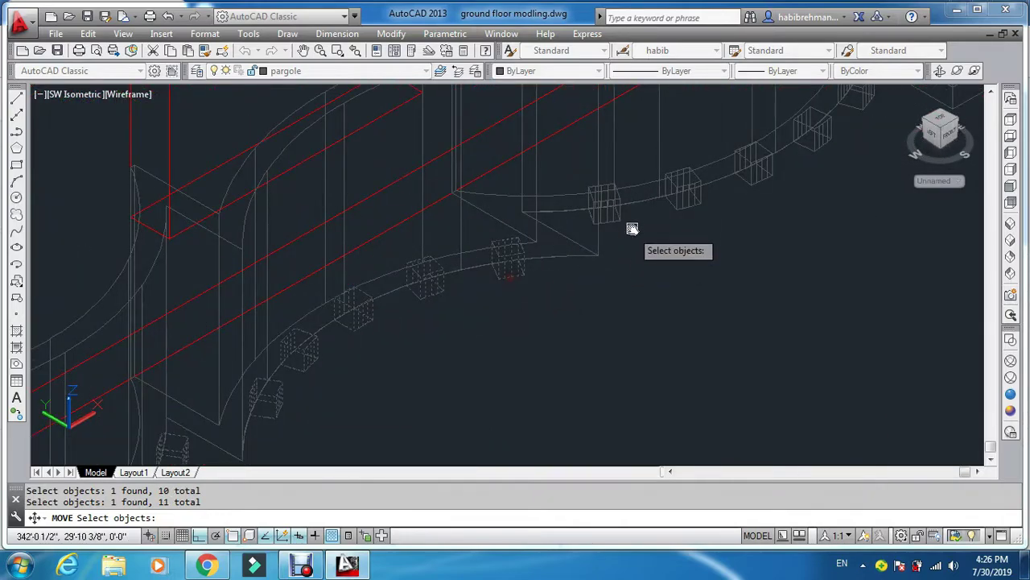
click(683, 197)
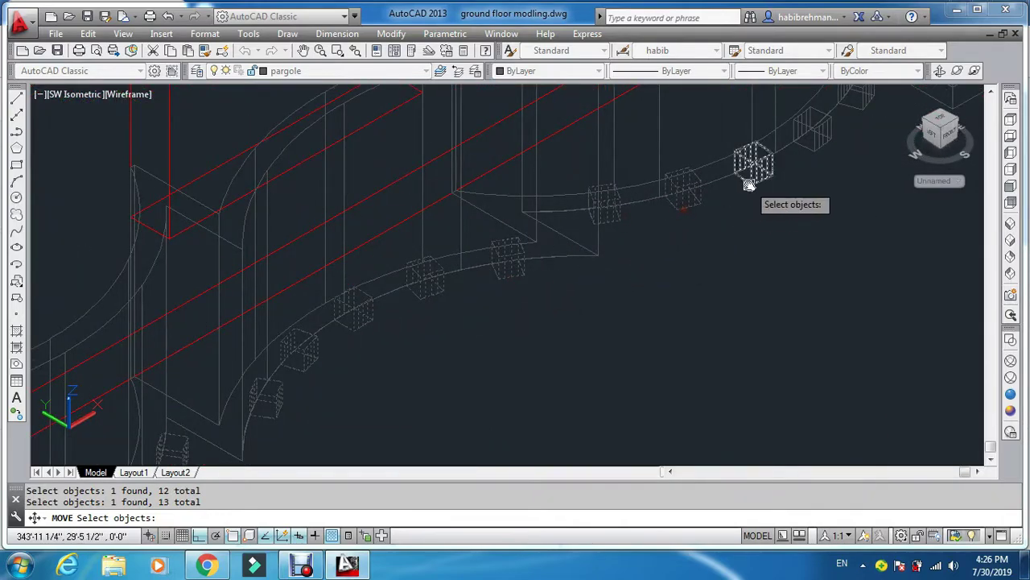
click(755, 171)
scroll(759, 221, down, 3)
scroll(703, 272, up, 5)
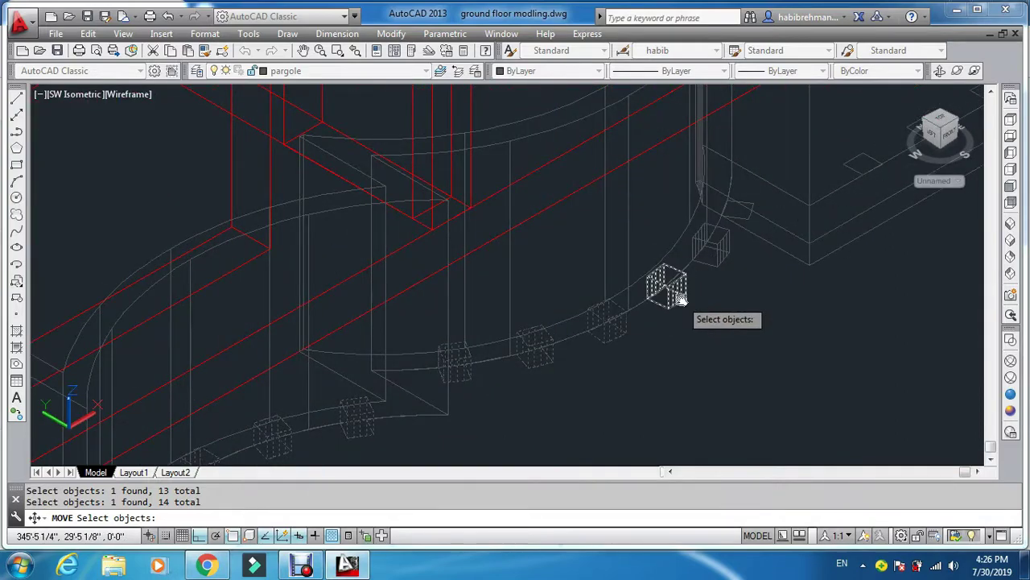
click(680, 299)
scroll(735, 220, up, 2)
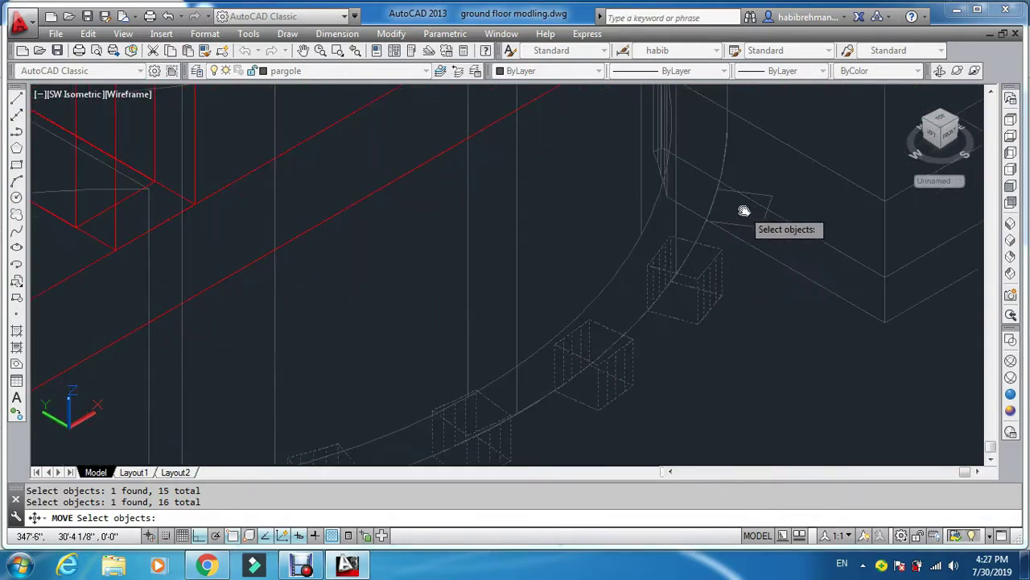
scroll(745, 254, down, 3)
scroll(734, 266, up, 4)
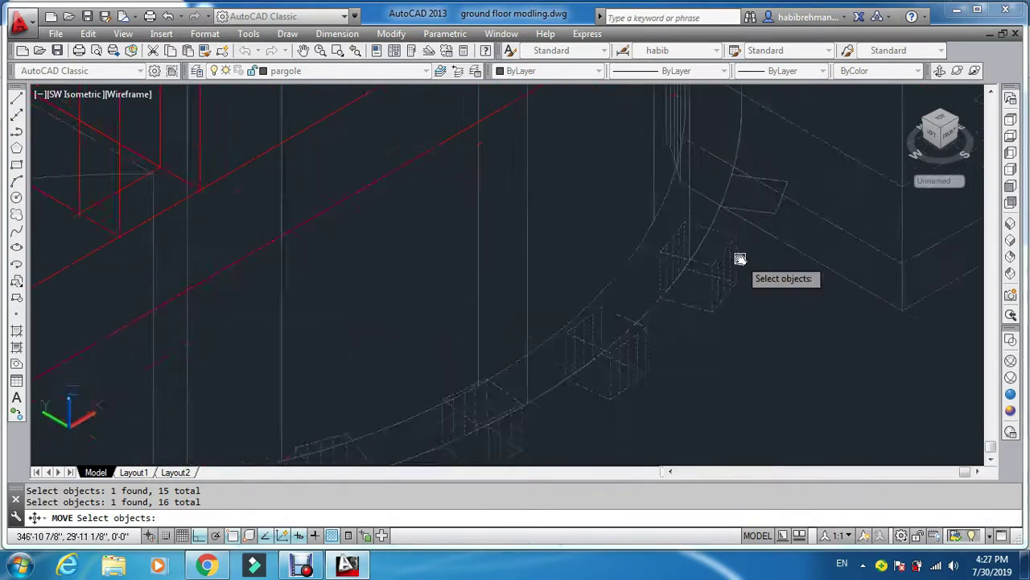
key(Return)
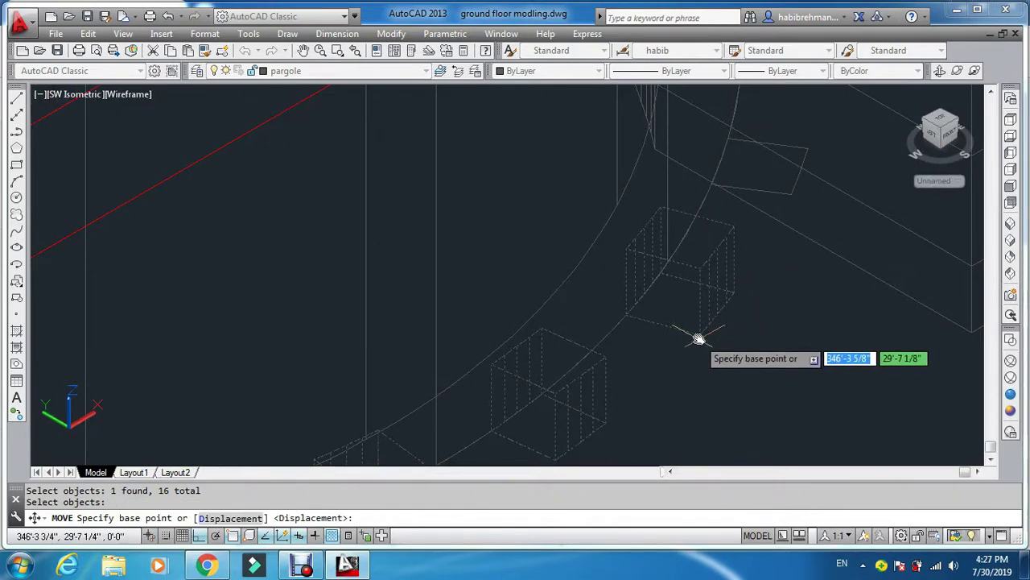
click(700, 330)
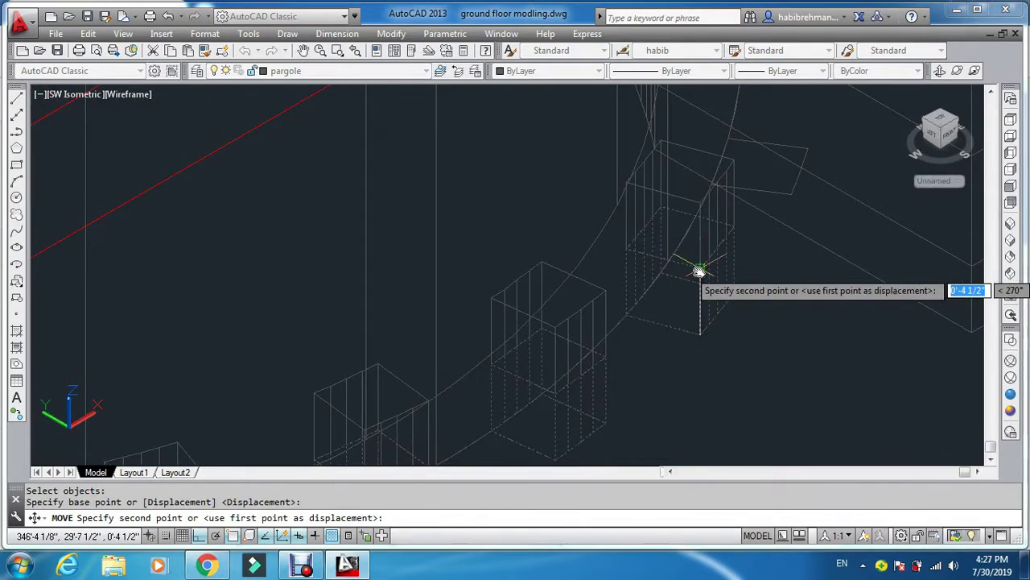
text(2)
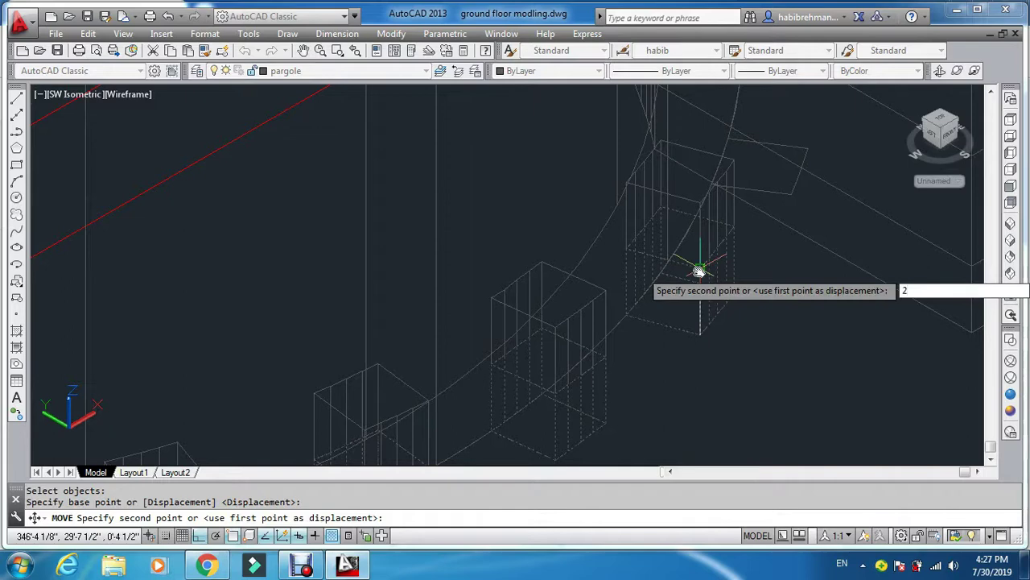
key(Return)
key(Escape)
key(Escape)
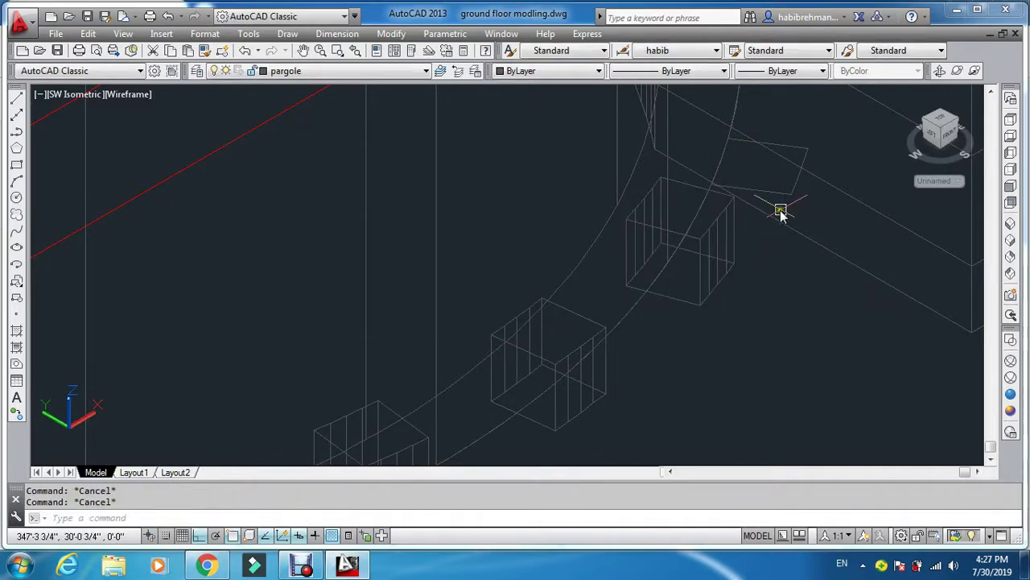
Extrude the remaining block outline where the curved wall meets the far end wall by 4.5"
text(ext)
key(Return)
click(789, 195)
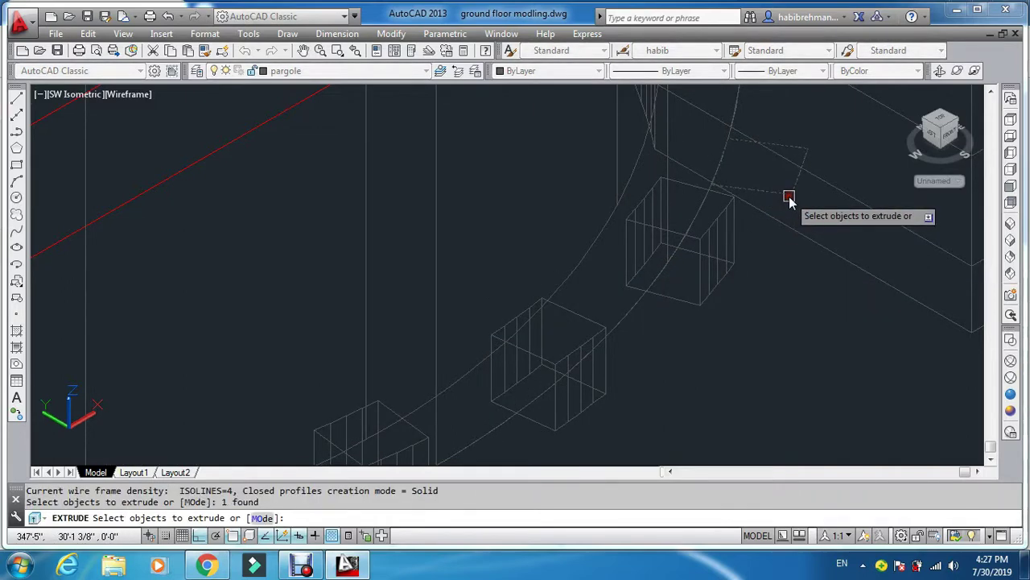
key(Return)
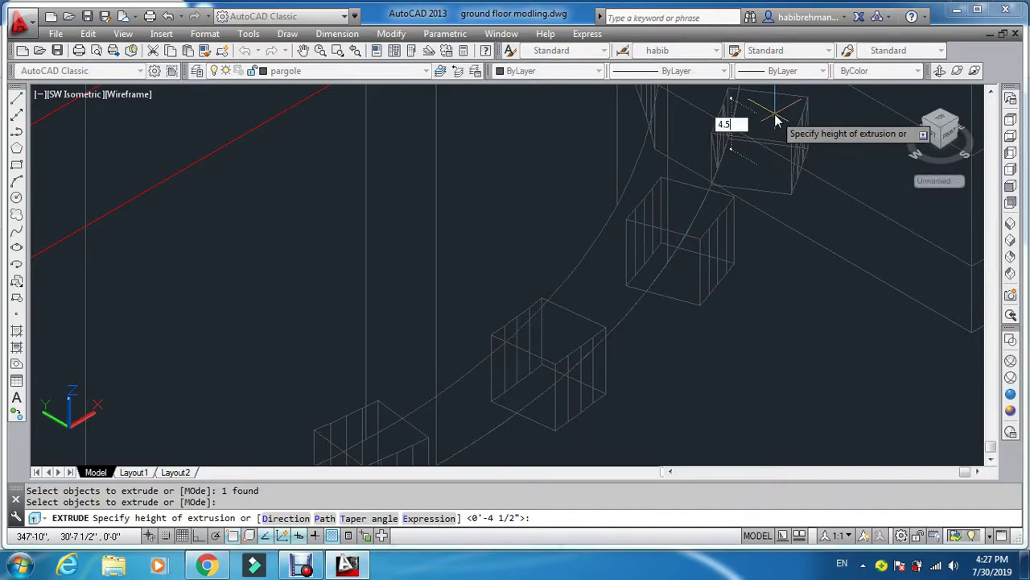
key(Return)
key(Escape)
Move the extruded block where the curved wall meets the far end wall straight up by 2"
text(m)
key(Return)
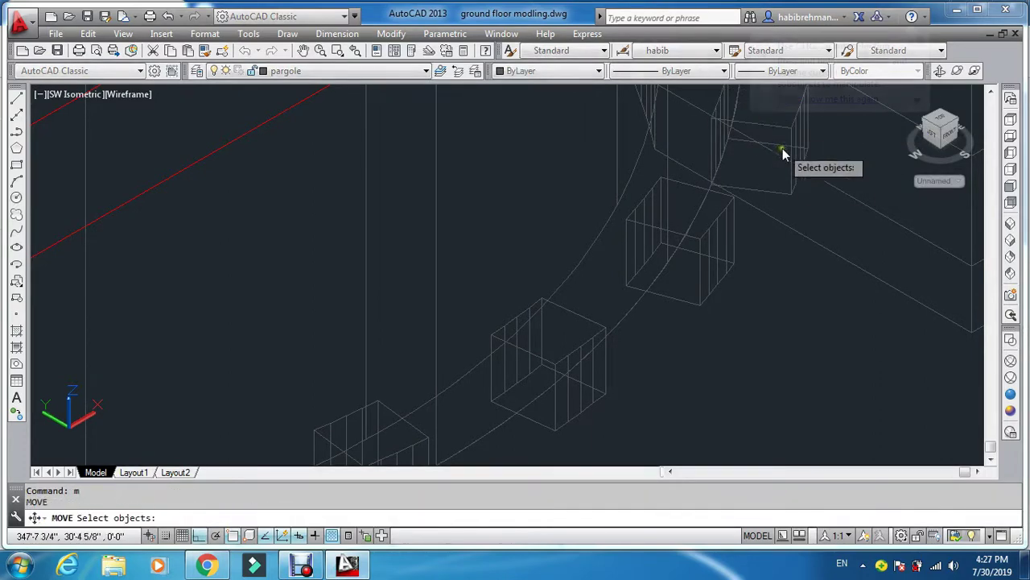
click(789, 194)
key(Return)
scroll(790, 198, up, 1)
click(791, 195)
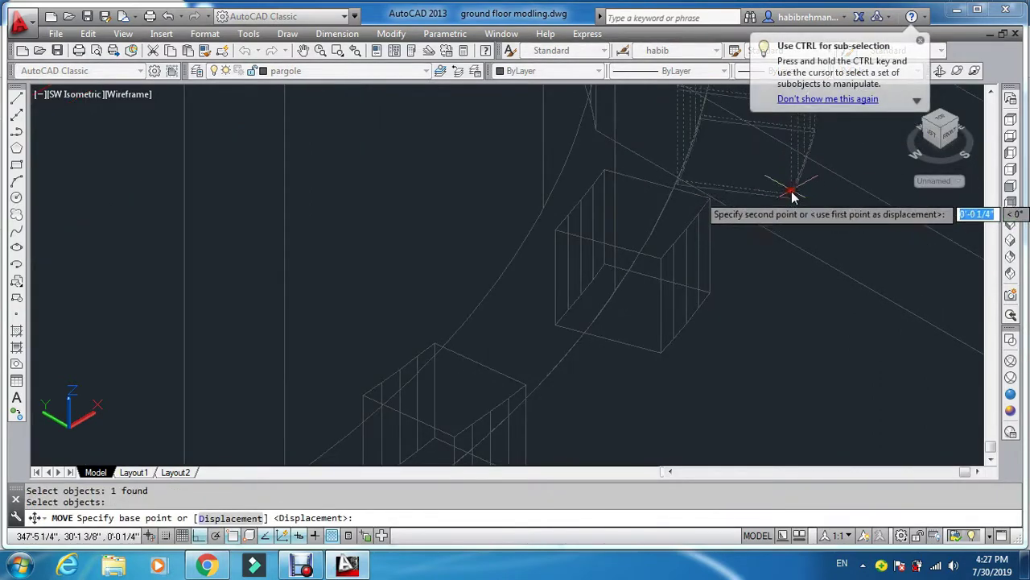
scroll(789, 165, down, 3)
scroll(789, 153, up, 2)
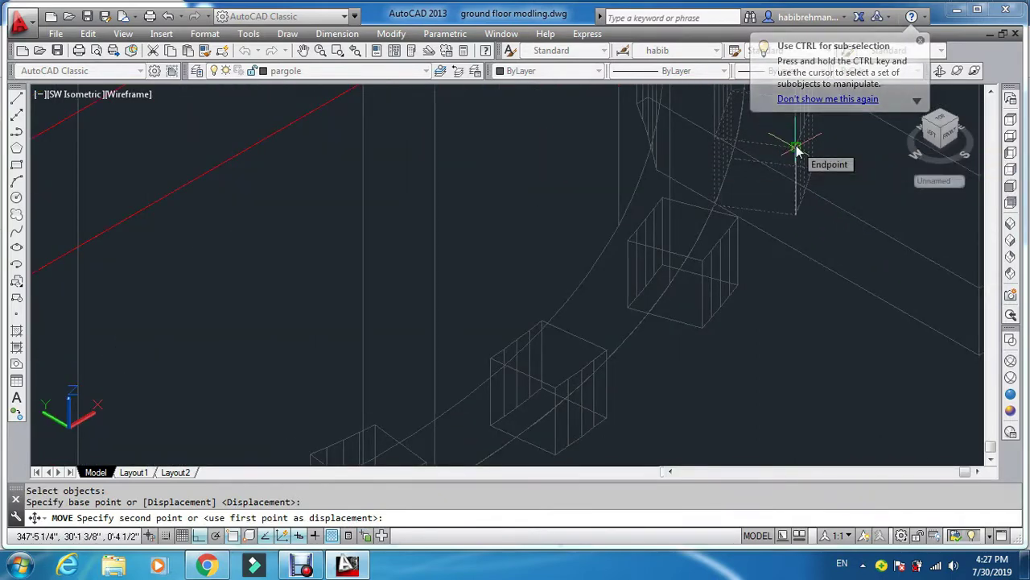
text(2)
key(Return)
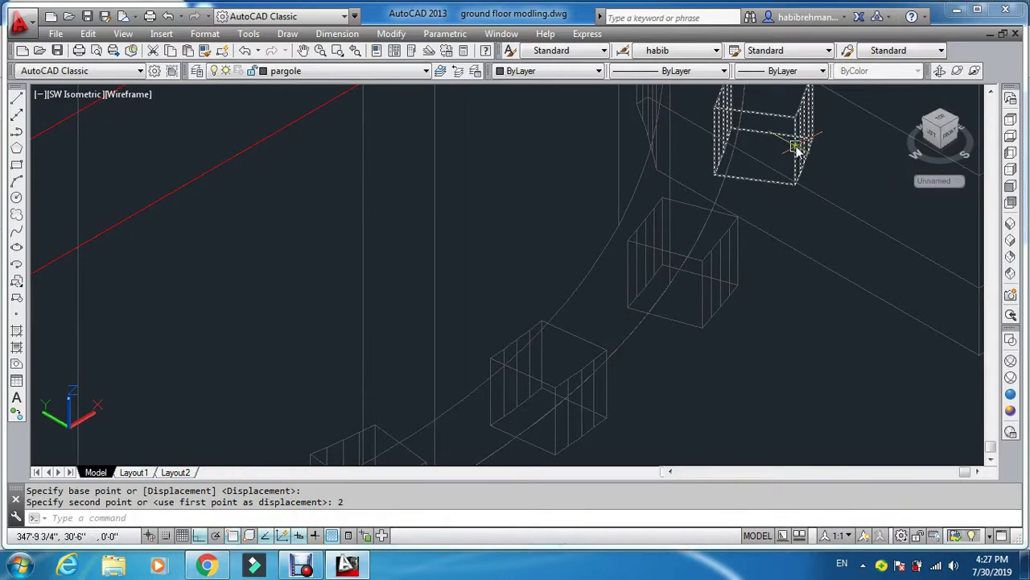
key(Escape)
key(Escape)
Check the raised blocks along the curved wall in the Conceptual visual style and return to Wireframe
scroll(784, 193, down, 4)
scroll(768, 263, down, 2)
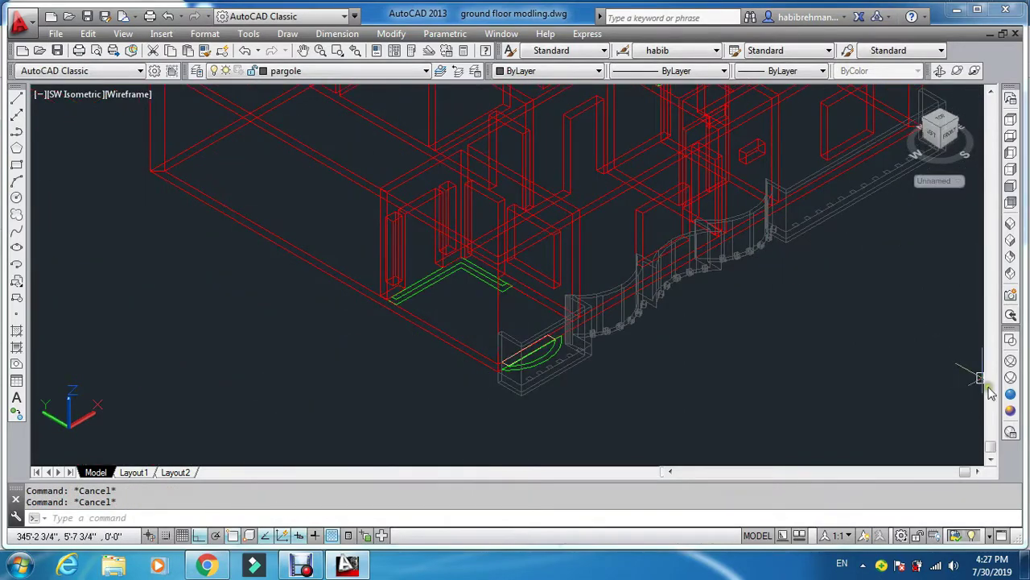
click(1010, 409)
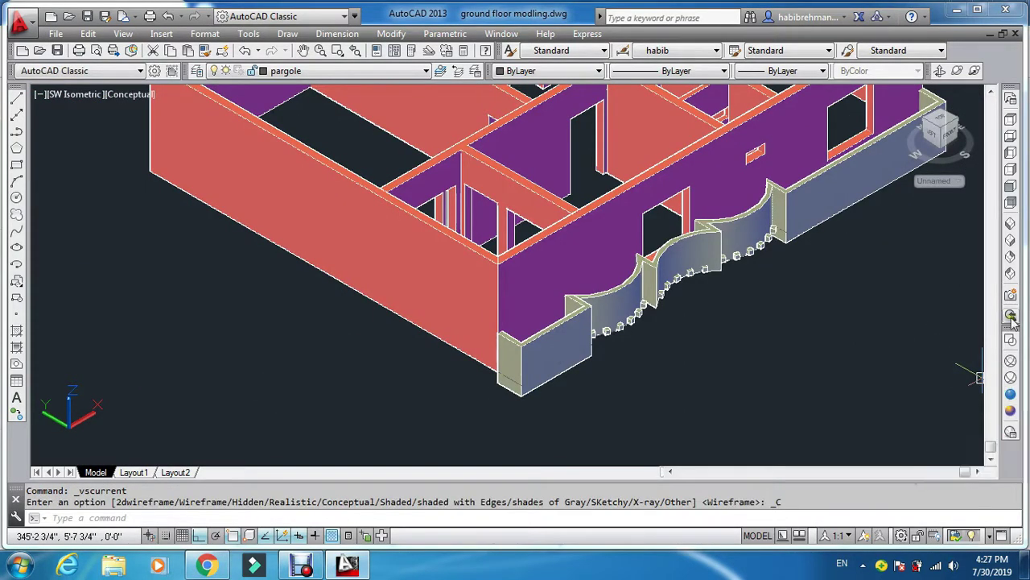
click(1011, 362)
Extrude all the small block outlines along the short near wall and the long far end wall by 4.5"
scroll(620, 354, up, 6)
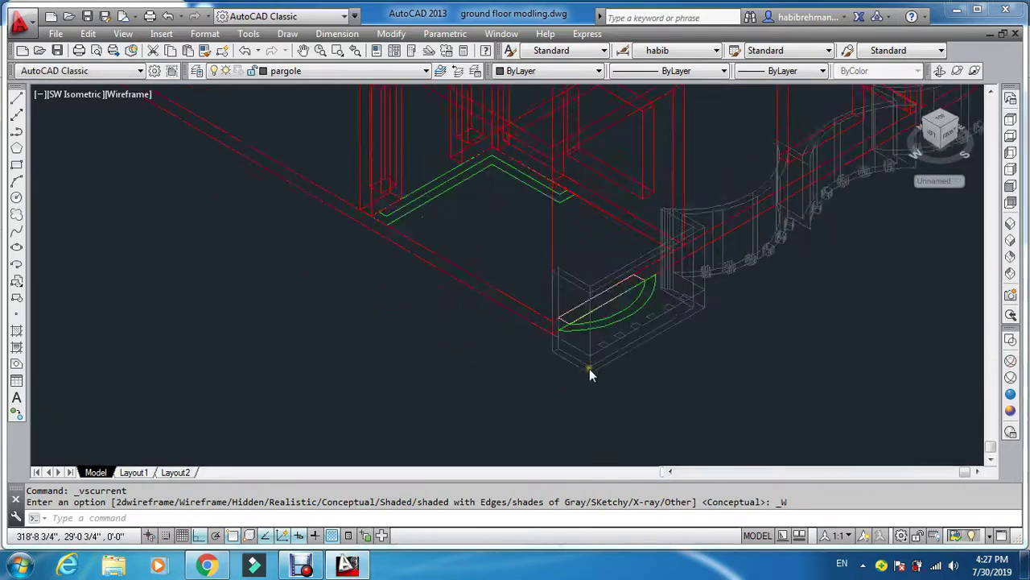
key(Escape)
key(Escape)
text(ext)
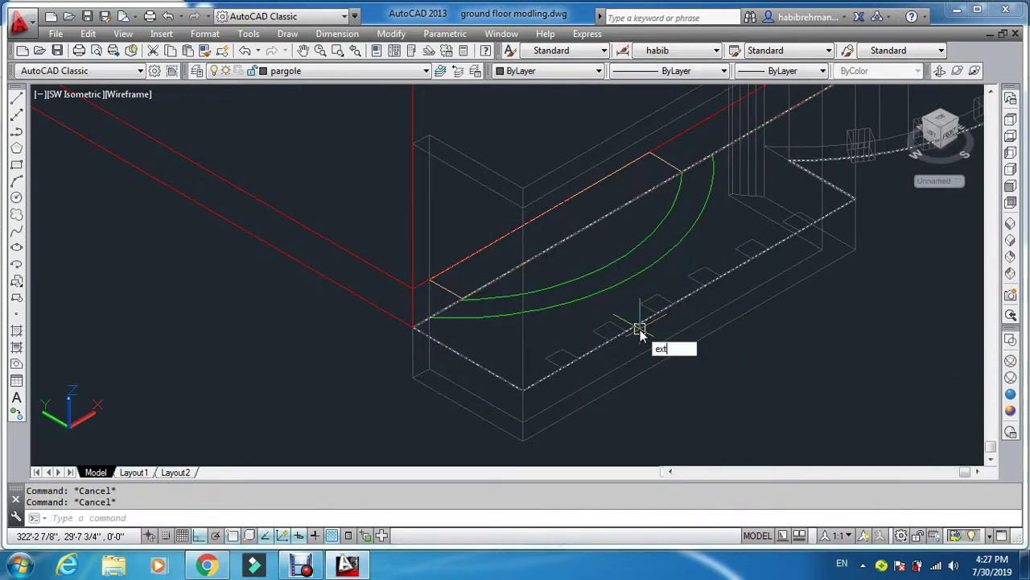
key(Return)
scroll(609, 342, up, 2)
click(546, 366)
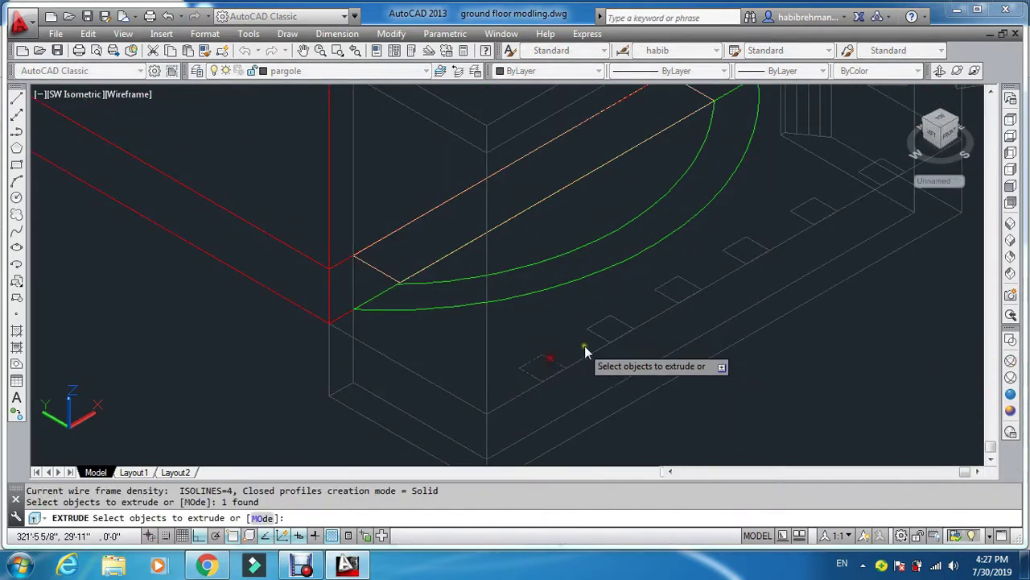
click(604, 327)
click(664, 292)
click(725, 247)
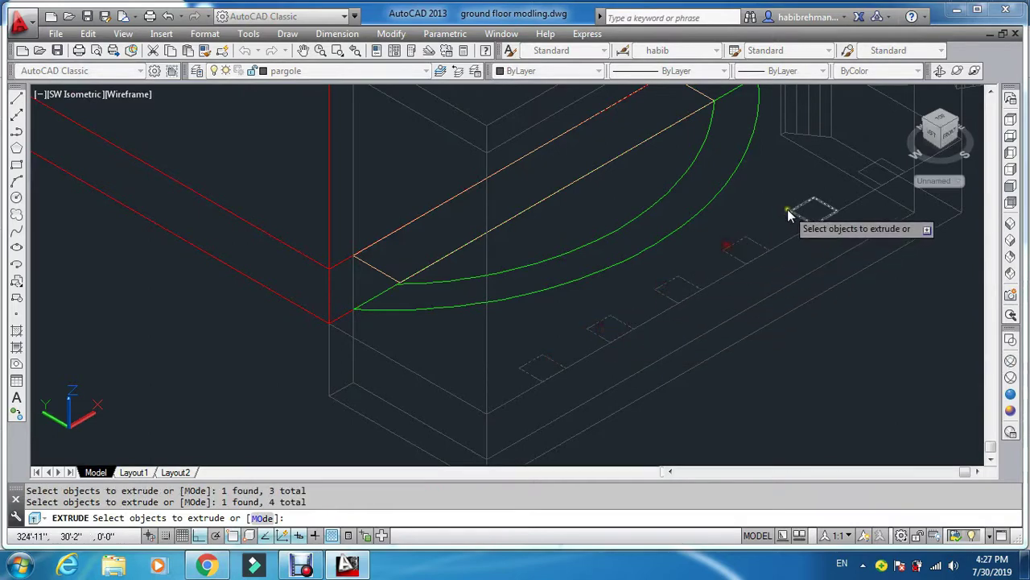
scroll(782, 258, down, 3)
scroll(797, 242, up, 5)
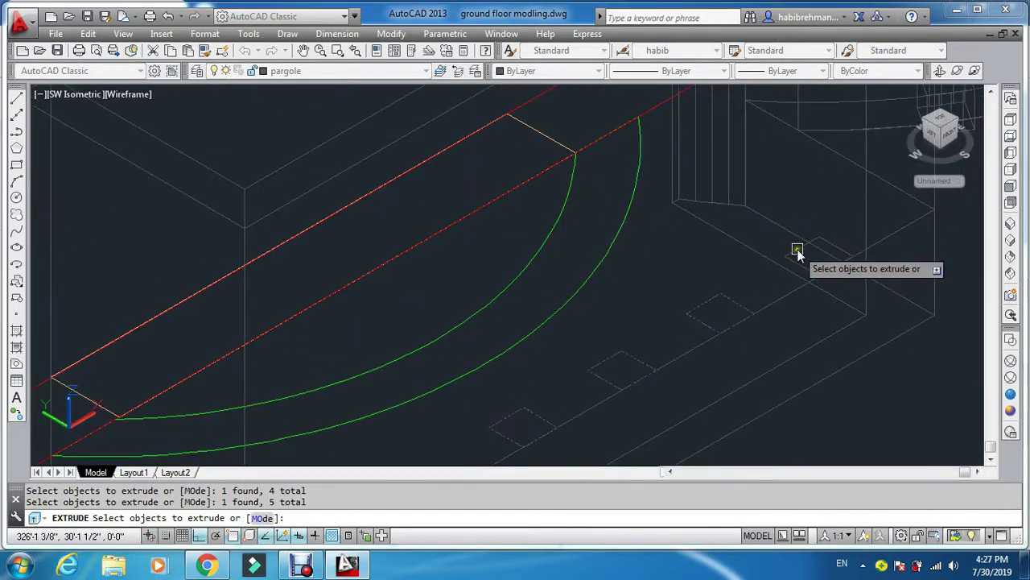
click(797, 256)
scroll(773, 314, down, 3)
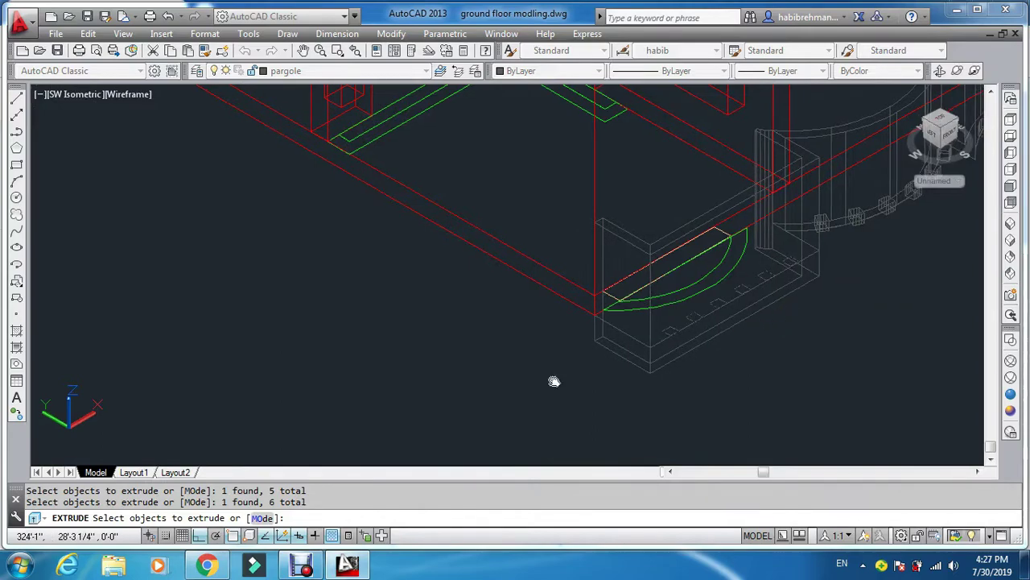
middle_drag(427, 403, 503, 380)
scroll(495, 382, down, 3)
middle_drag(793, 294, 491, 371)
scroll(548, 286, up, 5)
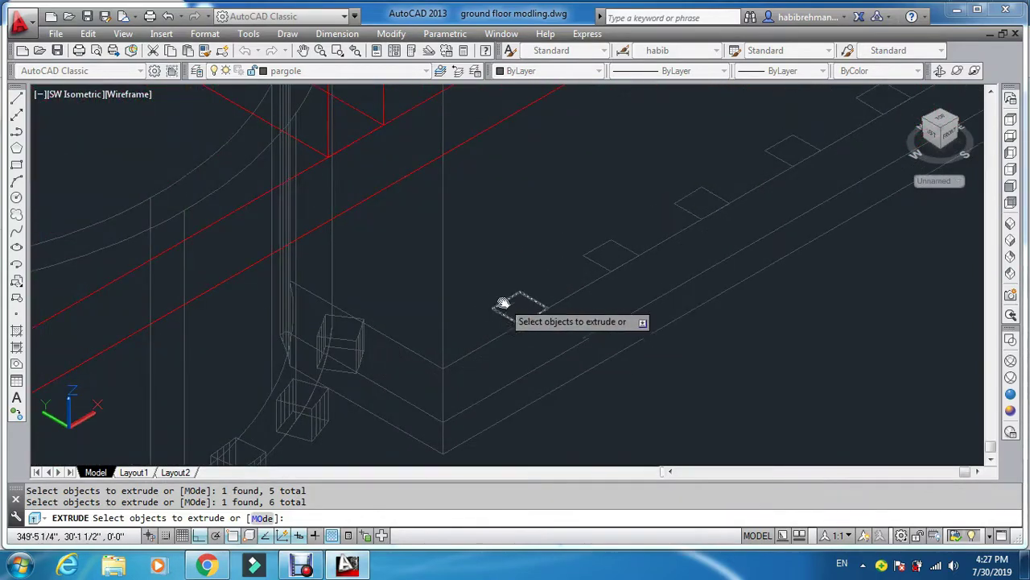
click(503, 302)
click(632, 237)
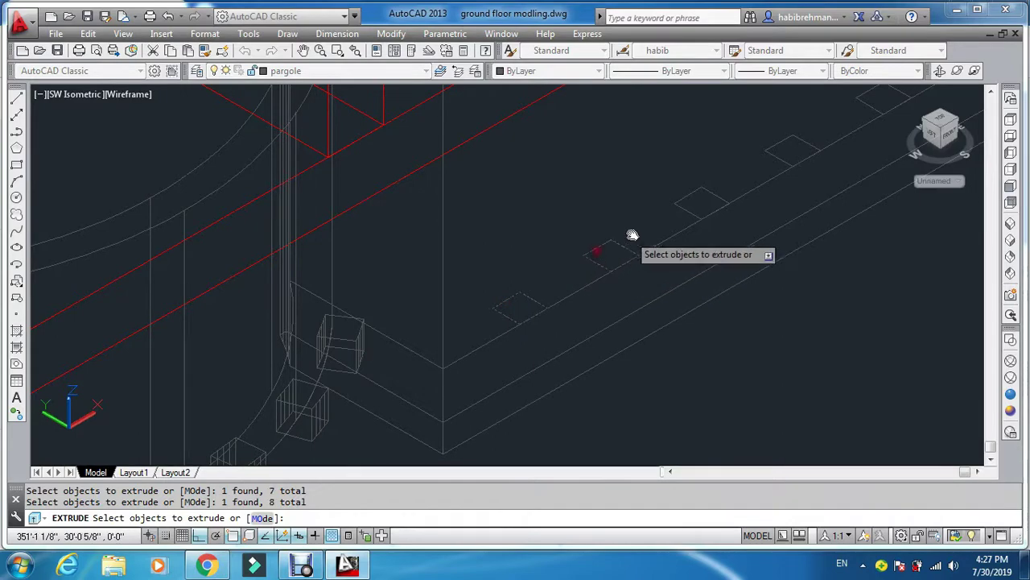
click(681, 202)
scroll(665, 259, down, 3)
scroll(732, 214, up, 5)
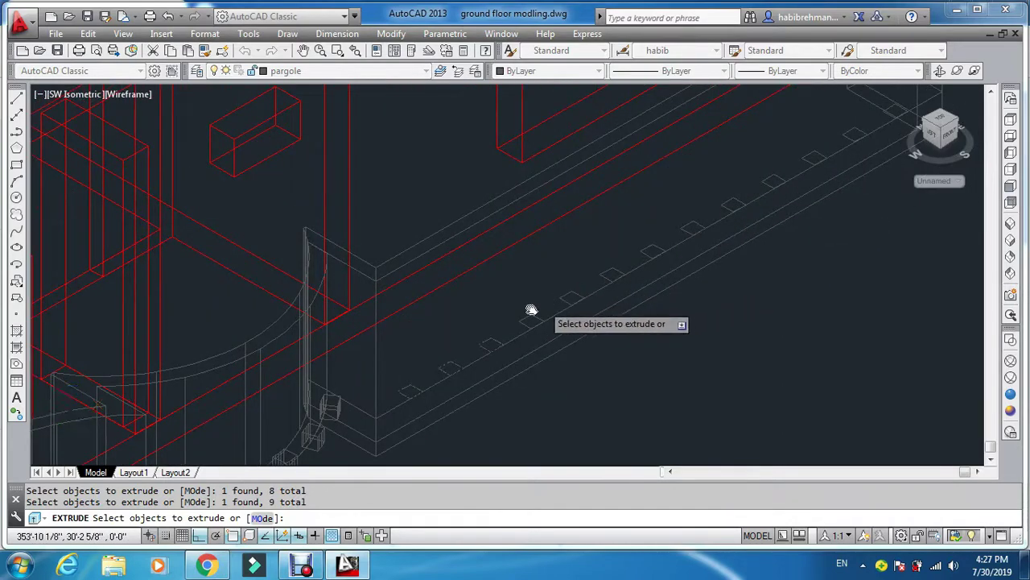
scroll(483, 334, up, 2)
click(462, 354)
click(512, 325)
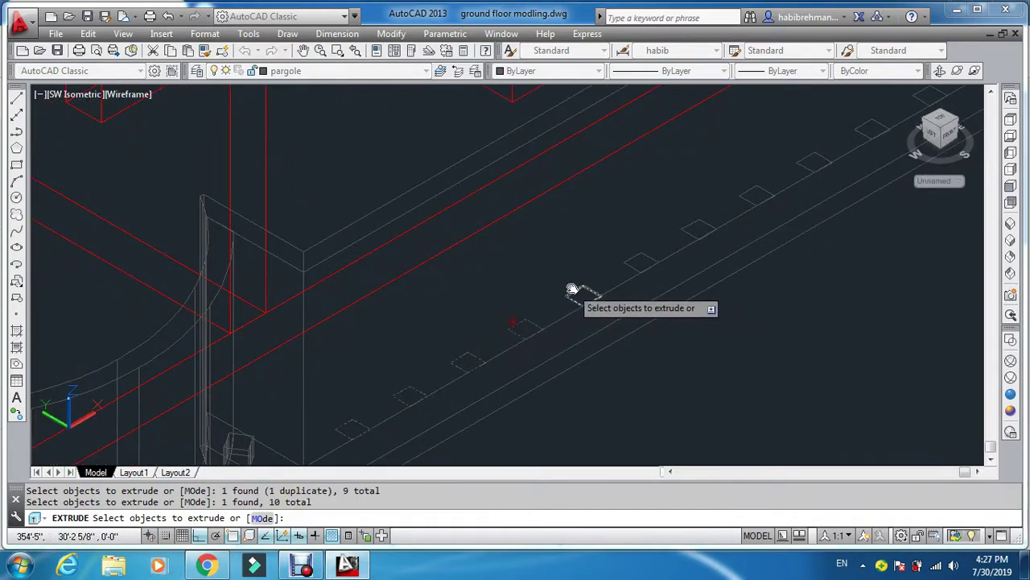
click(574, 287)
click(636, 267)
click(697, 227)
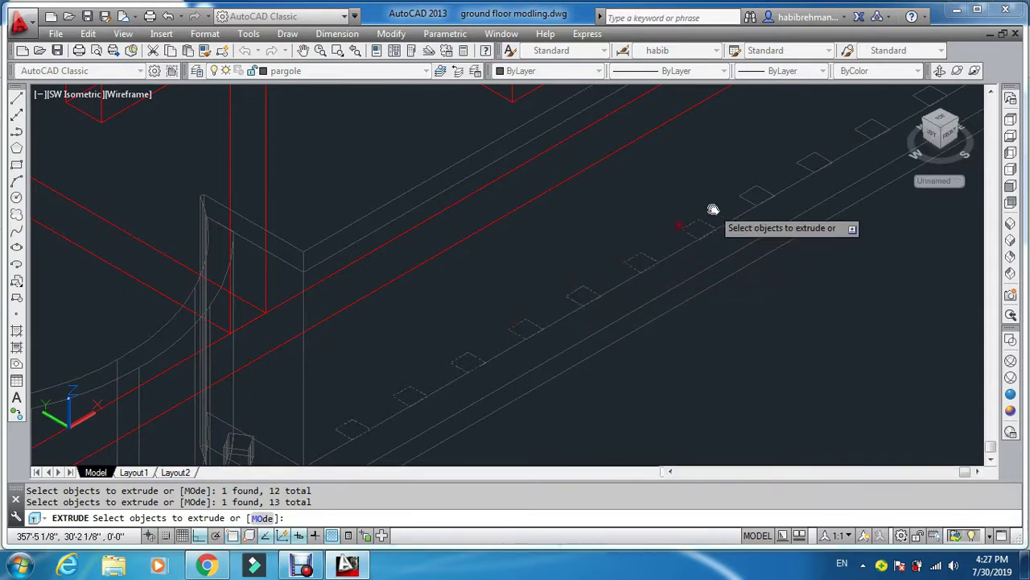
click(755, 189)
click(804, 156)
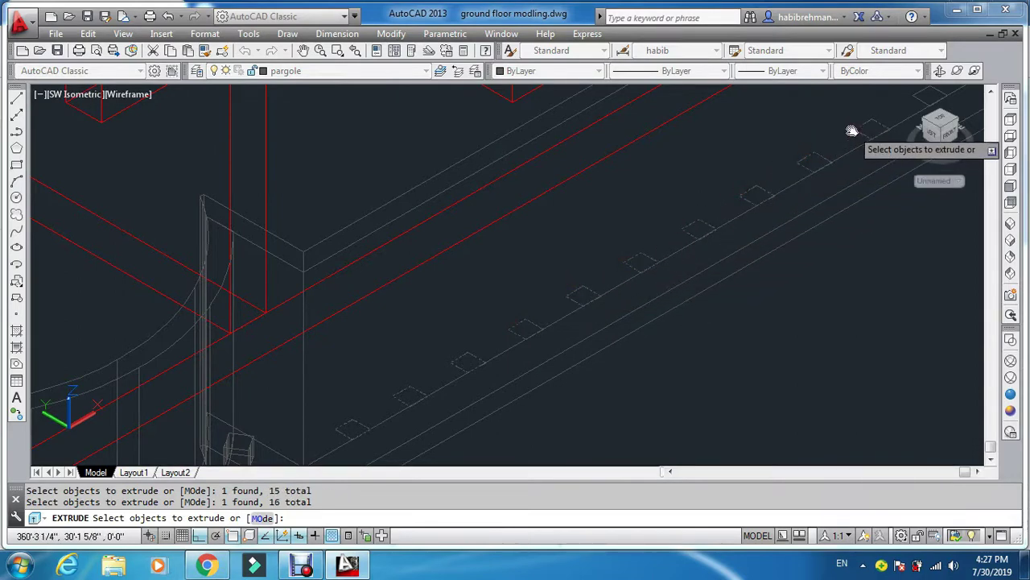
middle_drag(851, 131, 520, 336)
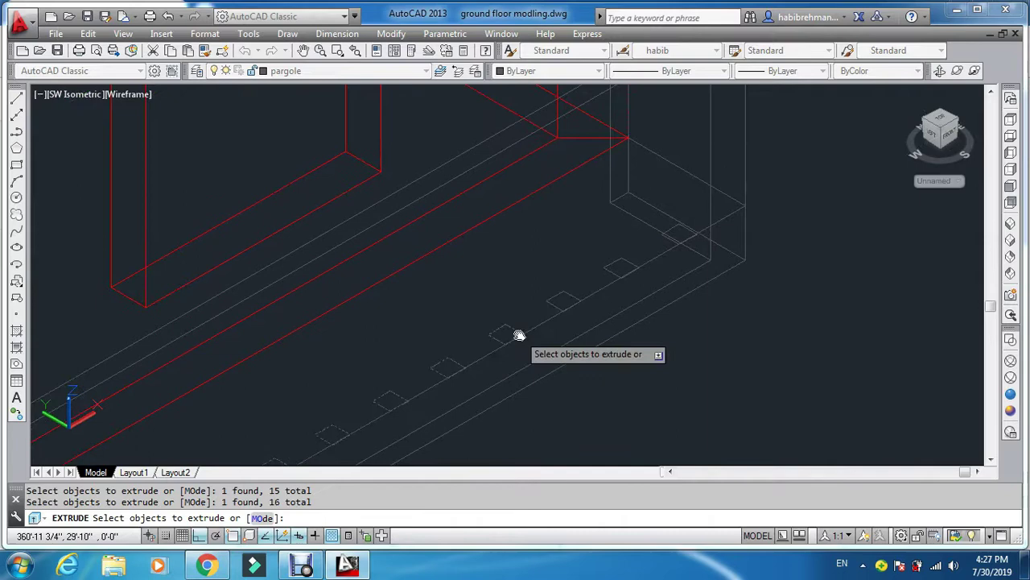
click(550, 300)
scroll(671, 230, up, 3)
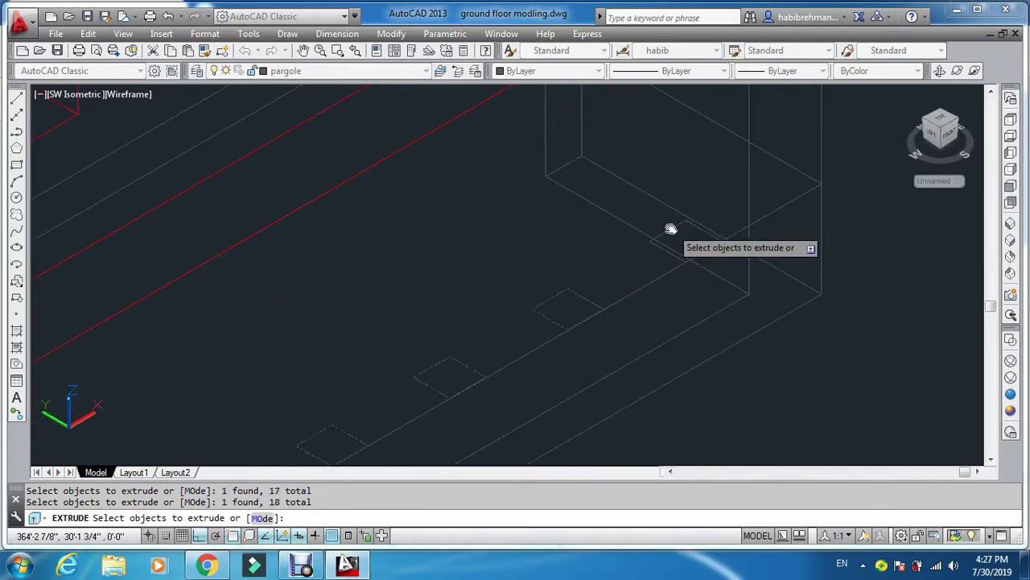
click(666, 228)
scroll(674, 302, down, 2)
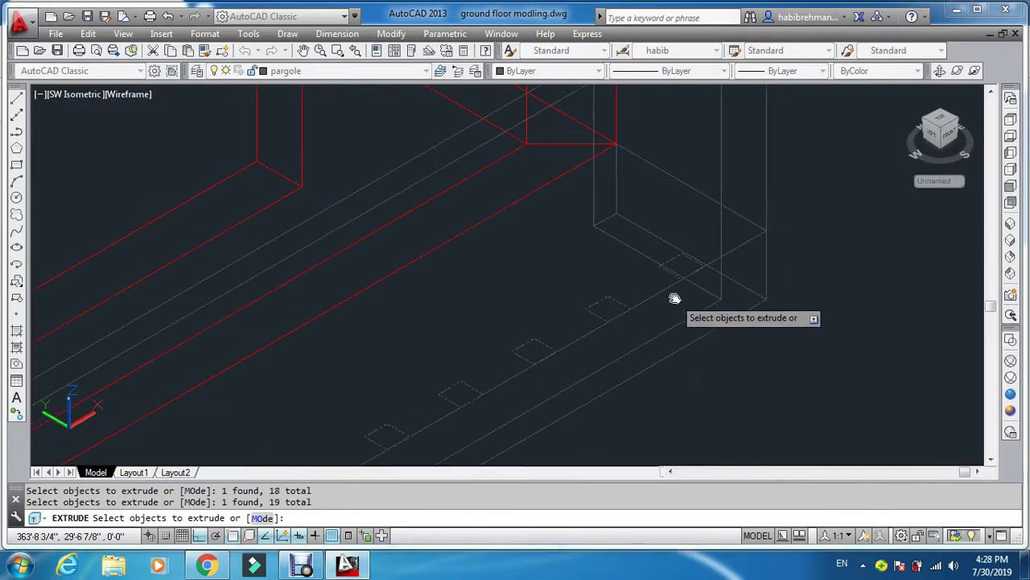
key(Return)
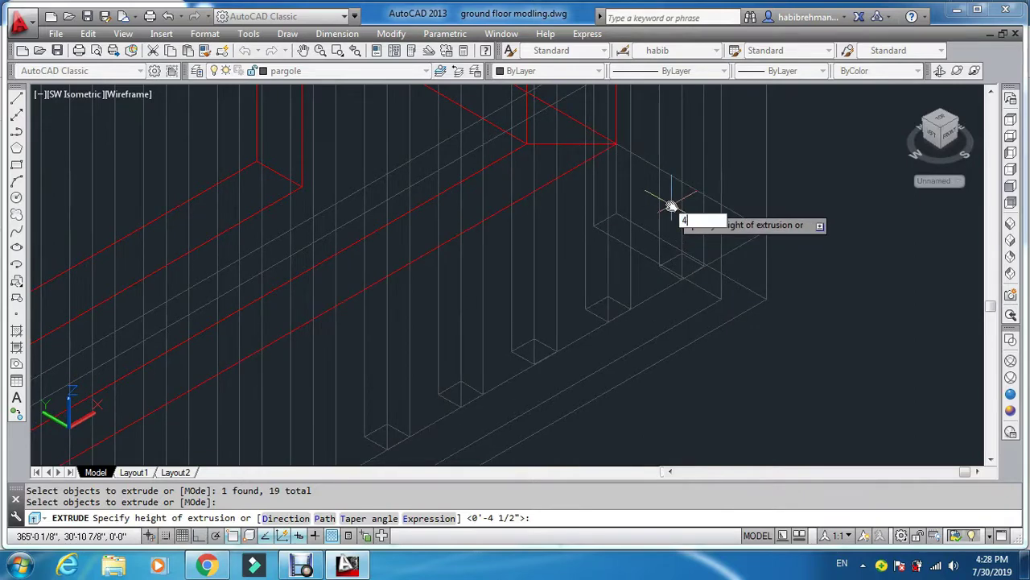
key(Return)
key(Escape)
scroll(668, 209, down, 5)
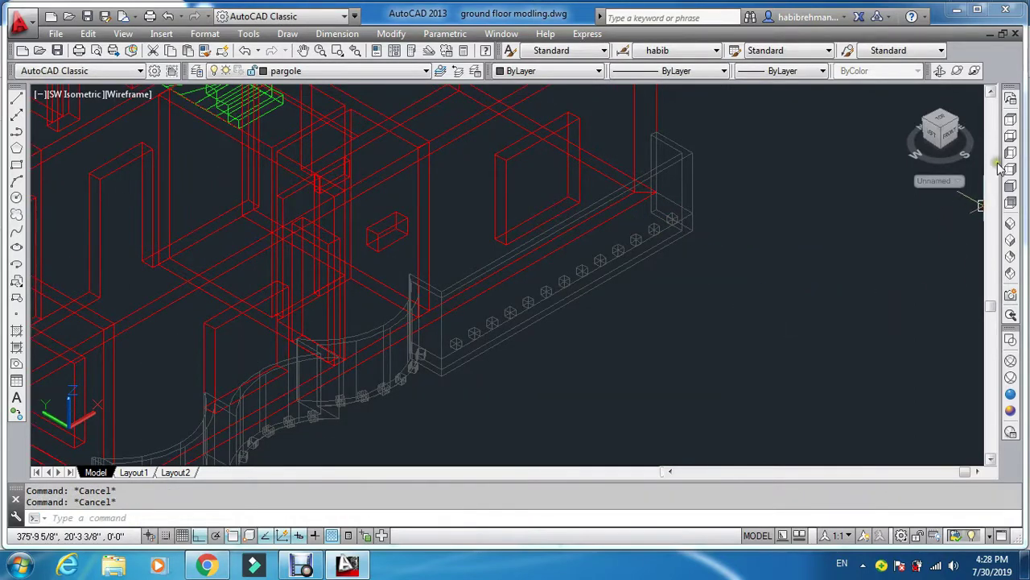
Move all the extruded blocks along the short near wall and the long far end wall straight up by 3"
key(Return)
scroll(386, 397, down, 3)
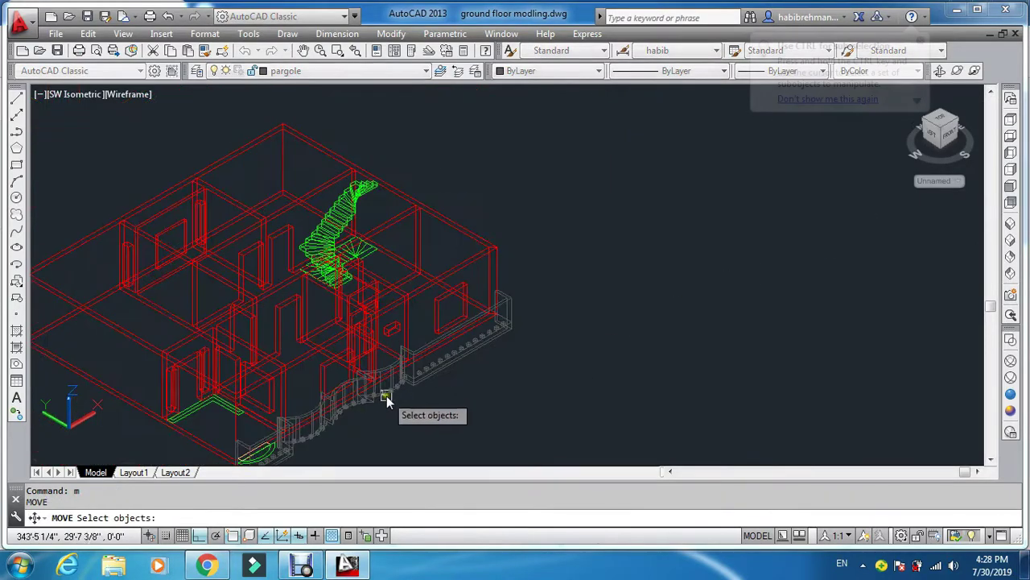
middle_drag(271, 459, 363, 306)
scroll(364, 306, up, 5)
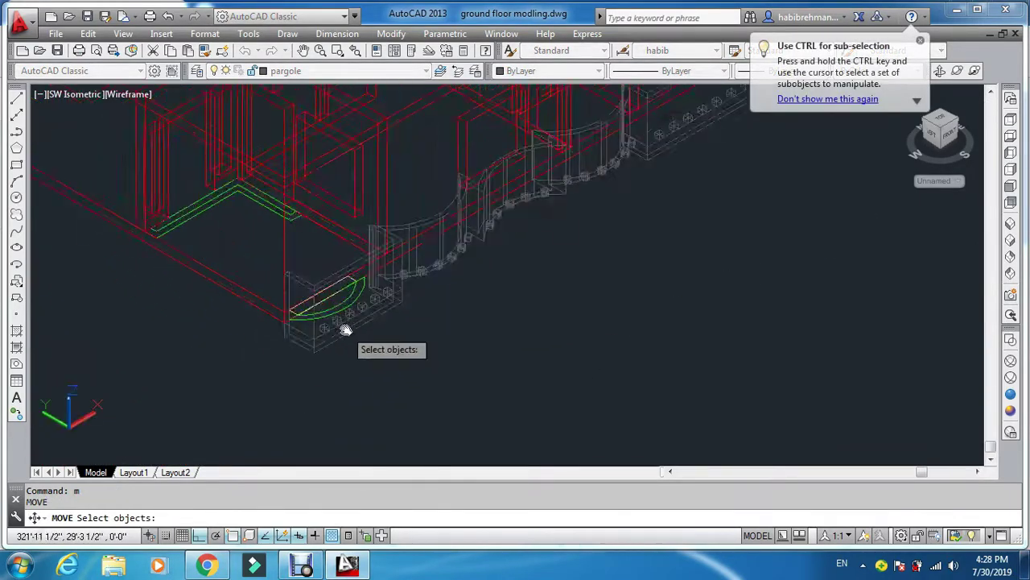
click(283, 328)
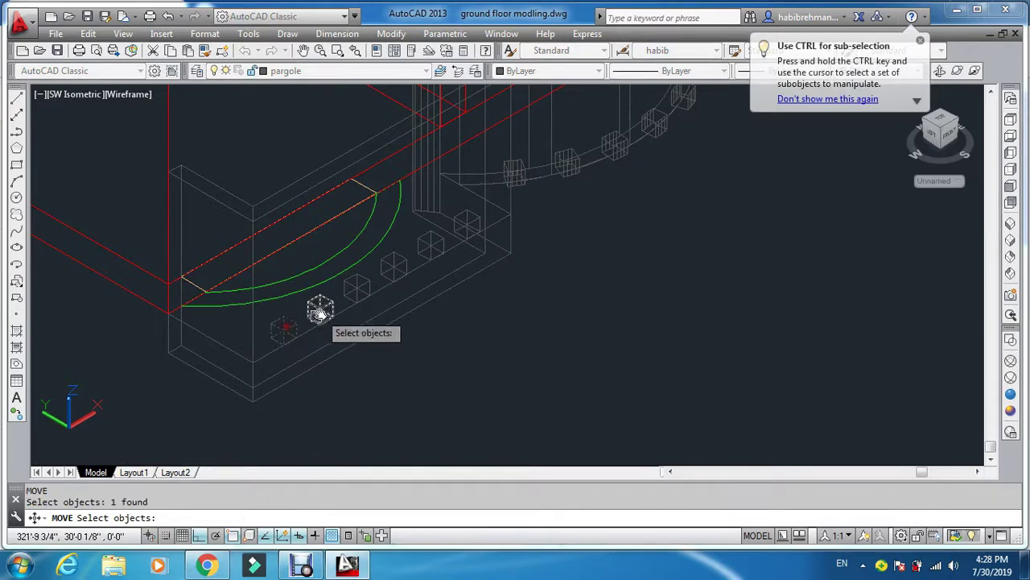
click(320, 310)
click(358, 286)
click(395, 266)
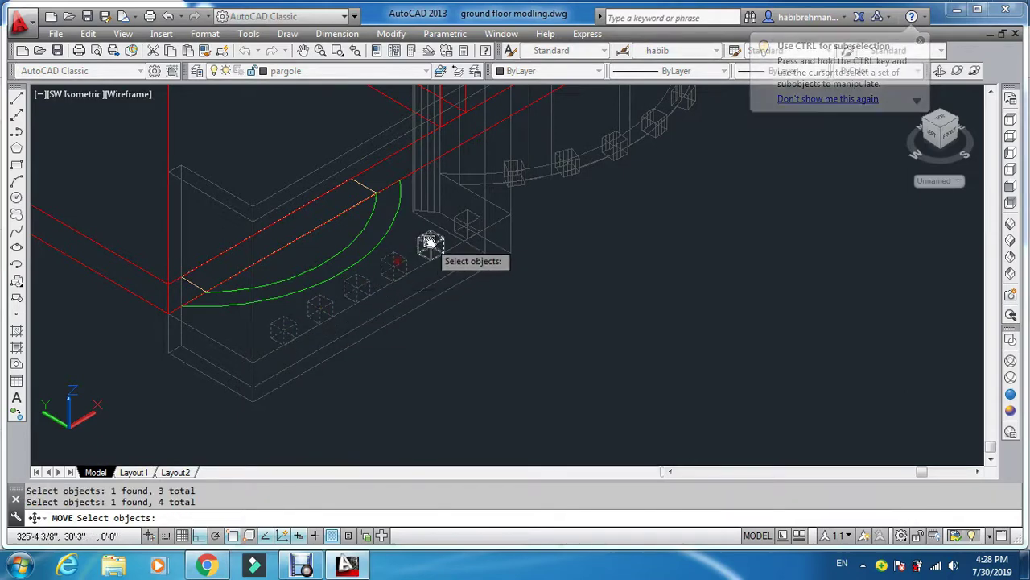
click(429, 243)
scroll(457, 212, up, 3)
click(468, 213)
scroll(468, 225, down, 6)
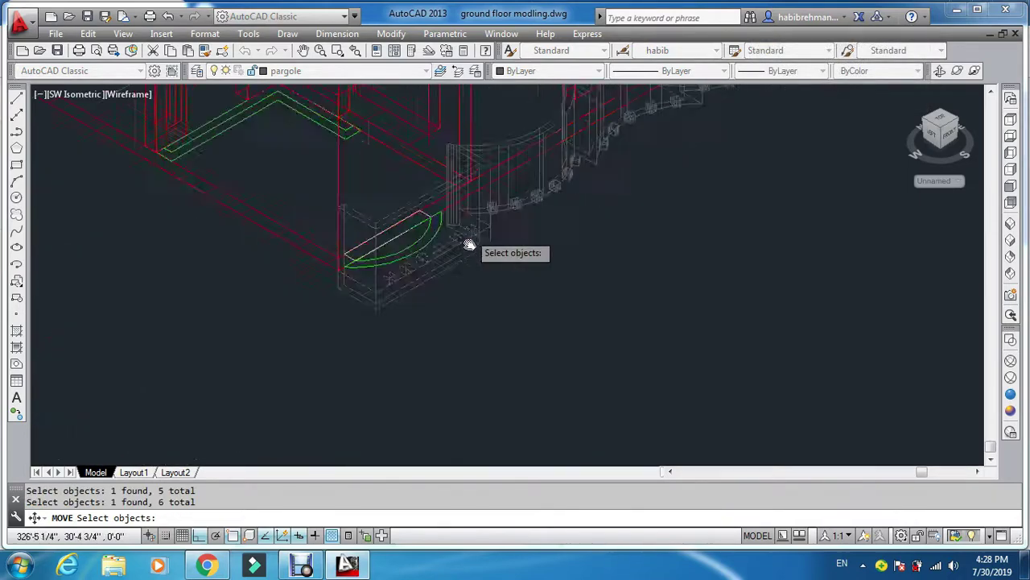
scroll(425, 292, up, 7)
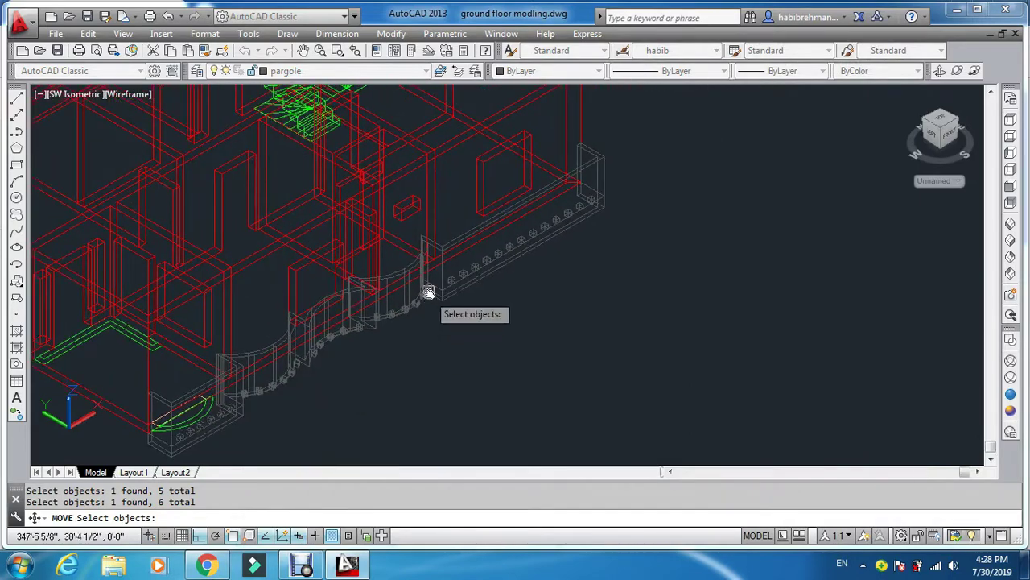
click(437, 310)
click(485, 283)
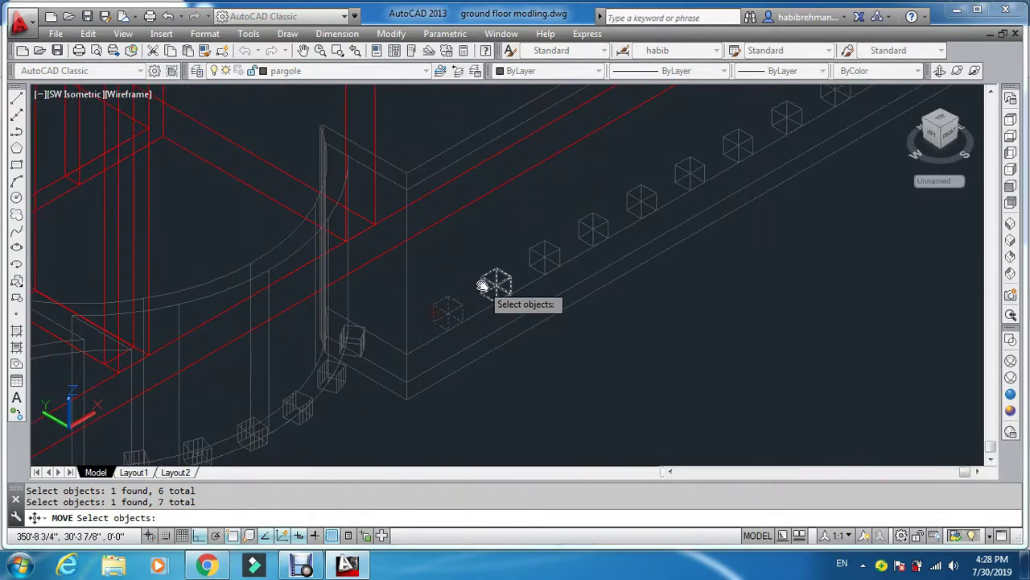
click(535, 256)
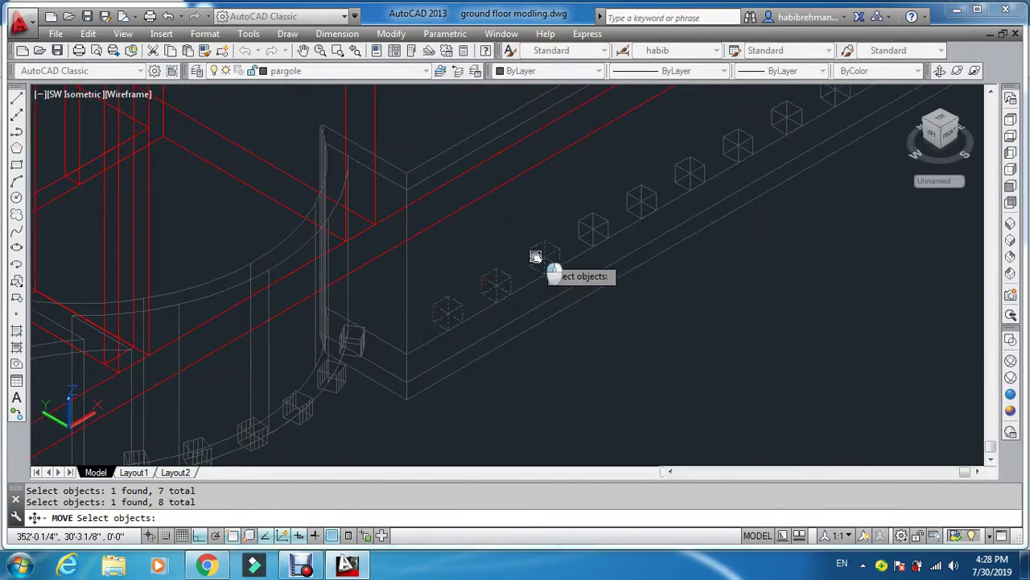
click(593, 228)
click(641, 201)
click(690, 171)
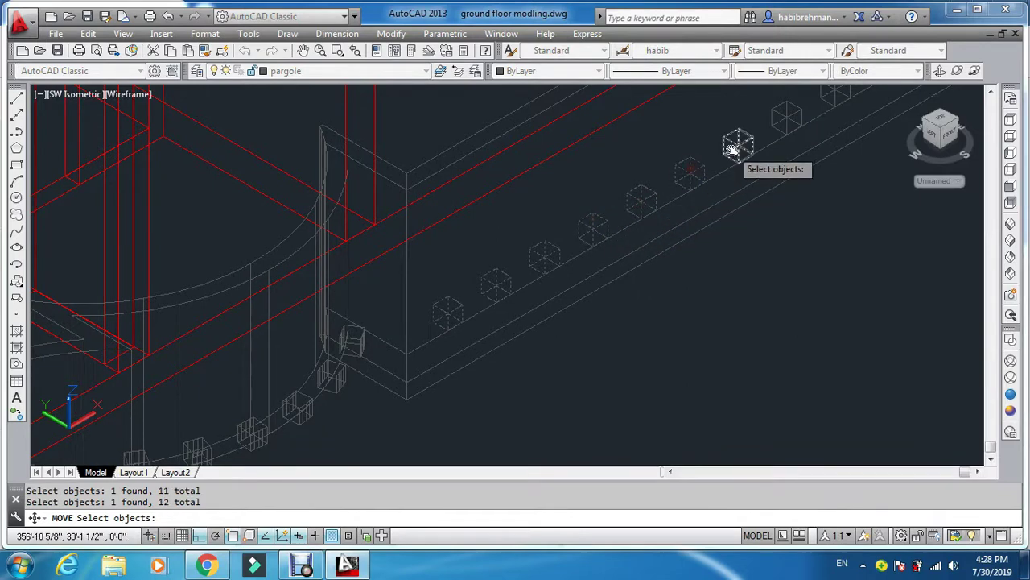
click(735, 147)
click(781, 116)
middle_drag(795, 151, 596, 290)
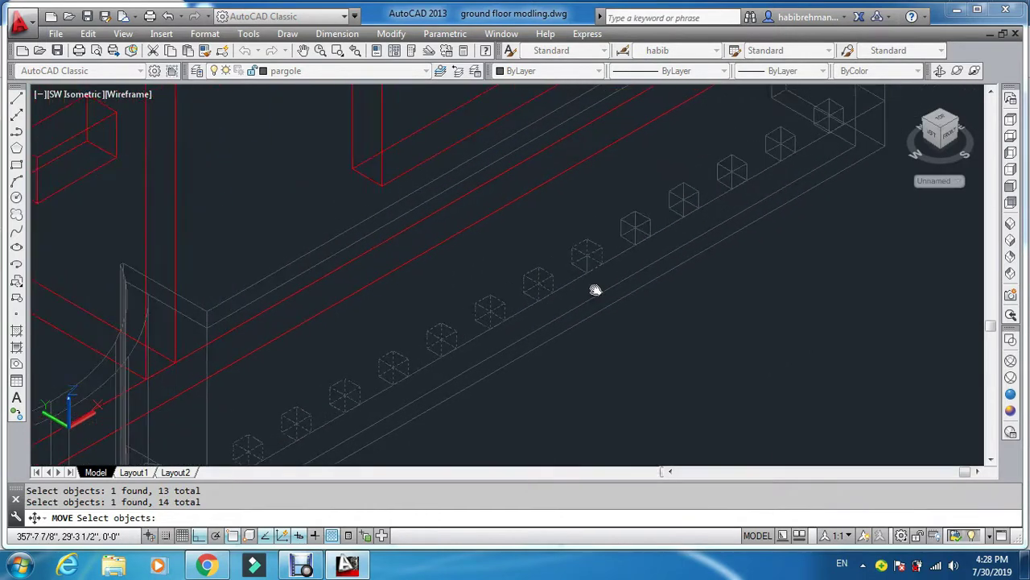
click(639, 223)
click(681, 195)
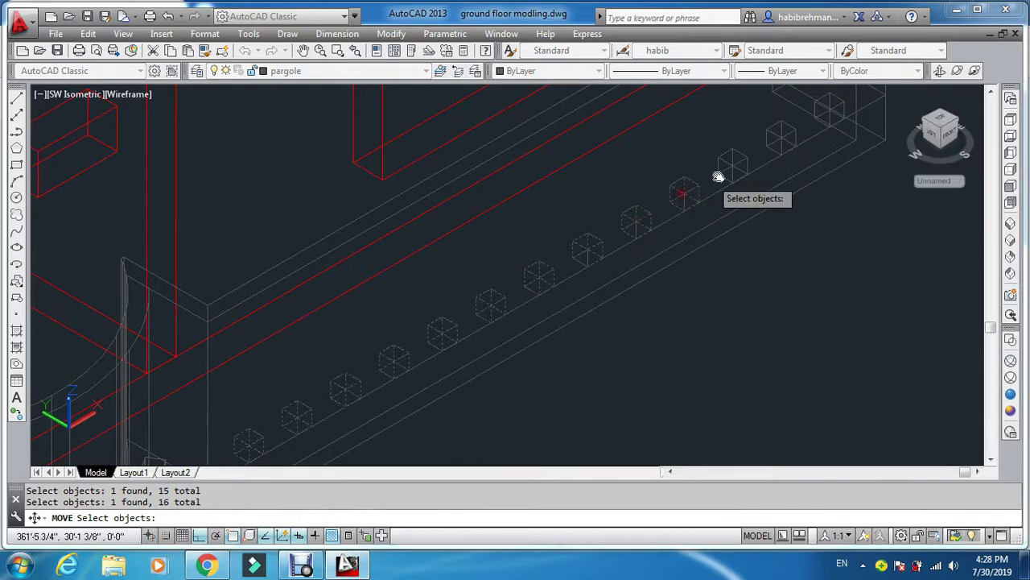
click(734, 165)
click(777, 137)
scroll(811, 118, down, 3)
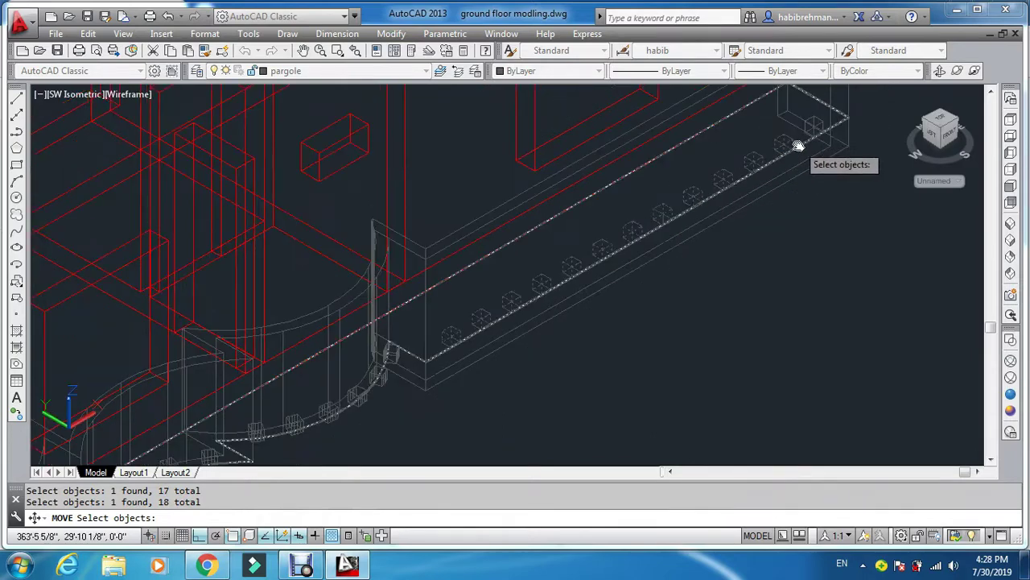
scroll(805, 150, up, 2)
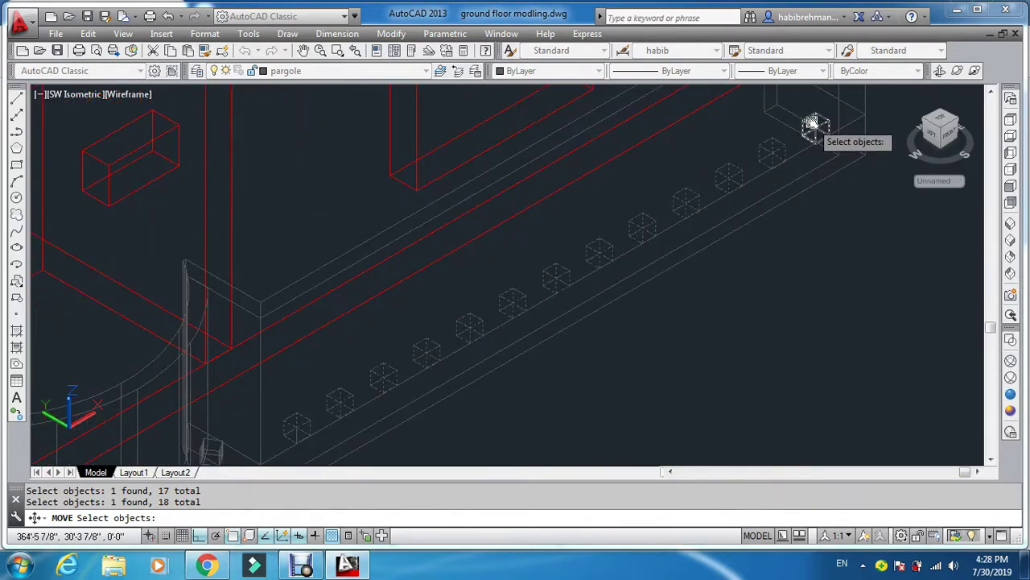
click(863, 97)
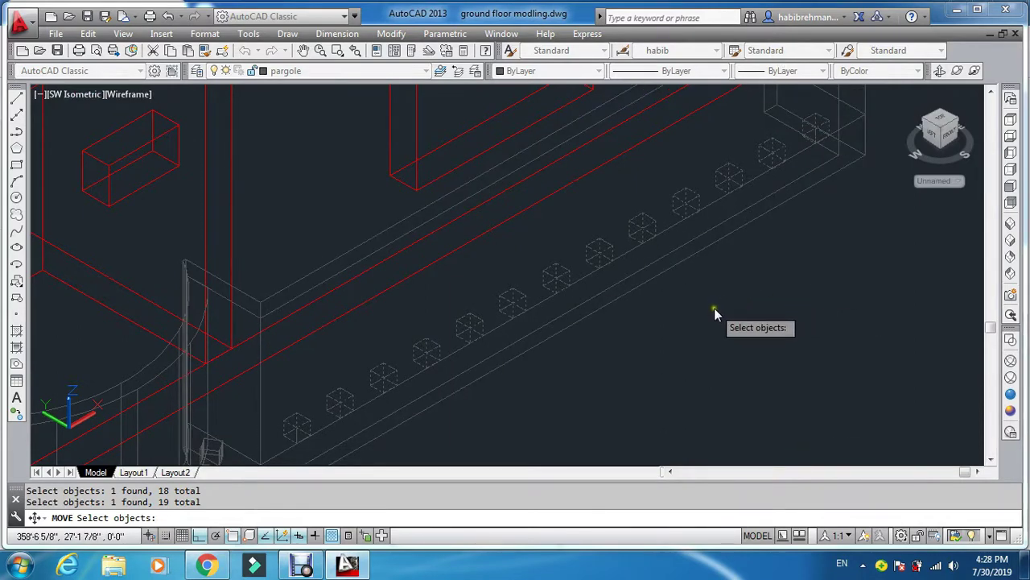
key(Return)
scroll(851, 137, up, 5)
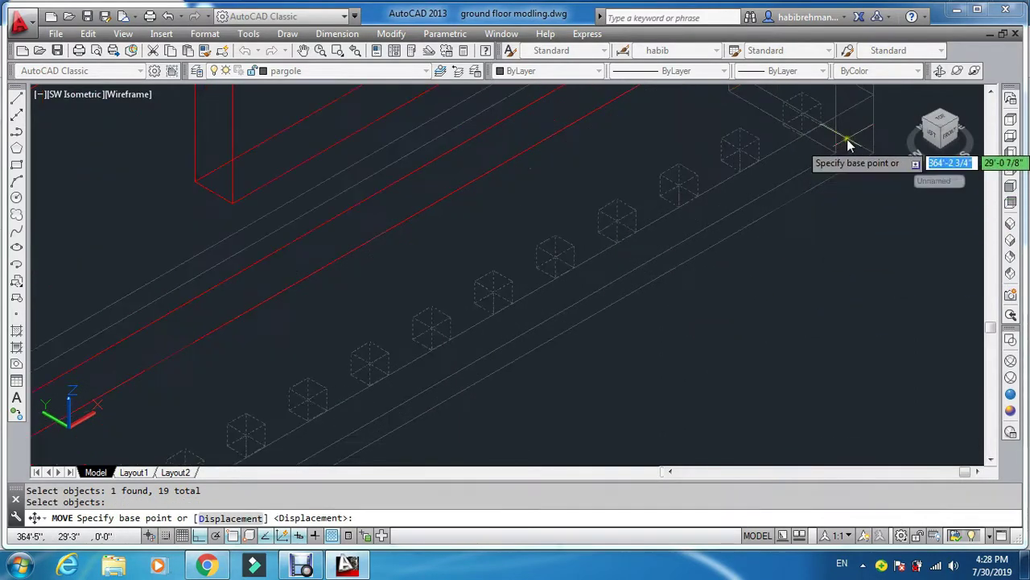
middle_drag(767, 226, 738, 307)
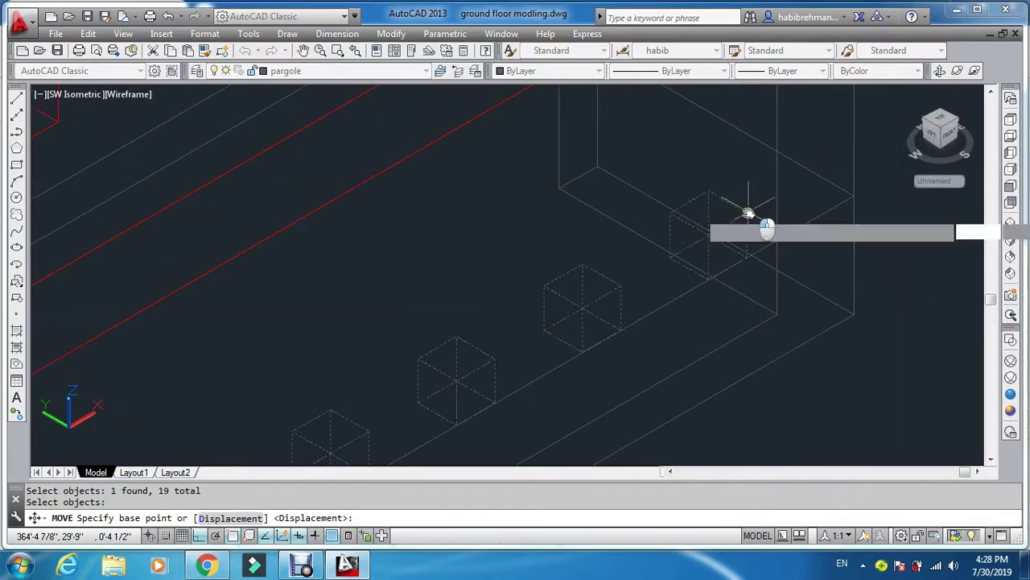
click(763, 230)
scroll(751, 269, up, 3)
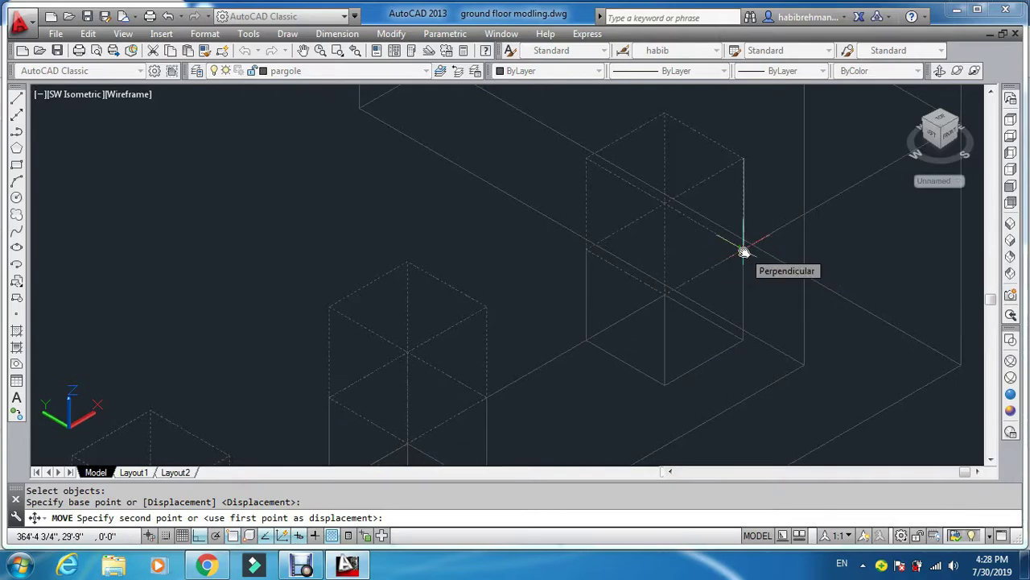
text(3)
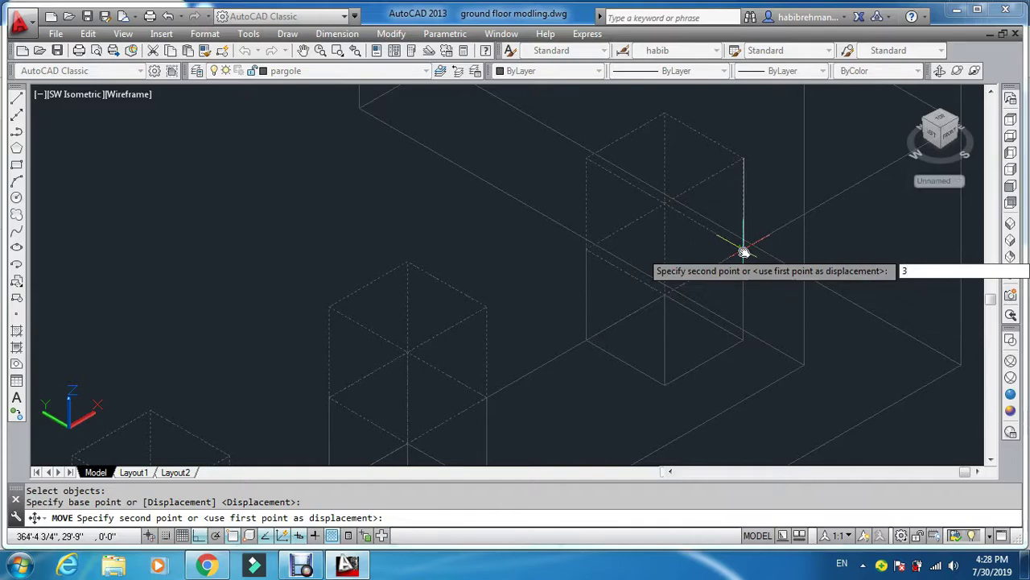
key(Return)
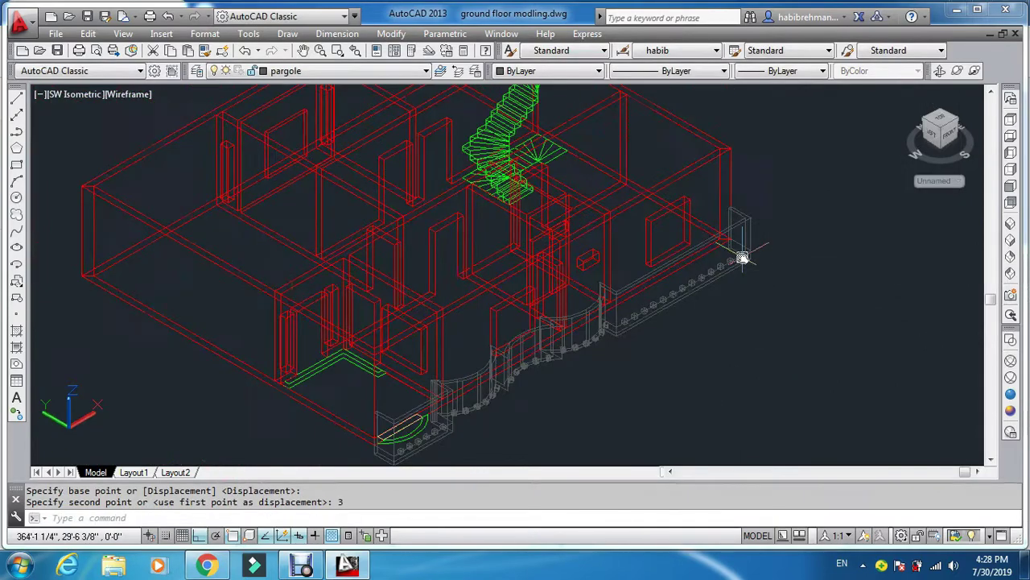
Check the raised blocks in the short near wall in the Conceptual visual style and return to Wireframe
scroll(742, 257, down, 3)
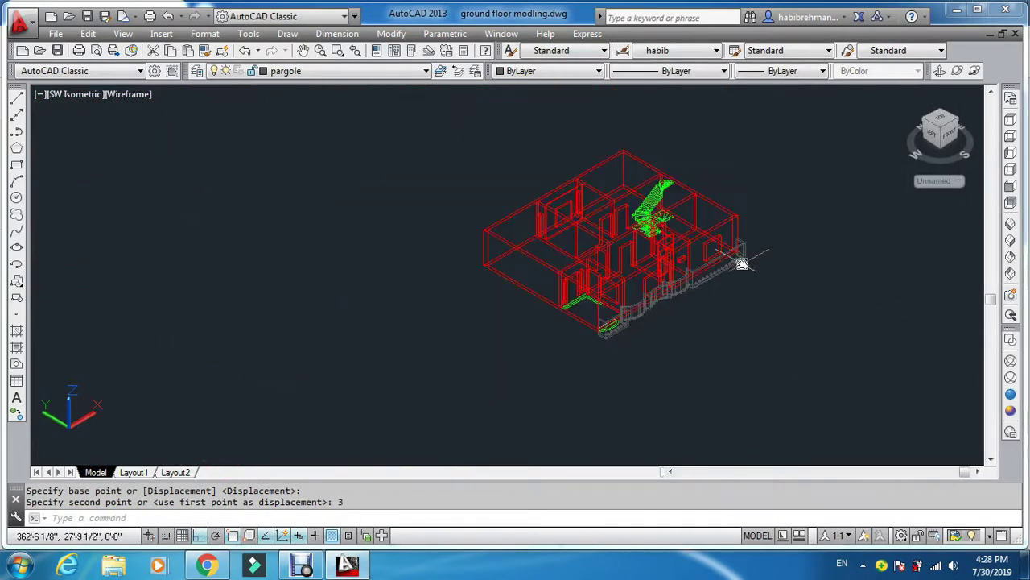
click(1010, 412)
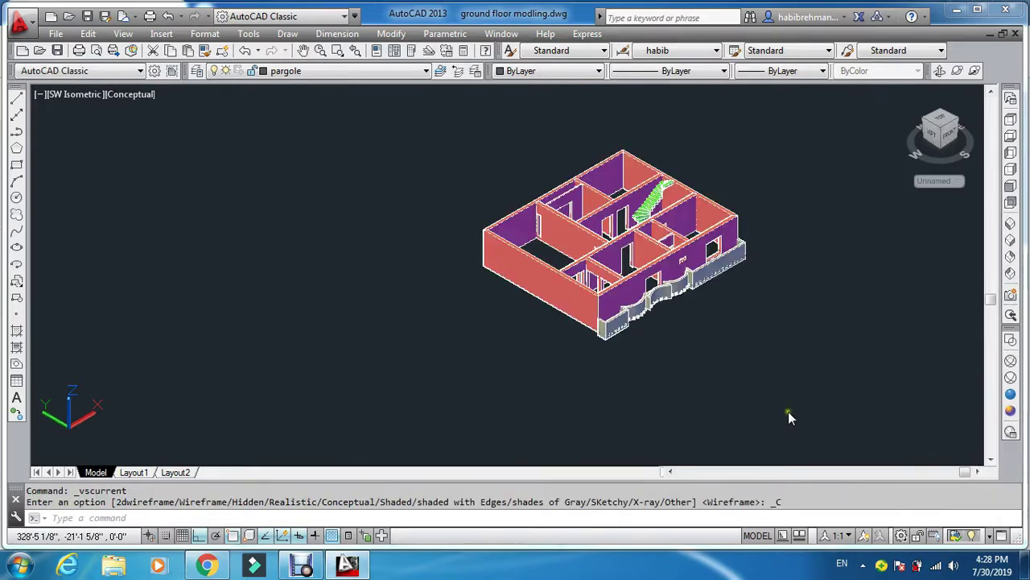
scroll(773, 402, up, 5)
scroll(336, 189, up, 8)
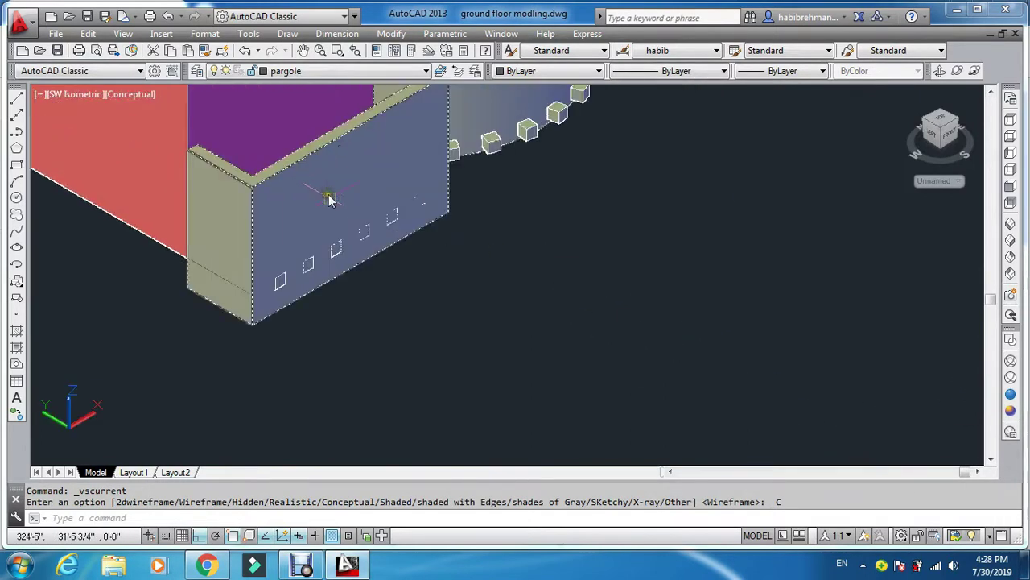
scroll(354, 221, down, 4)
middle_drag(678, 290, 724, 339)
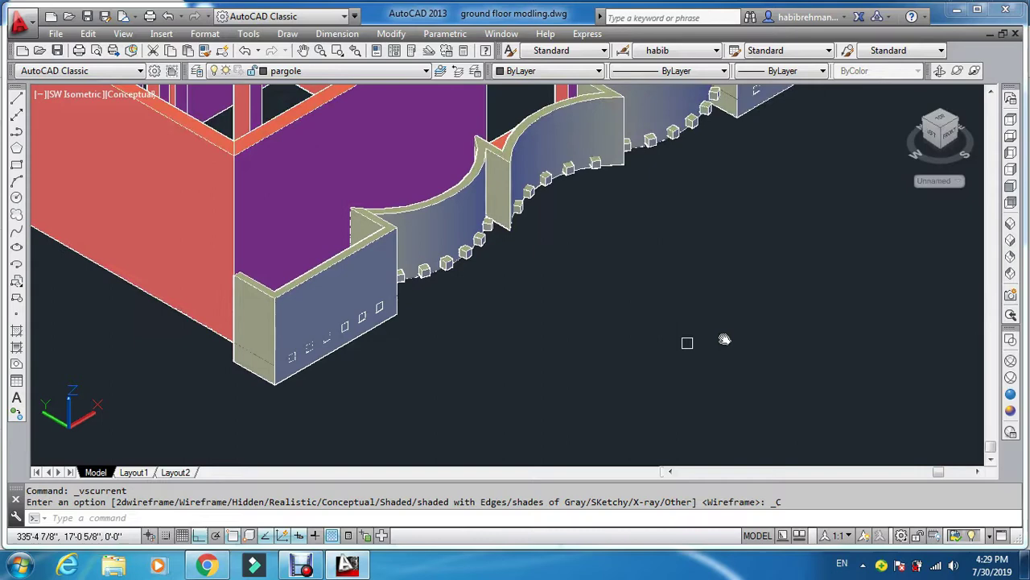
click(1011, 361)
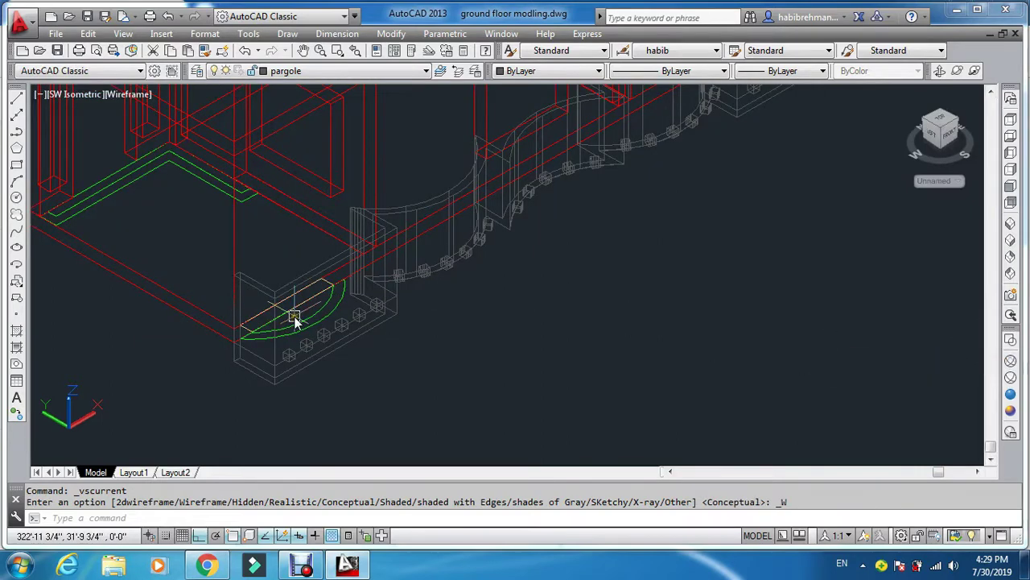
Subtract the six small blocks from the short near pergola wall to cut openings through it
key(Escape)
key(Escape)
text(su)
key(Return)
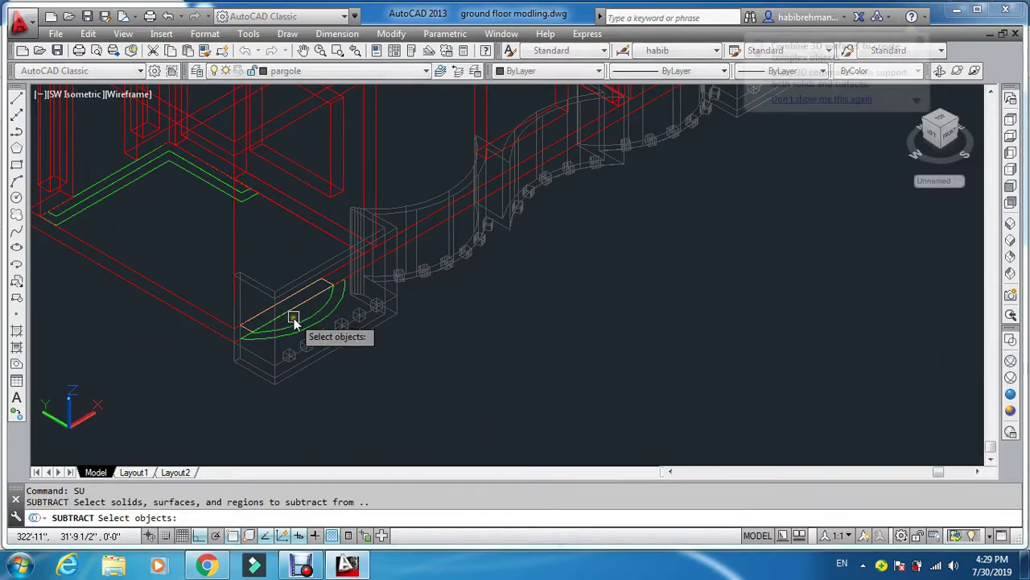
scroll(290, 322, up, 4)
click(251, 274)
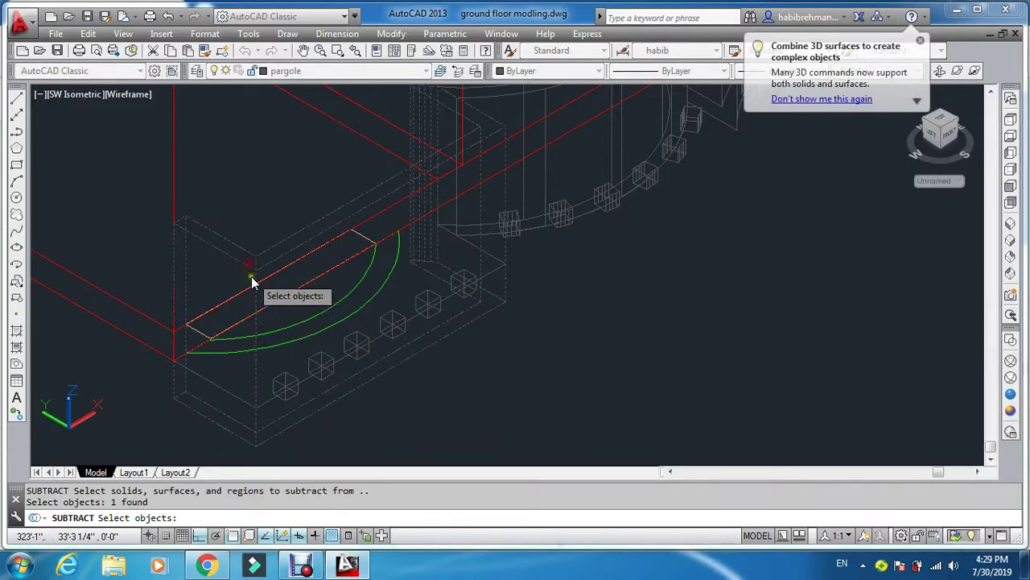
key(Return)
click(282, 387)
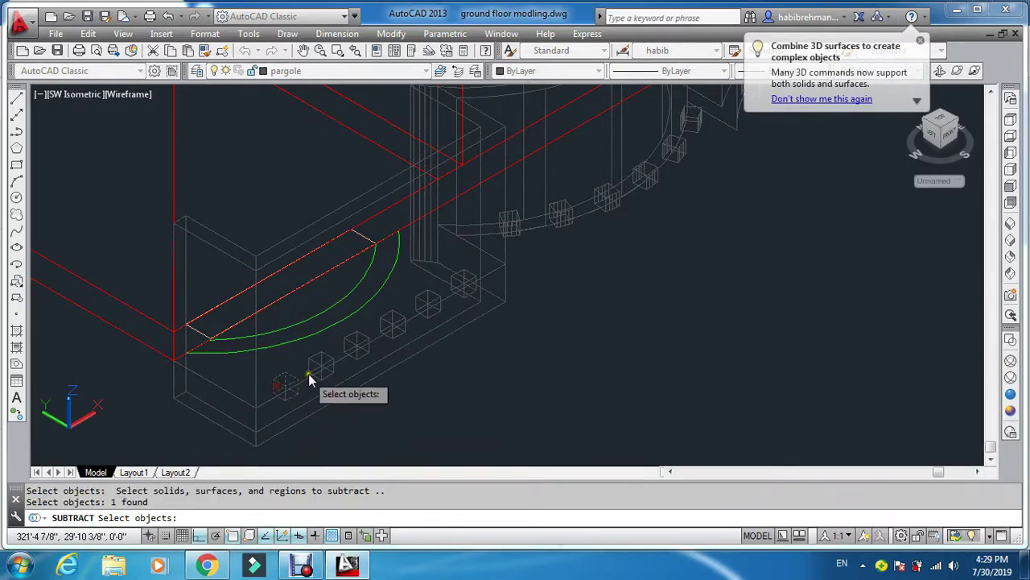
click(320, 364)
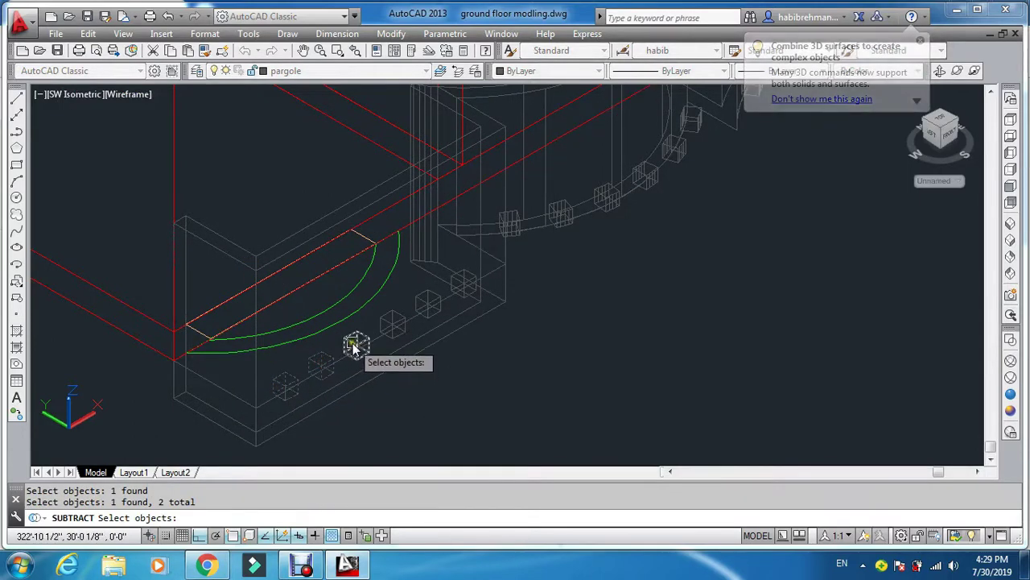
click(354, 346)
scroll(403, 326, up, 2)
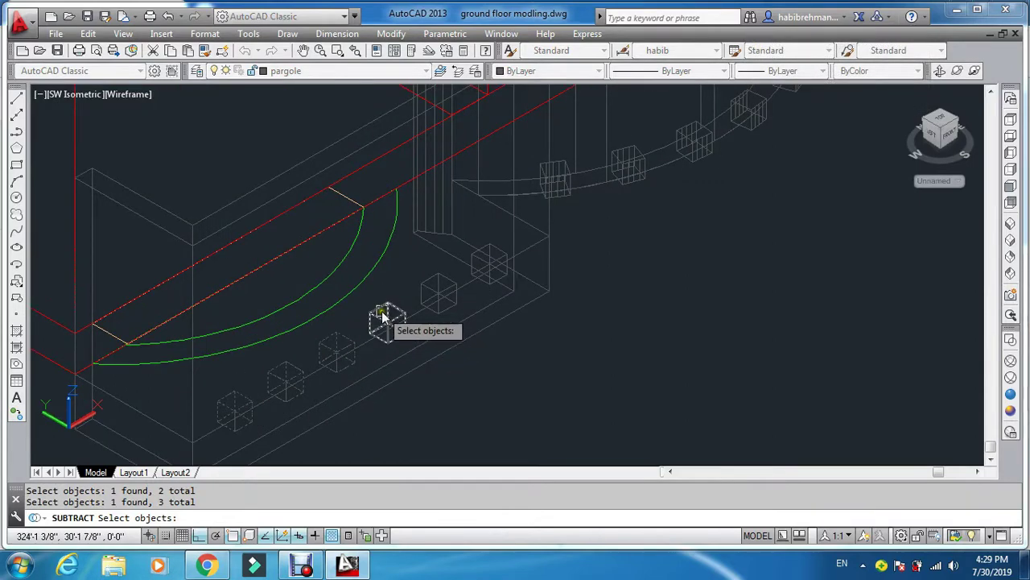
click(386, 318)
click(420, 295)
scroll(475, 256, up, 2)
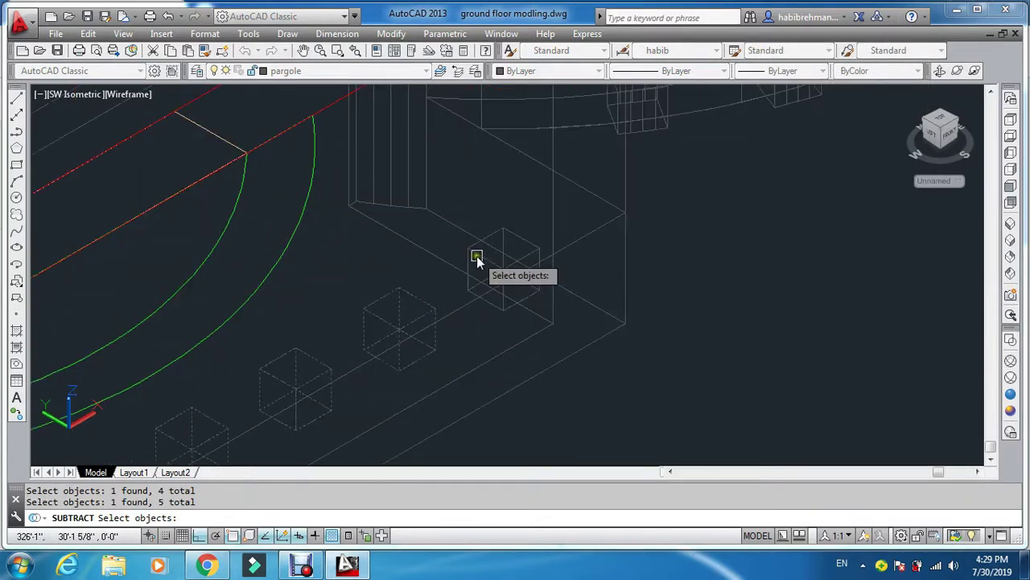
scroll(474, 258, down, 5)
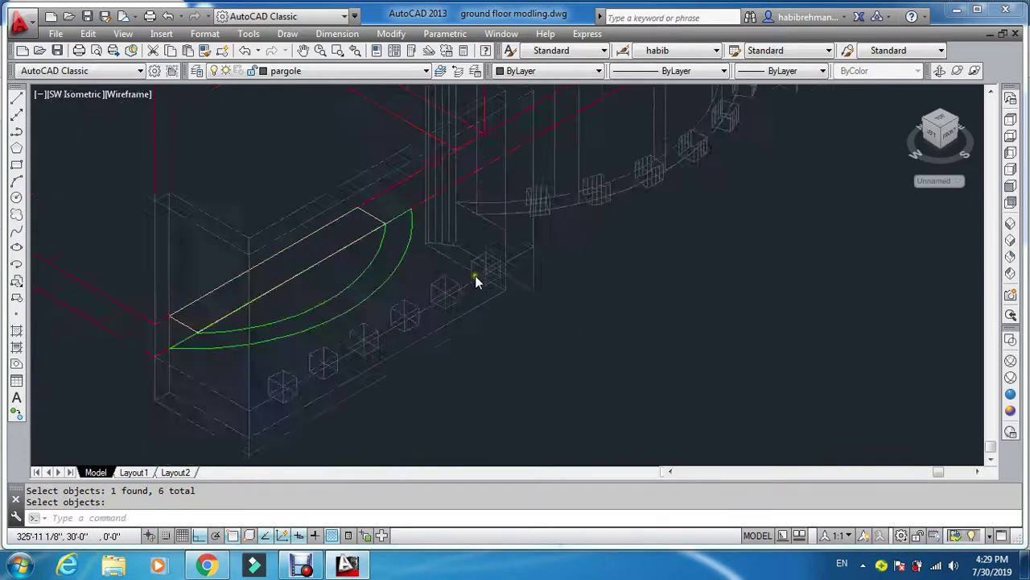
Inspect the openings cut in the short near wall in the Conceptual visual style, then restore Wireframe
click(1008, 411)
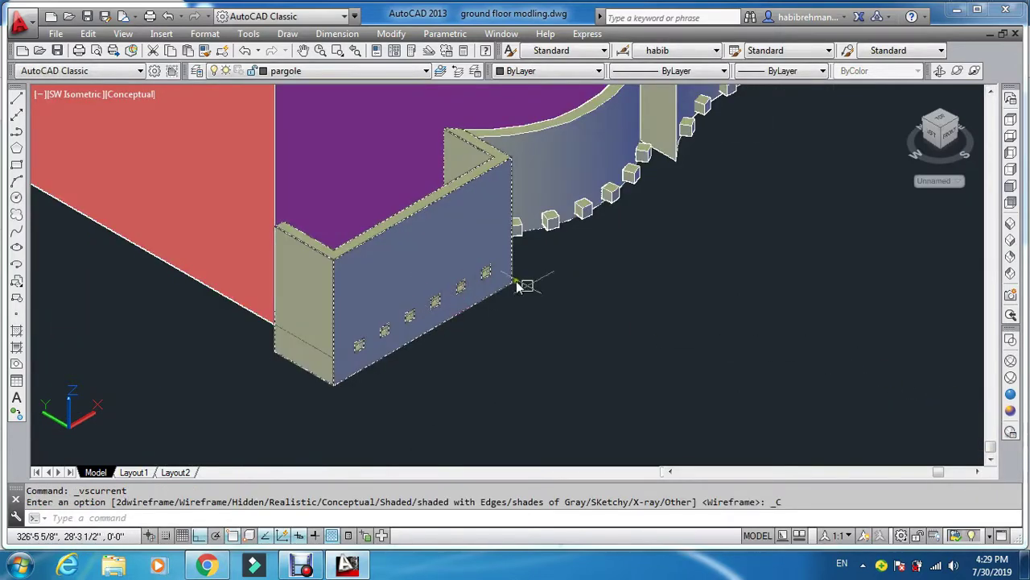
key(Escape)
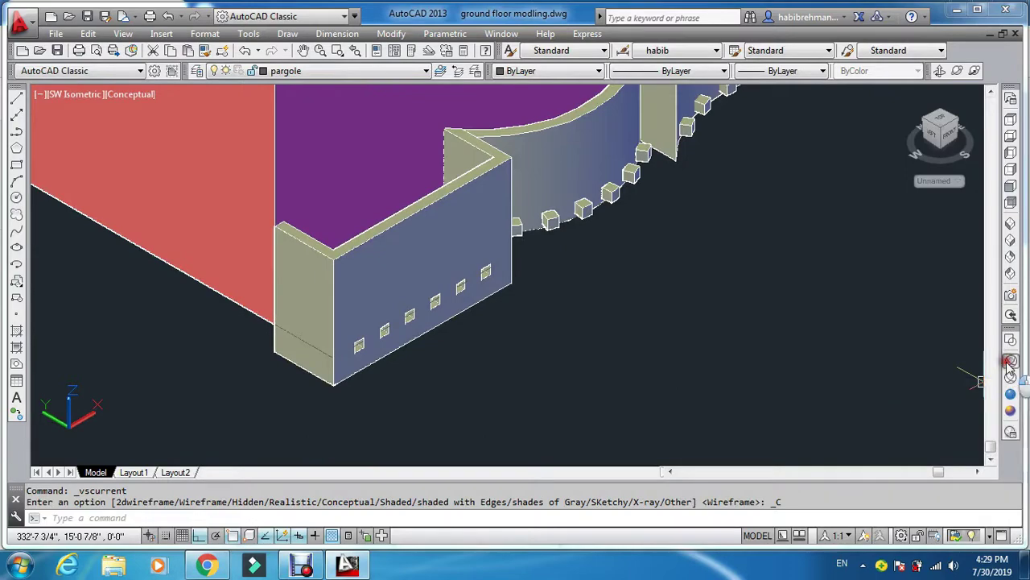
click(1009, 364)
scroll(714, 339, down, 3)
middle_drag(837, 273, 647, 362)
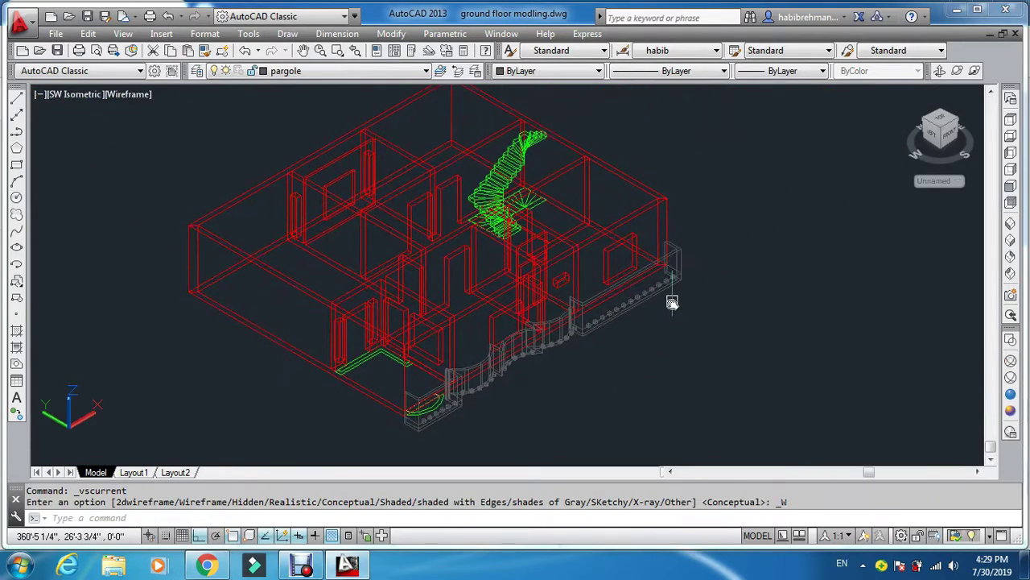
scroll(668, 300, up, 5)
scroll(440, 418, up, 4)
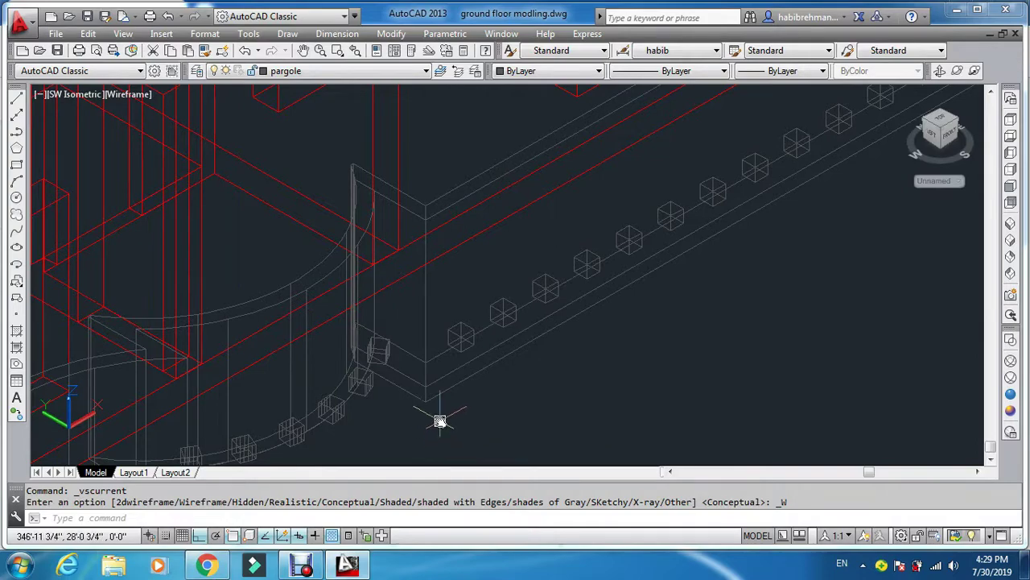
Subtract the thirteen small blocks from the long far end pergola wall to cut openings through it
key(Return)
scroll(440, 420, down, 5)
scroll(490, 292, up, 4)
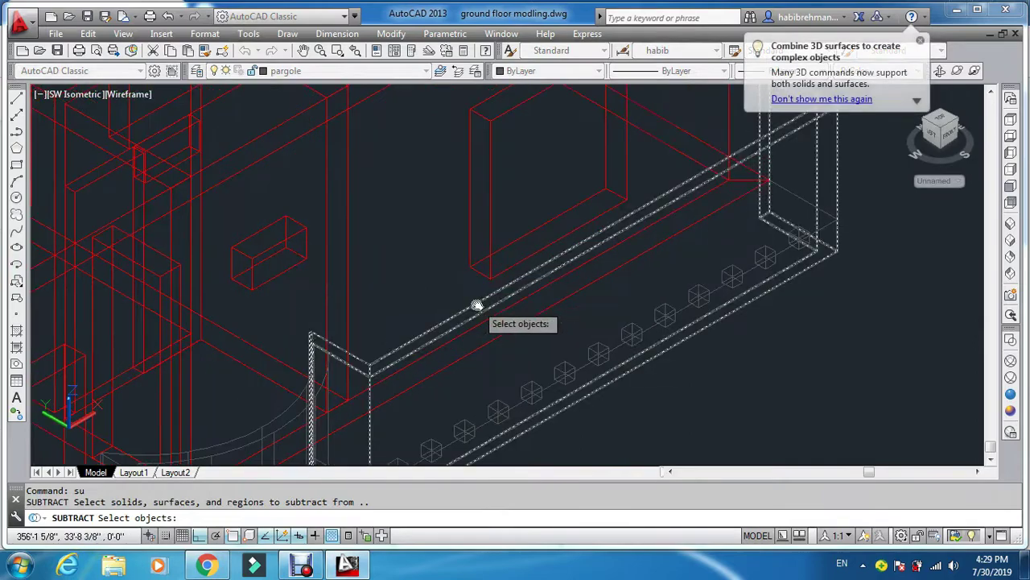
click(472, 305)
scroll(472, 305, down, 4)
scroll(451, 381, up, 5)
key(Return)
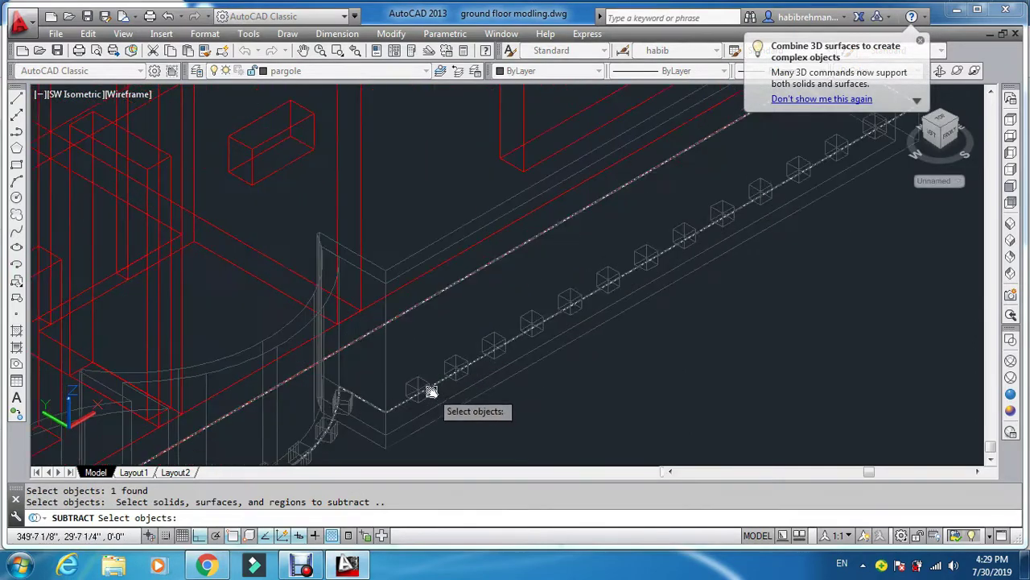
click(418, 388)
click(456, 366)
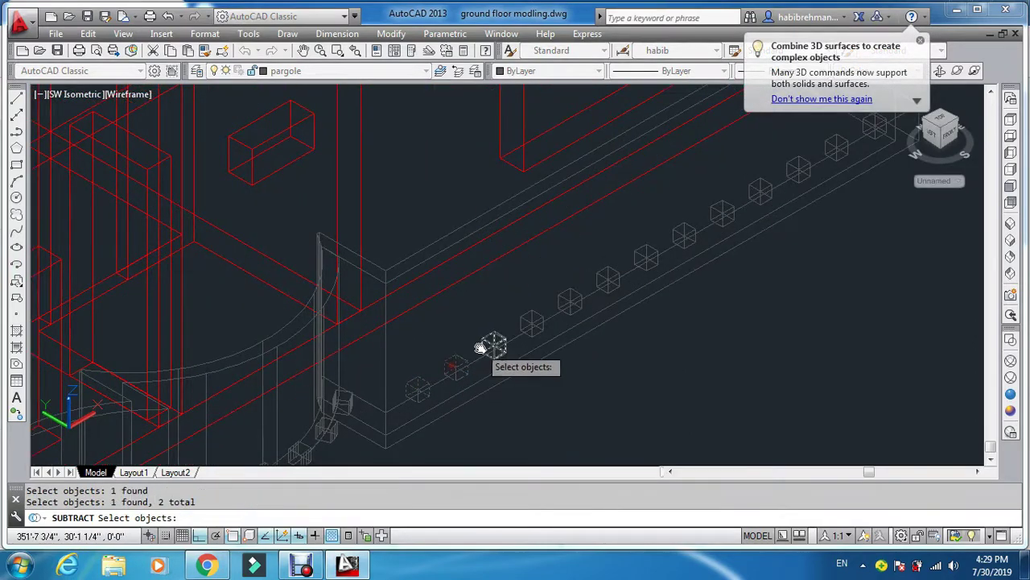
click(489, 344)
click(531, 323)
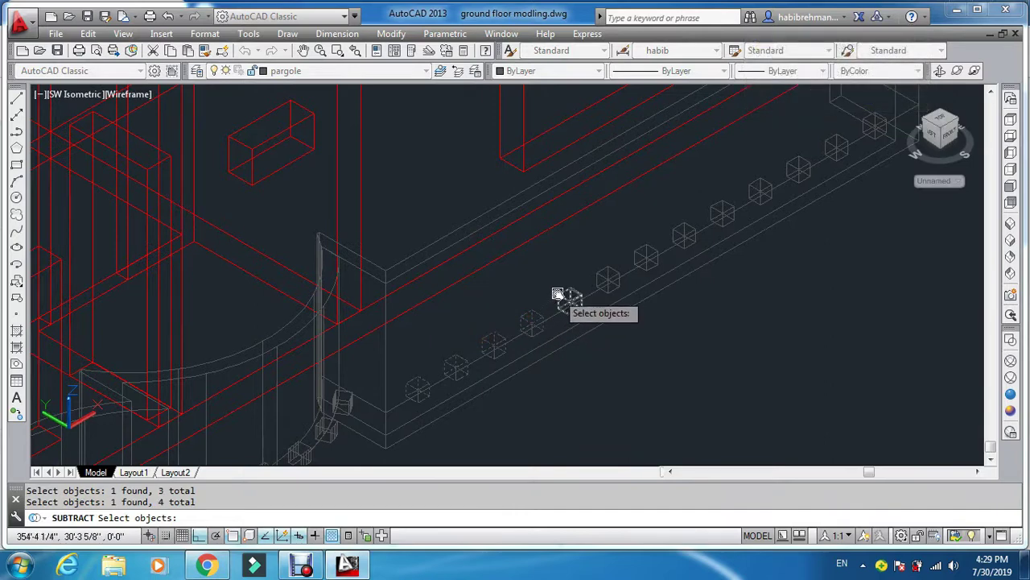
click(570, 300)
click(608, 277)
click(645, 257)
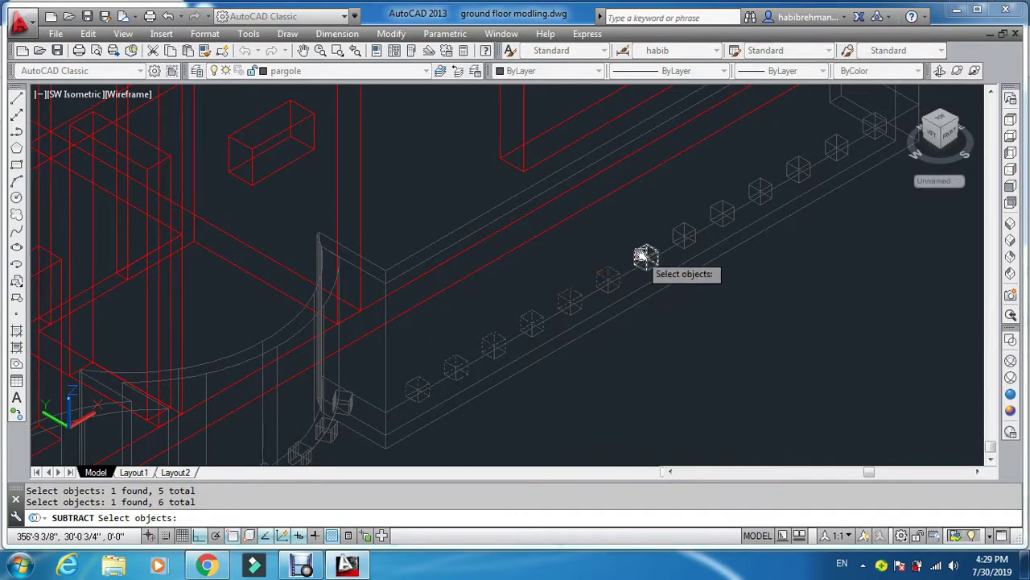
click(683, 234)
click(717, 209)
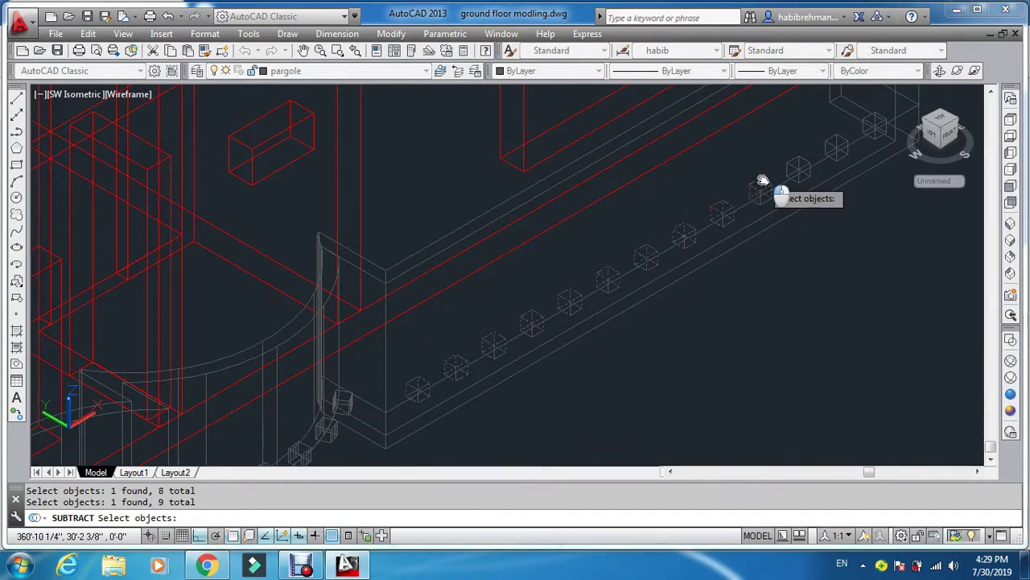
click(761, 187)
click(798, 167)
click(838, 147)
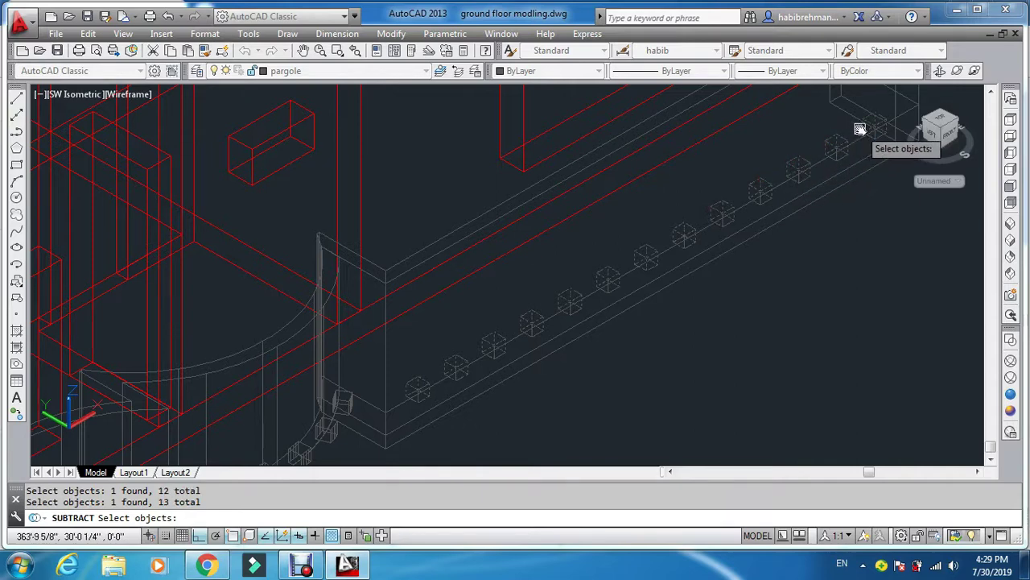
key(Return)
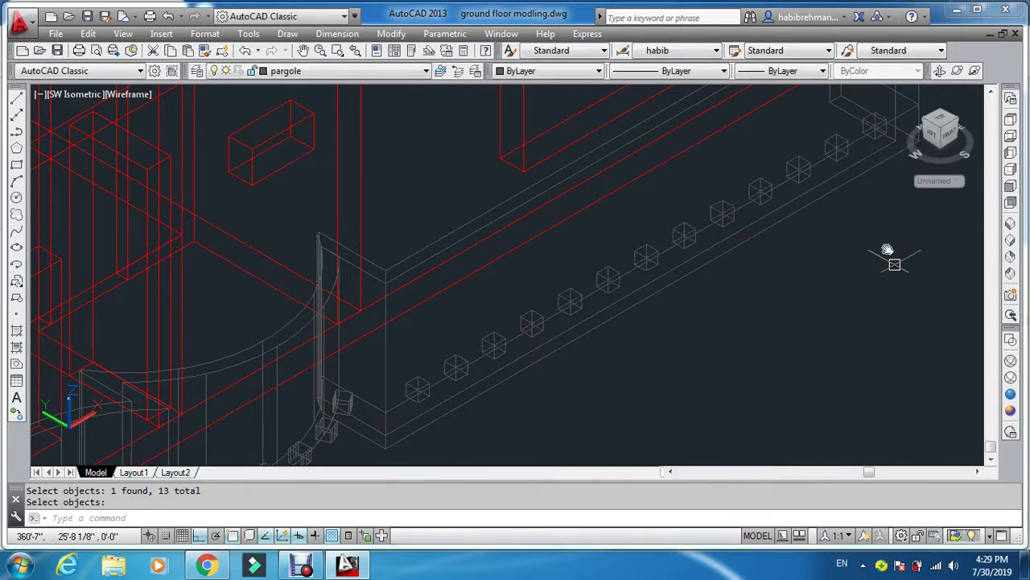
Inspect the openings in both straight pergola walls in the Conceptual visual style, and restore Wireframe
click(1010, 410)
scroll(758, 355, down, 4)
scroll(735, 380, down, 3)
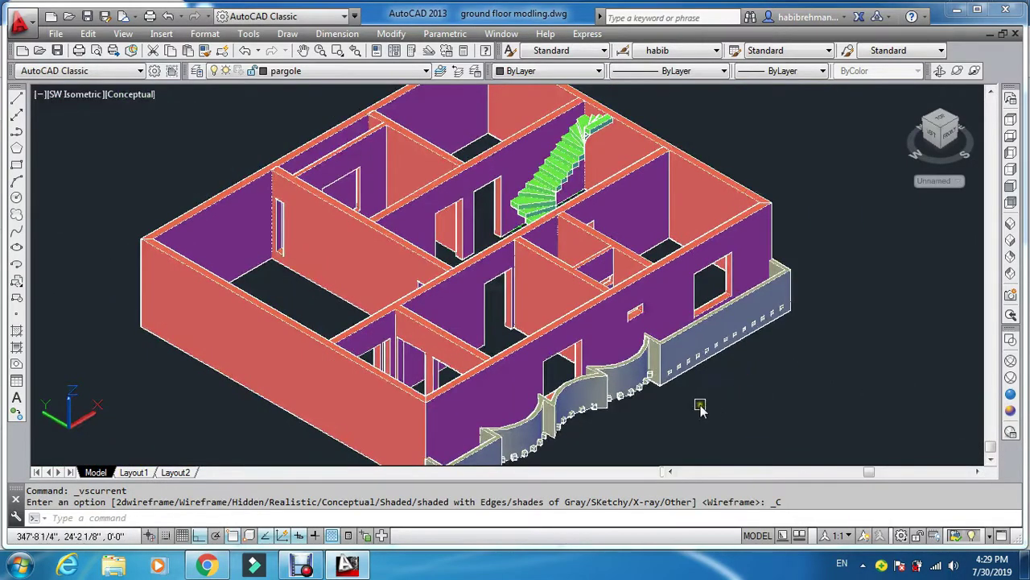
middle_drag(697, 407, 687, 348)
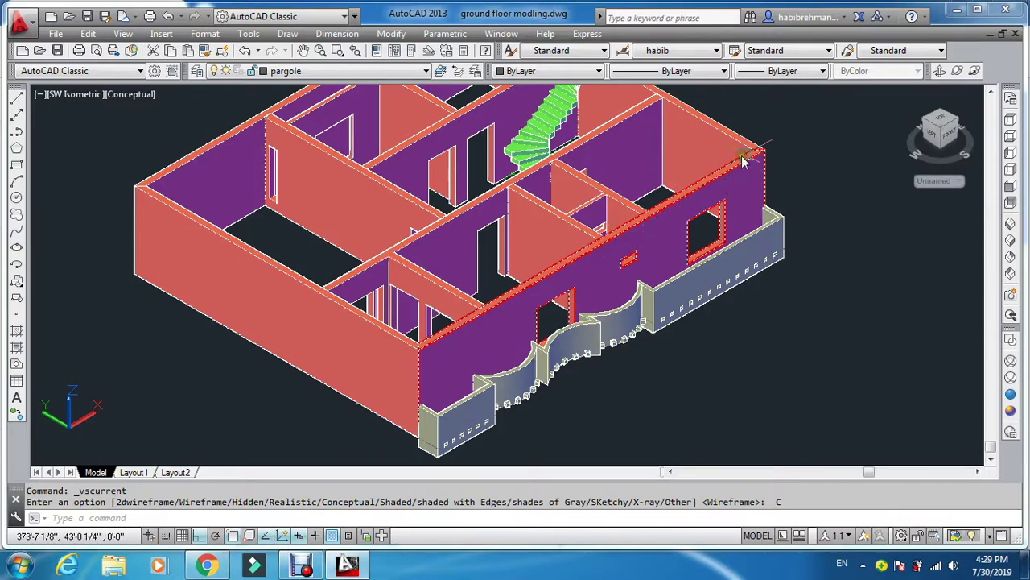
click(1010, 360)
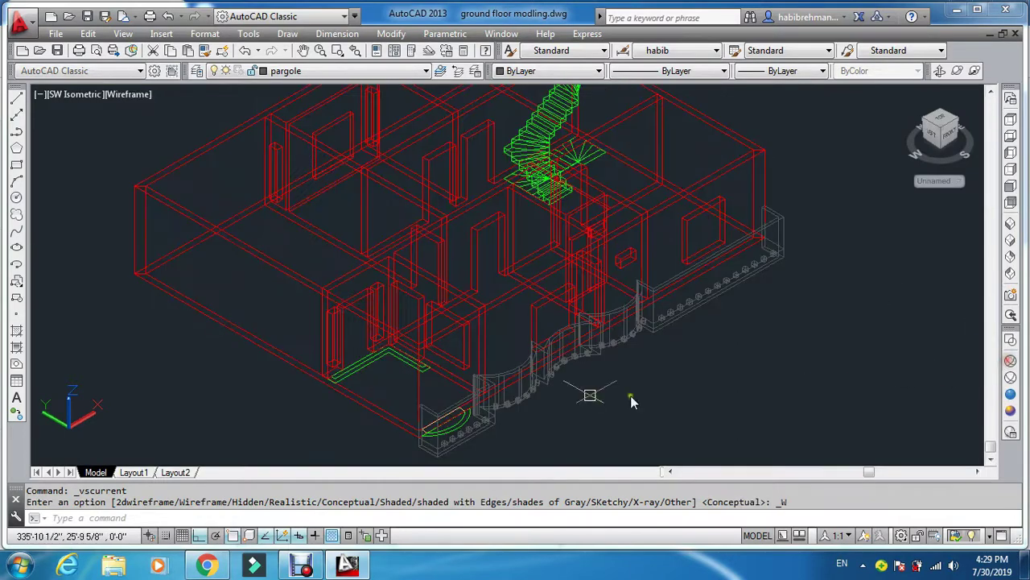
Turn off the wall and window layers so the pergola geometry can be reached
scroll(475, 460, up, 3)
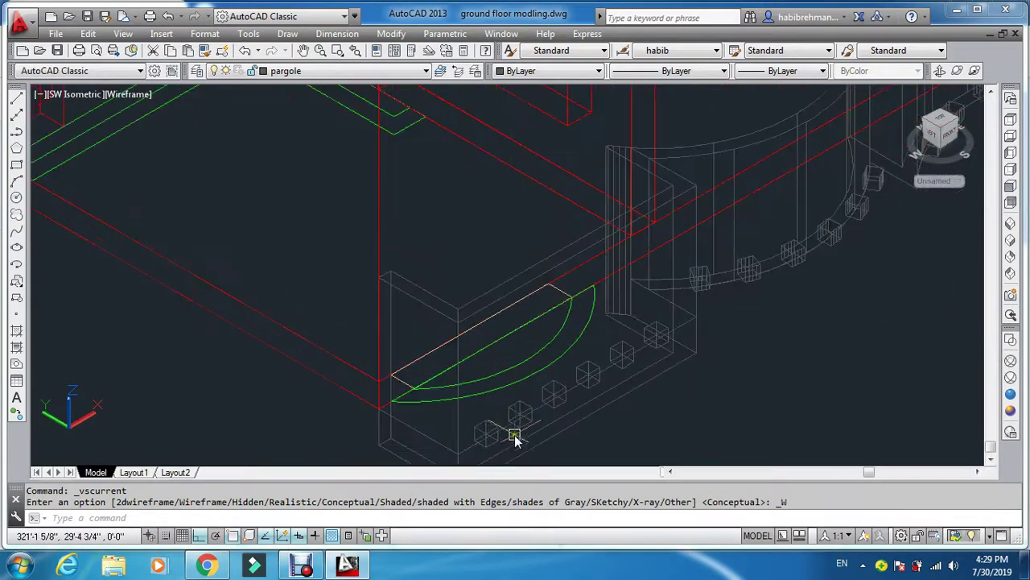
middle_drag(328, 390, 387, 293)
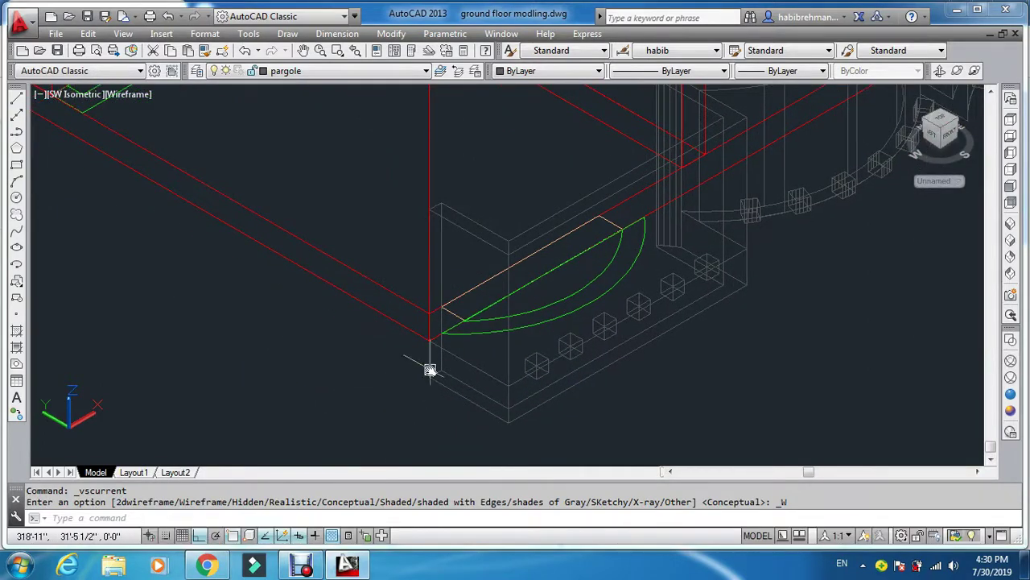
scroll(429, 369, up, 3)
key(Escape)
key(Escape)
text(la)
key(Return)
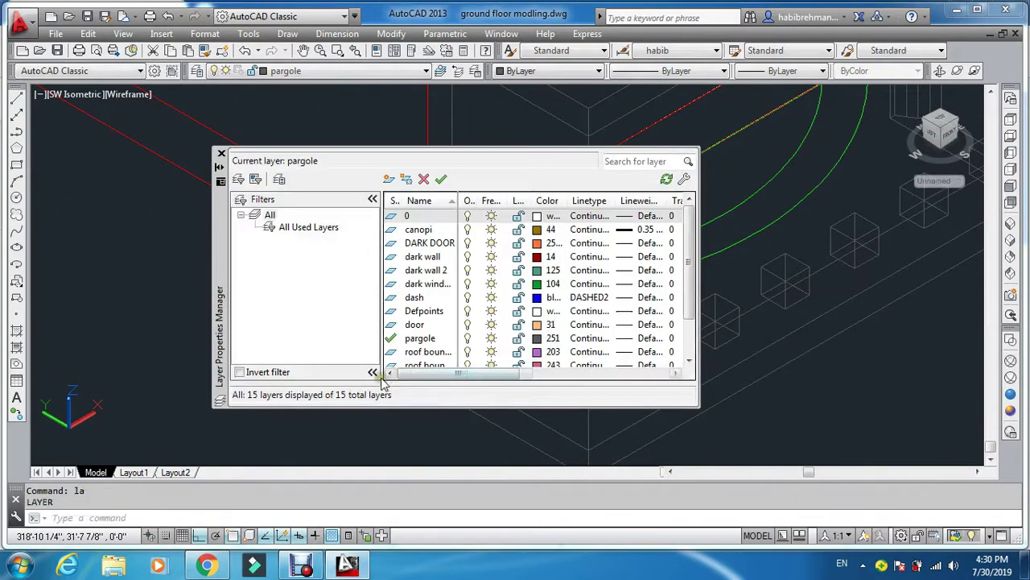
drag(694, 288, 694, 334)
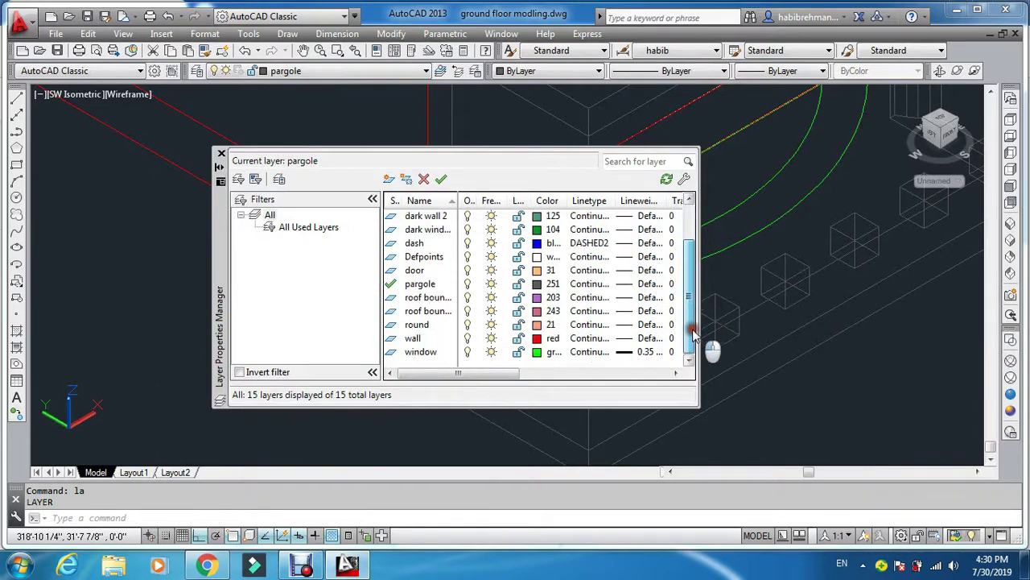
click(468, 339)
click(467, 351)
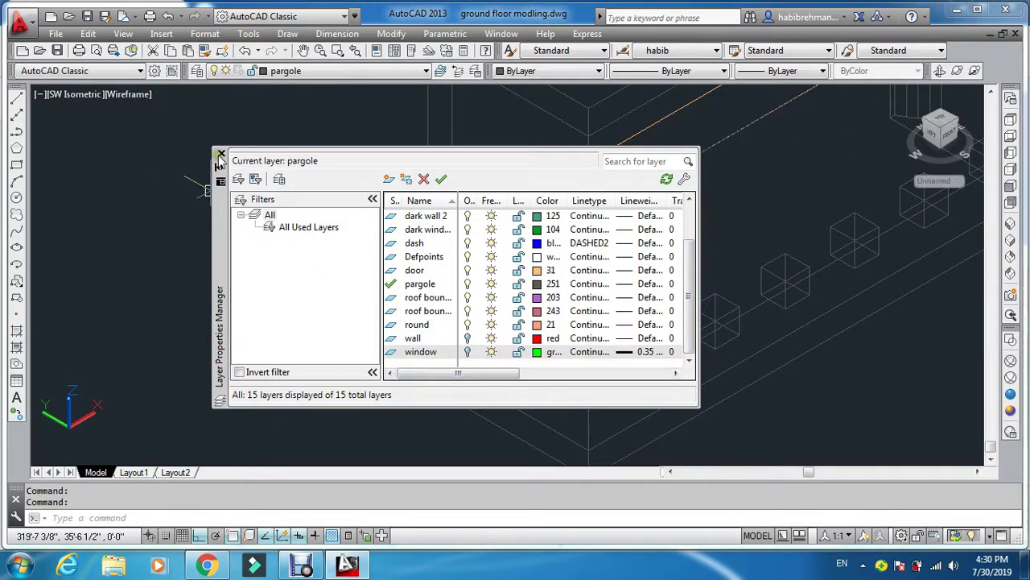
click(220, 154)
key(Escape)
key(Escape)
scroll(354, 258, down, 5)
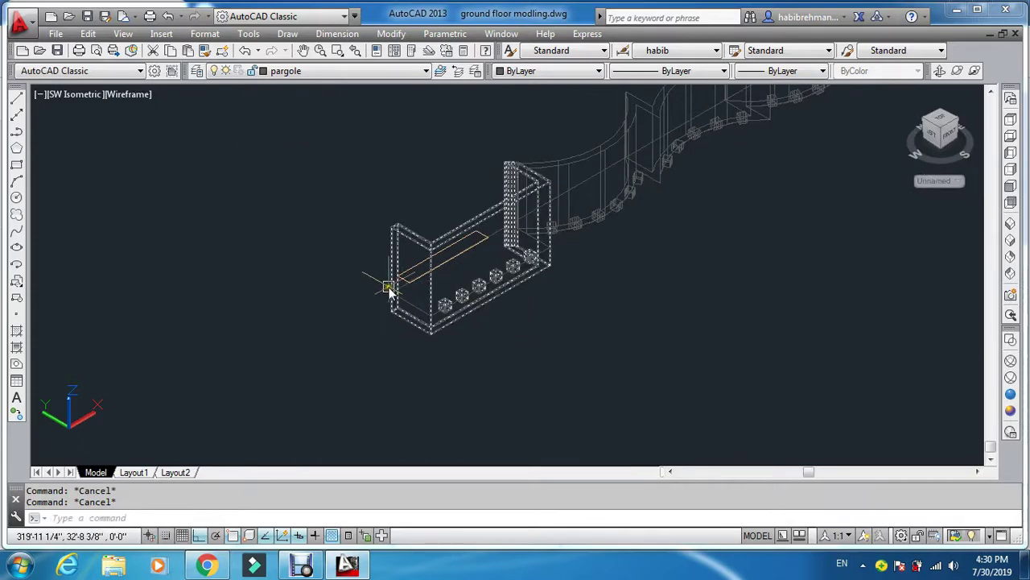
Turn off the door layer to leave the pergola's closed base outline unobstructed at the near end
text(la)
key(Return)
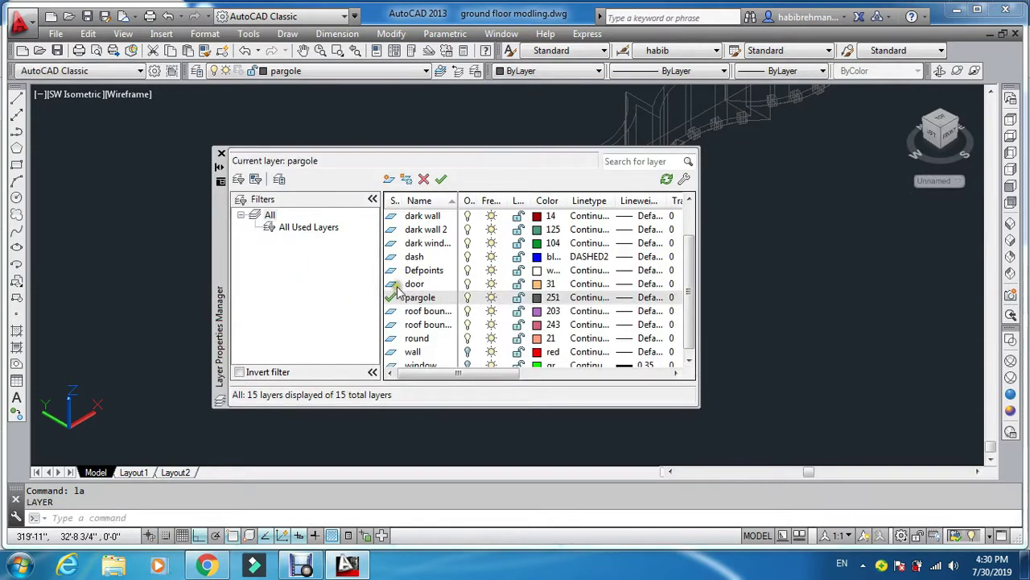
click(467, 284)
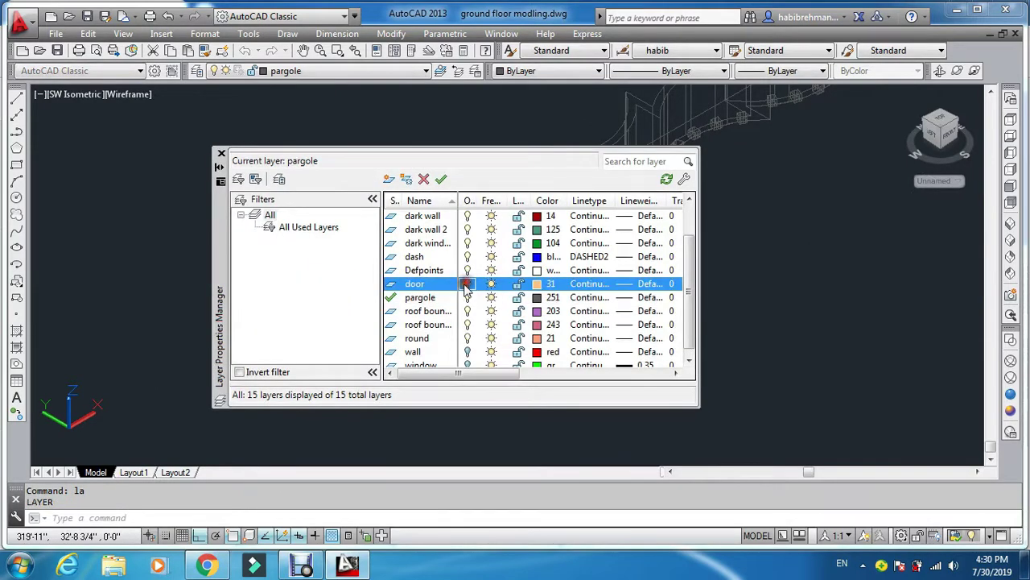
click(220, 153)
key(Escape)
key(Escape)
scroll(395, 287, down, 3)
scroll(400, 286, up, 3)
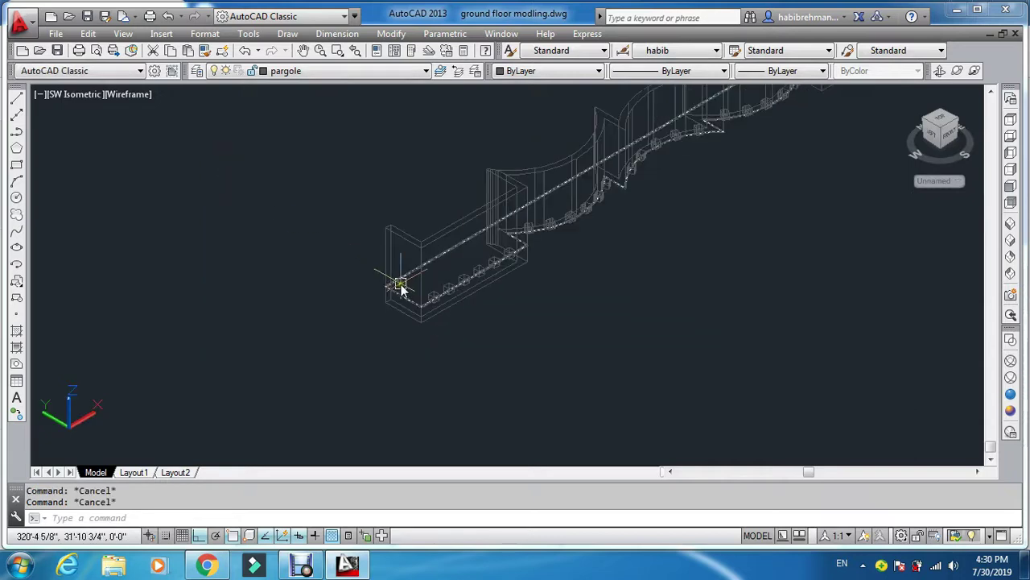
Extrude the closed outline running inside the whole length of the pergola walls to a height of 1"
text(ext)
key(Return)
scroll(400, 283, up, 4)
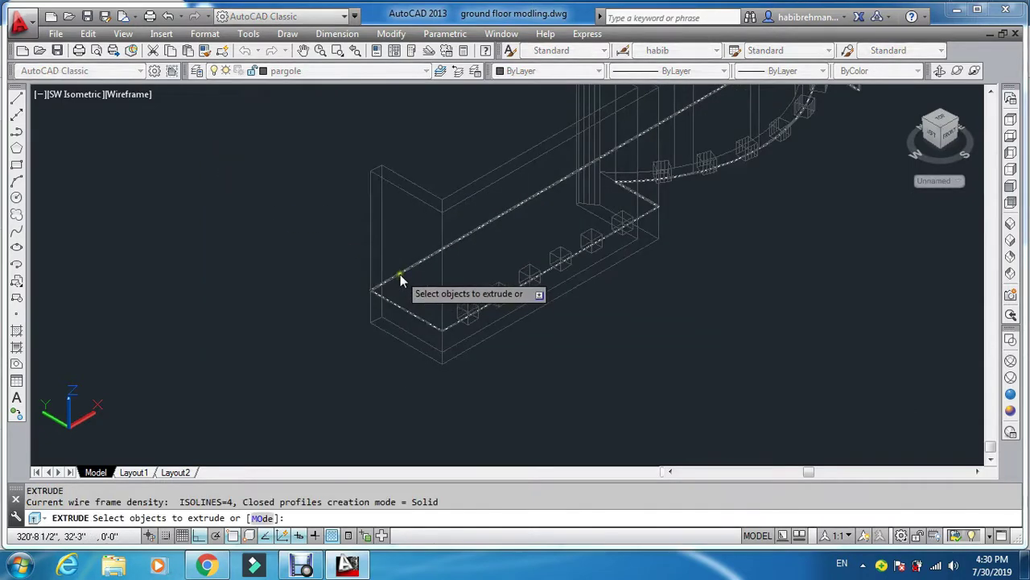
click(400, 275)
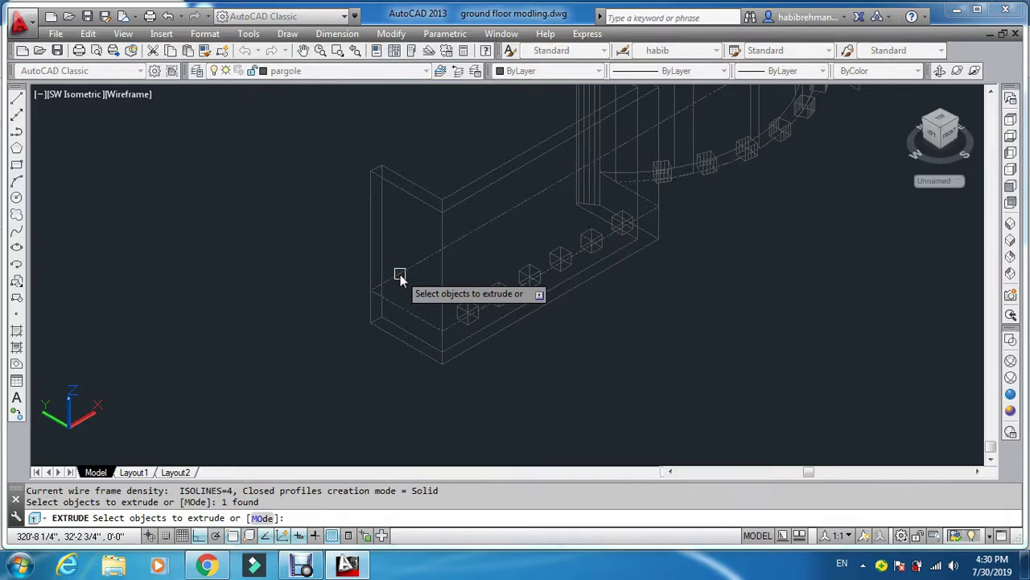
key(Return)
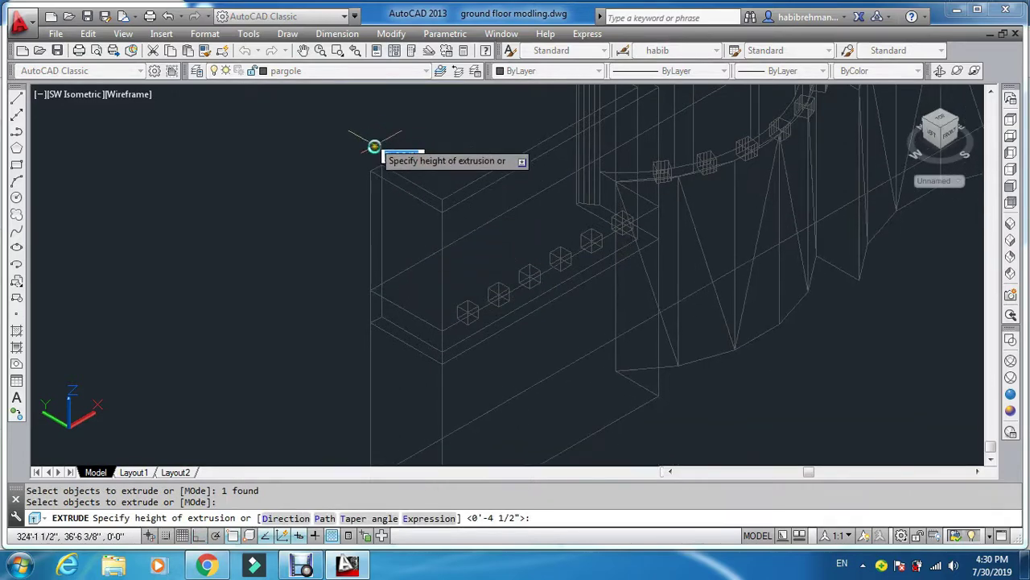
scroll(376, 177, down, 5)
scroll(375, 208, down, 5)
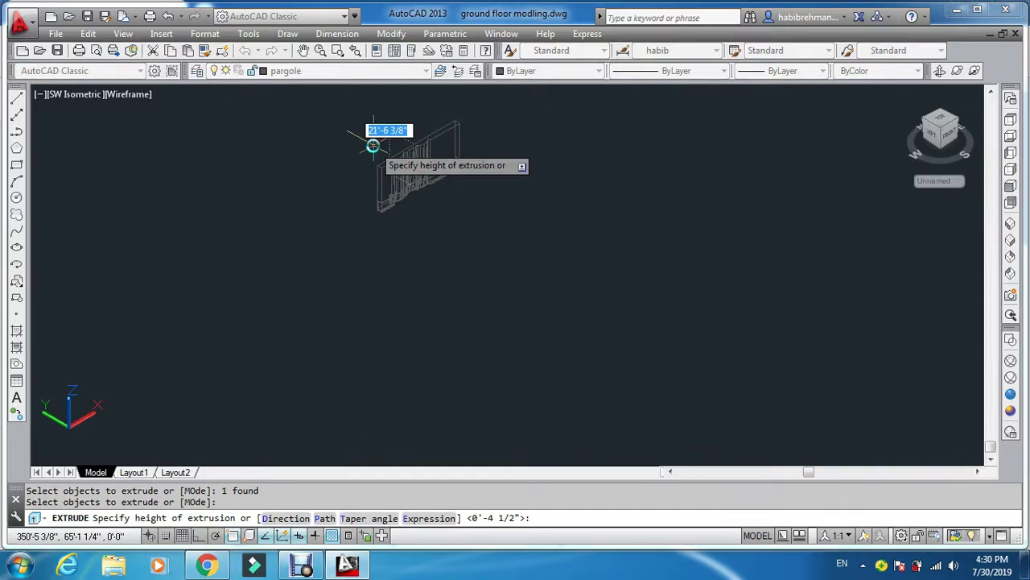
key(Return)
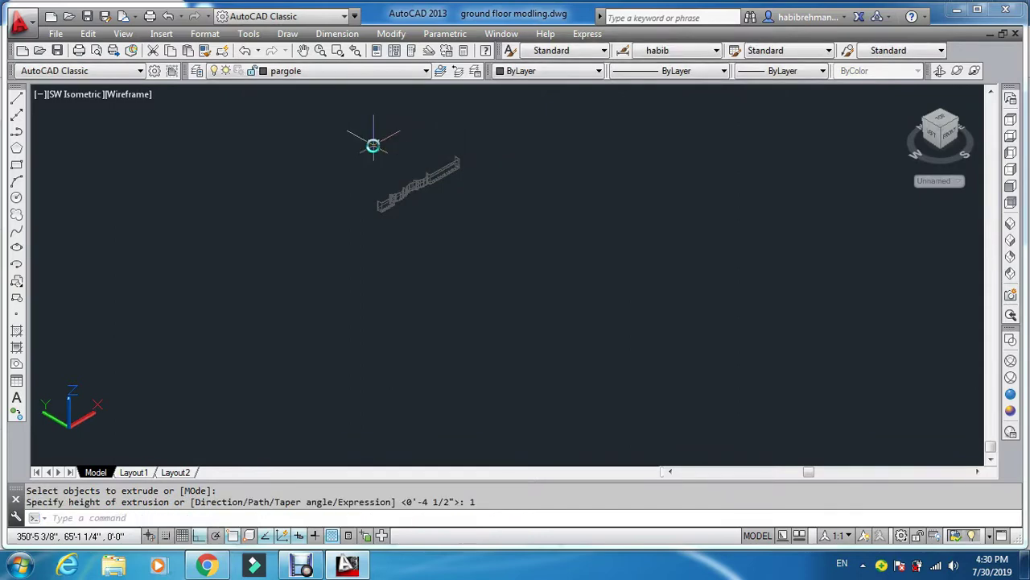
scroll(374, 202, up, 8)
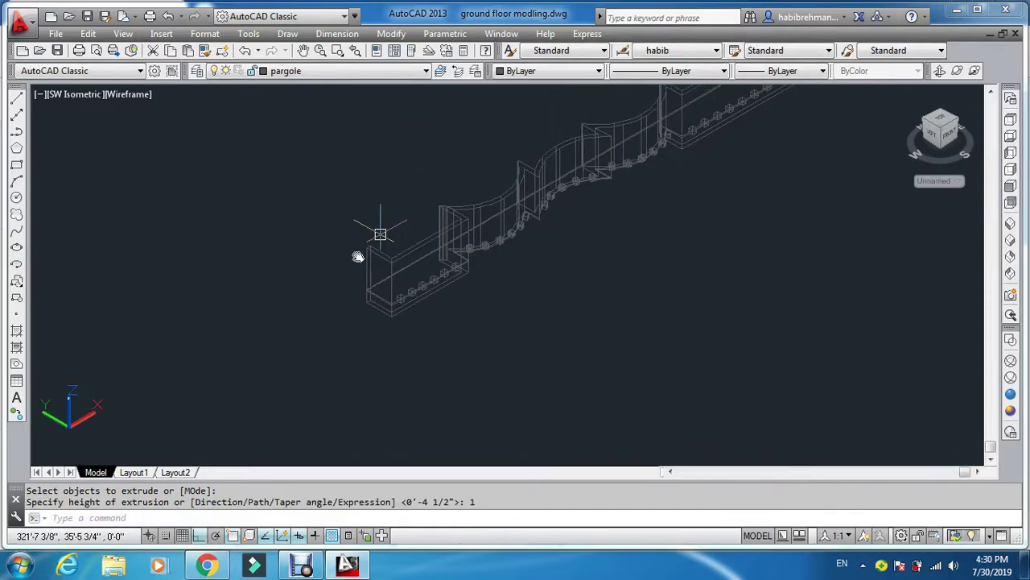
scroll(326, 326, down, 3)
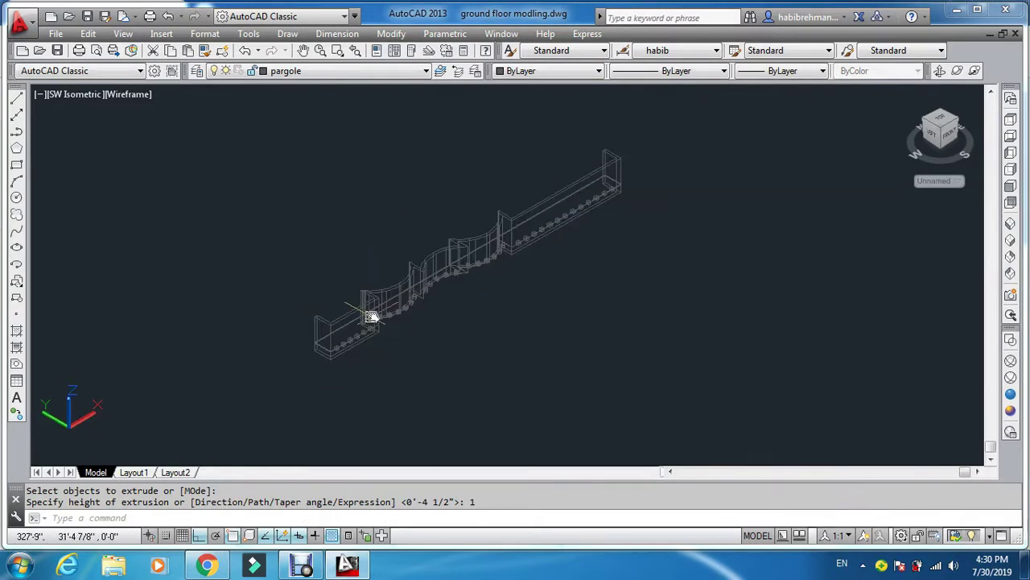
Turn the door, window and wall layers back on
key(Escape)
key(Escape)
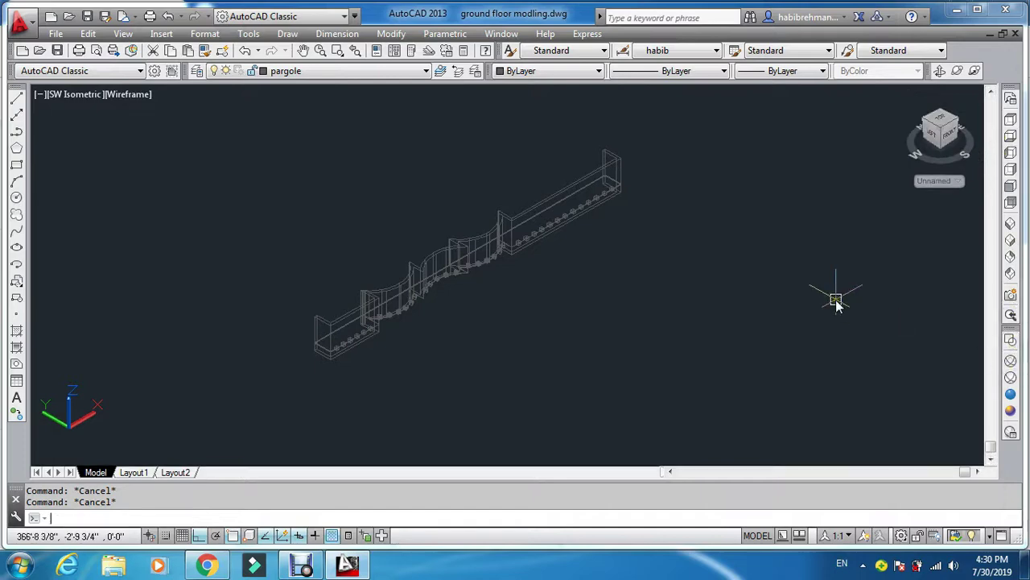
text(la)
key(Return)
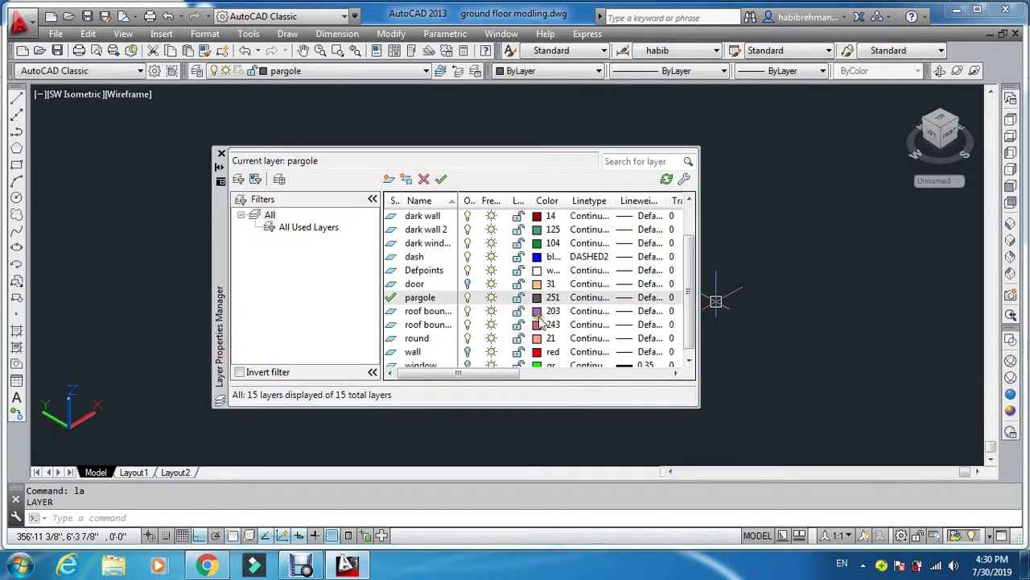
click(467, 284)
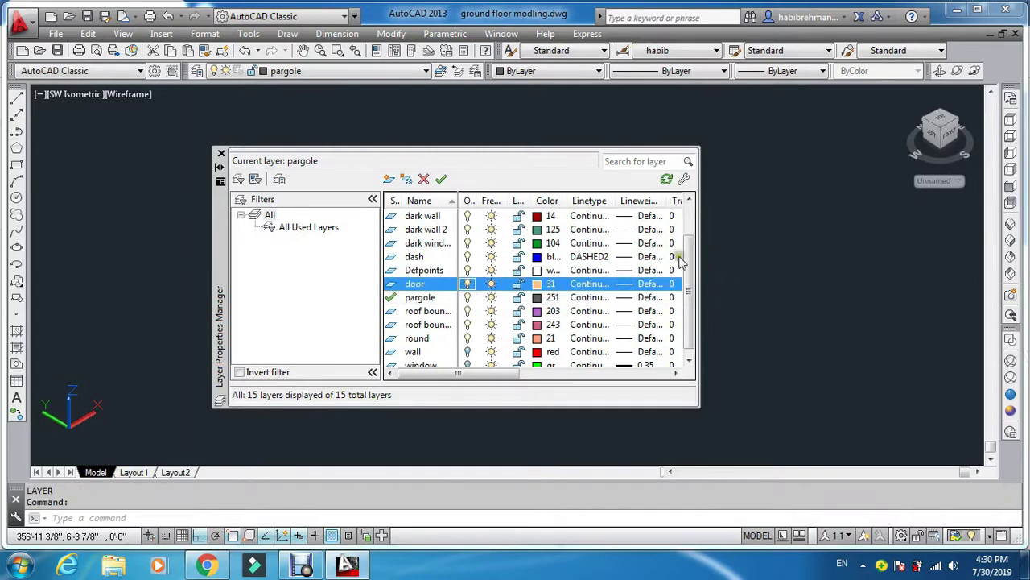
scroll(690, 306, down, 1)
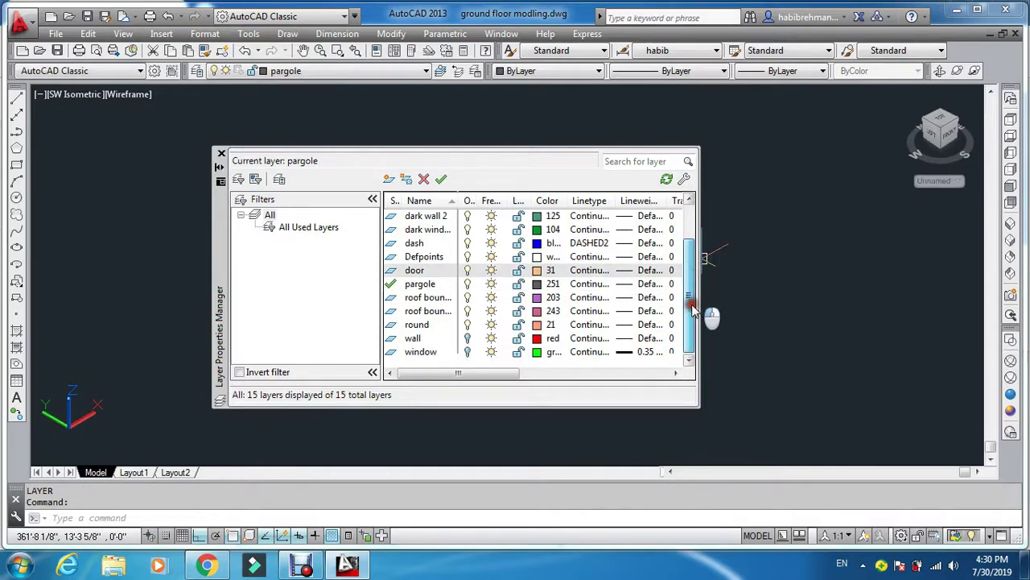
click(467, 352)
click(467, 338)
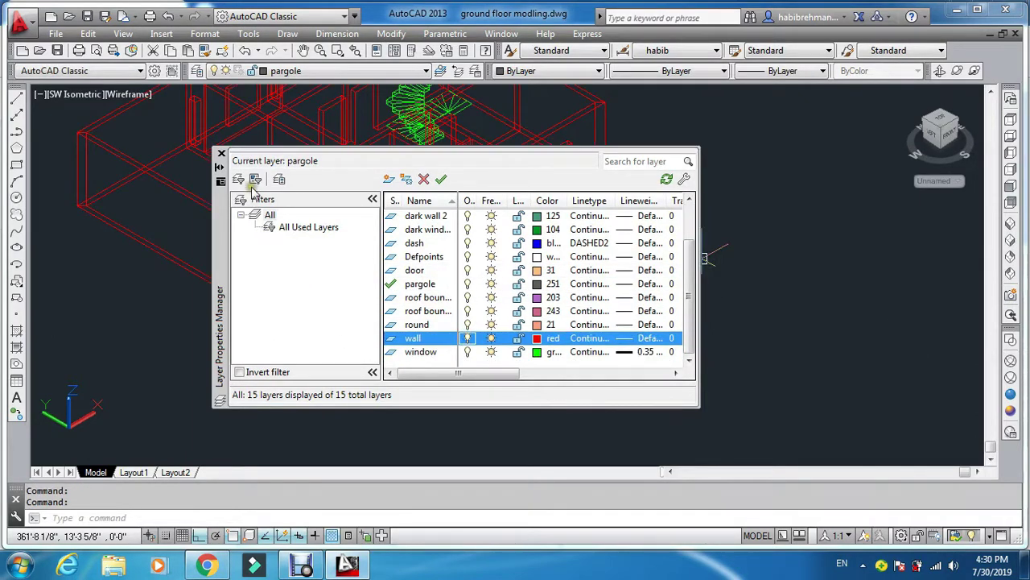
click(222, 153)
key(Escape)
key(Escape)
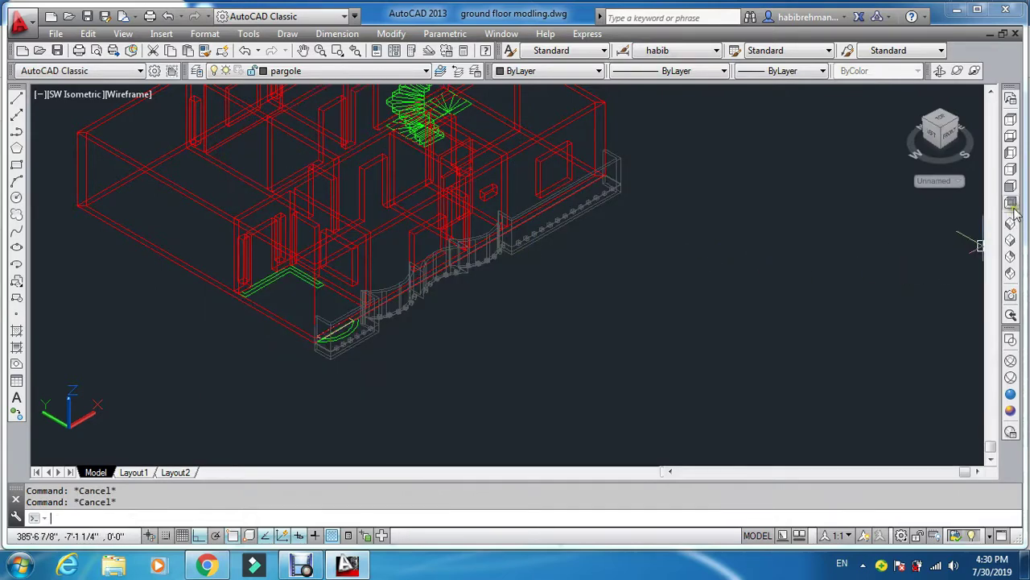
Switch to the left side view of the model and undo the last move of the pergola
click(1011, 187)
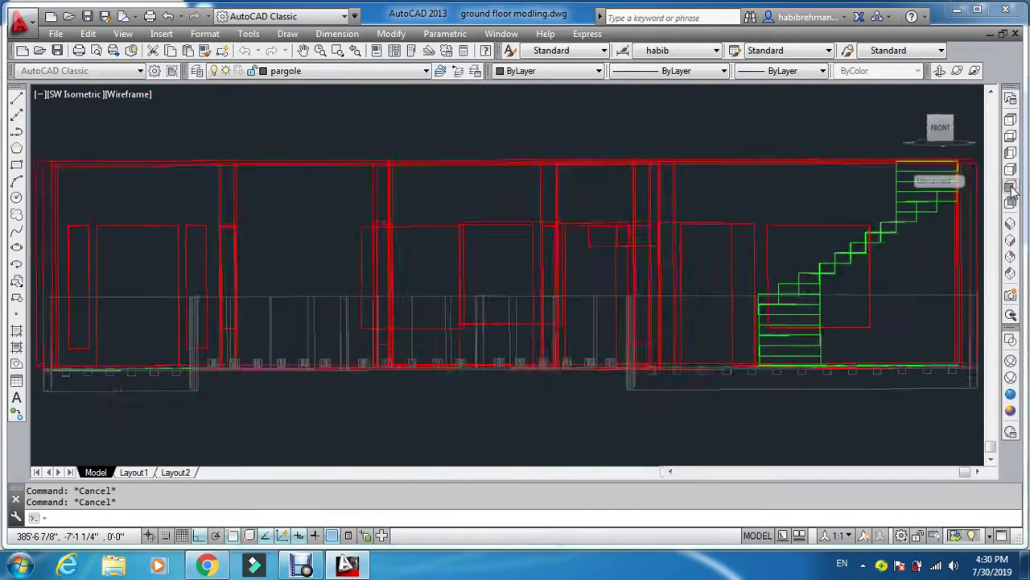
click(1011, 153)
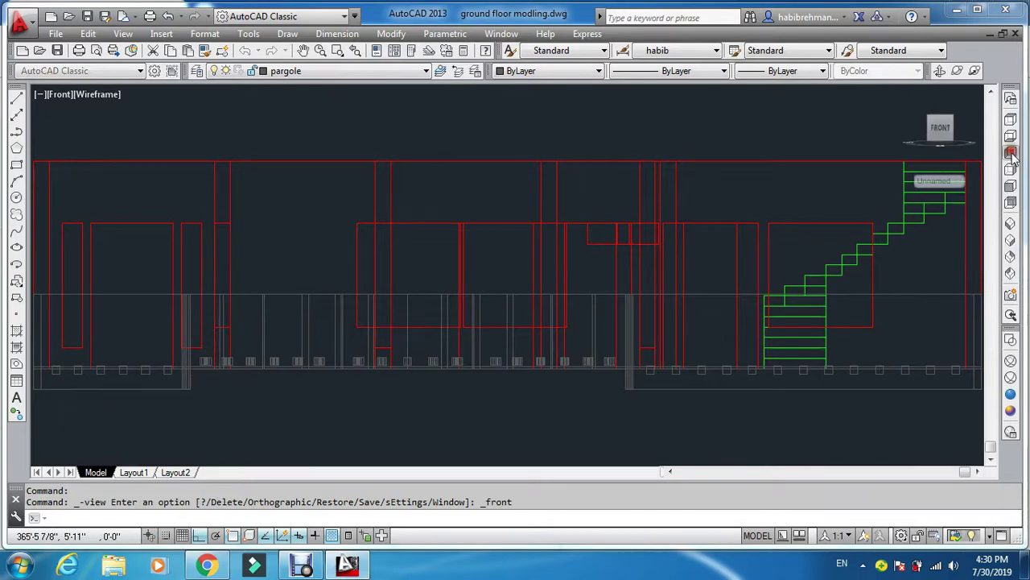
key(ctrl+z)
key(ctrl+z)
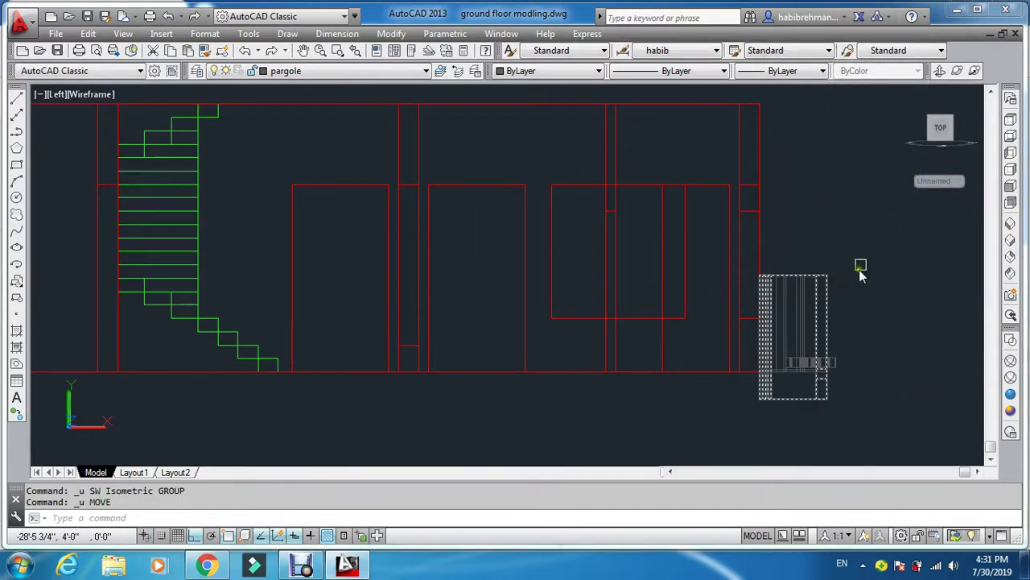
click(865, 244)
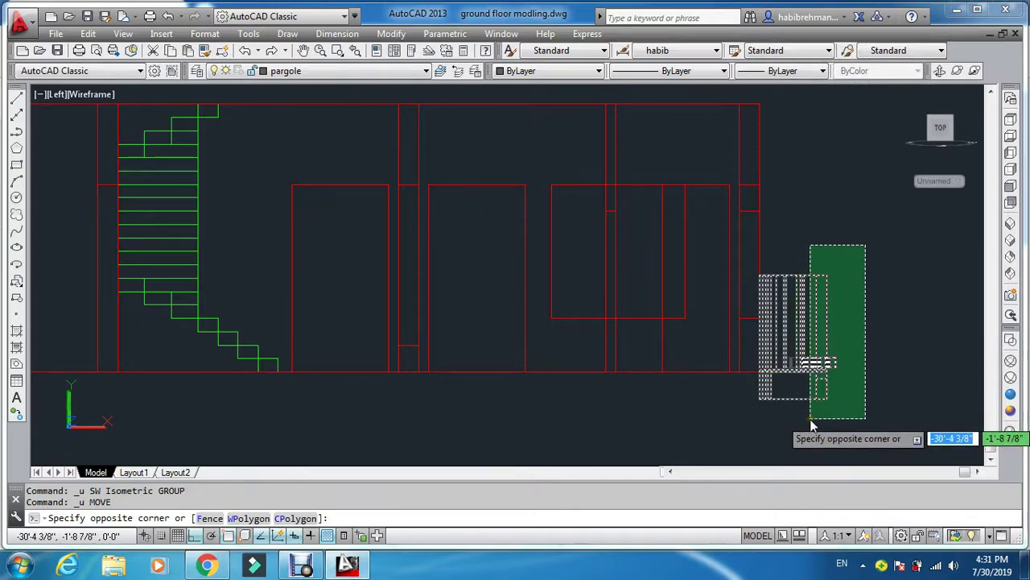
key(Escape)
Turn off the window layer to hide the staircase and other green geometry
text(la)
key(Return)
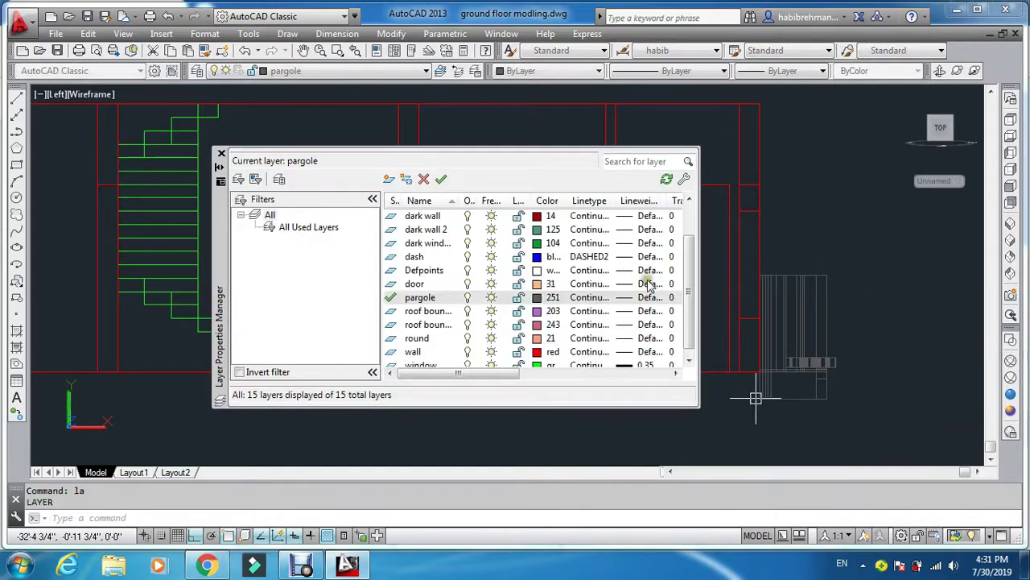
click(690, 360)
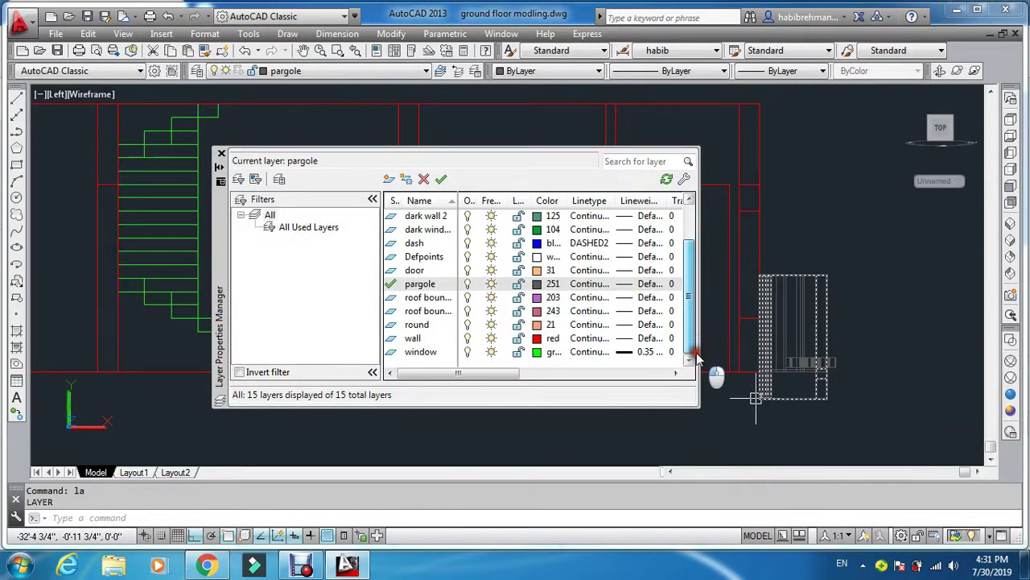
click(467, 353)
click(221, 154)
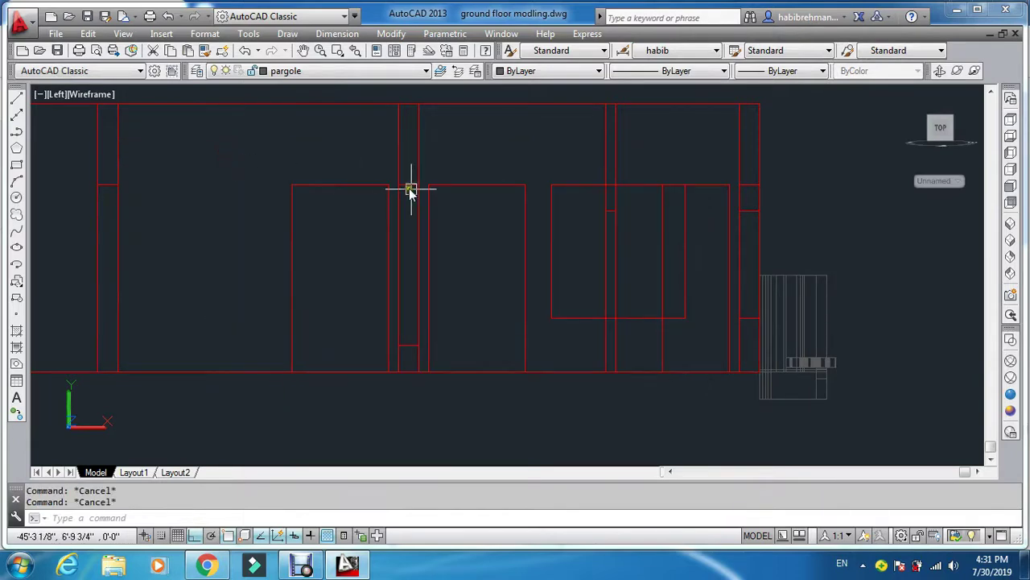
Move all the pergola objects vertically upward by 10', using the point level with the wall base on the pergola's outer edge as base point
text(m)
key(Return)
click(865, 246)
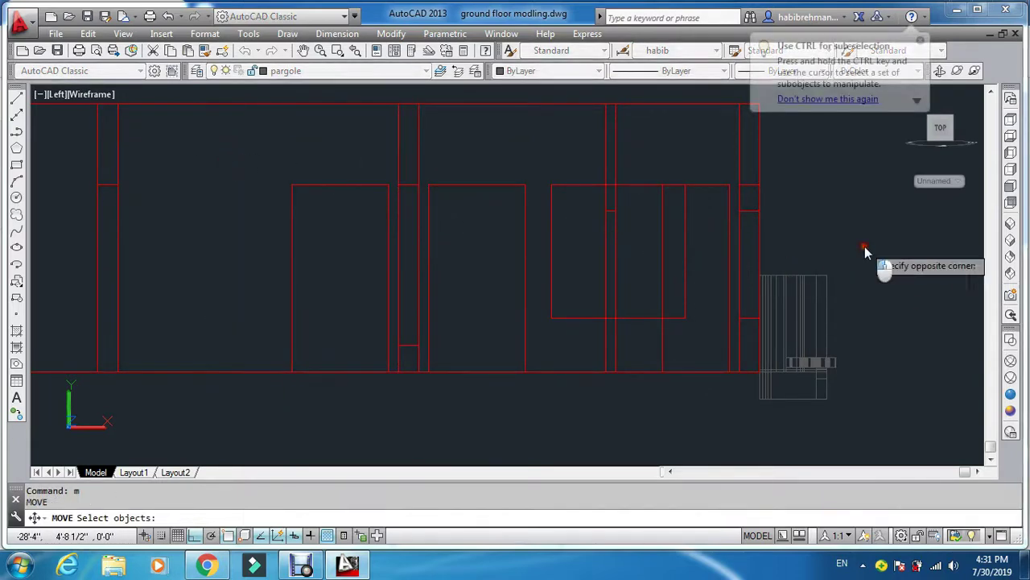
click(787, 421)
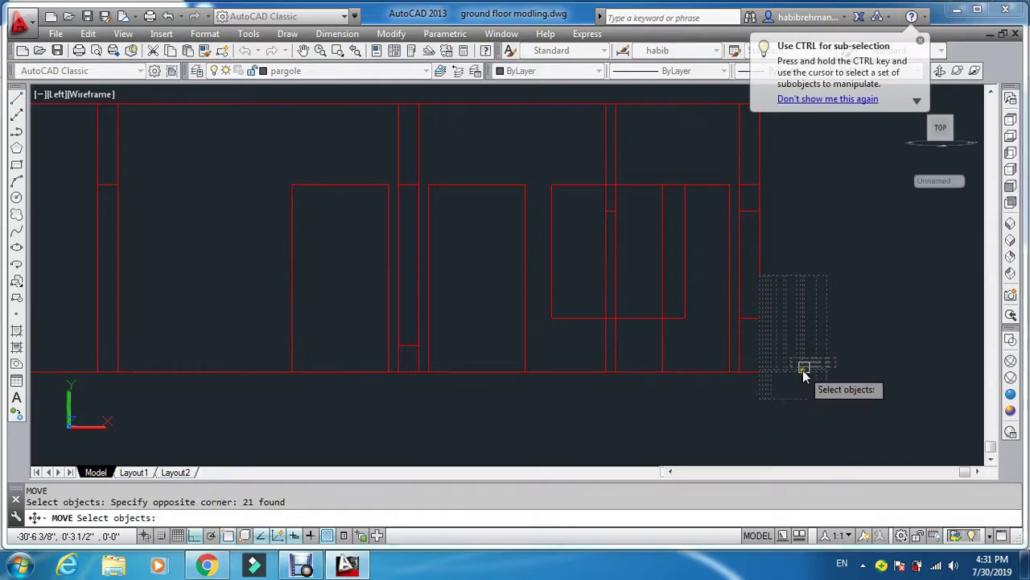
key(Return)
scroll(757, 381, up, 2)
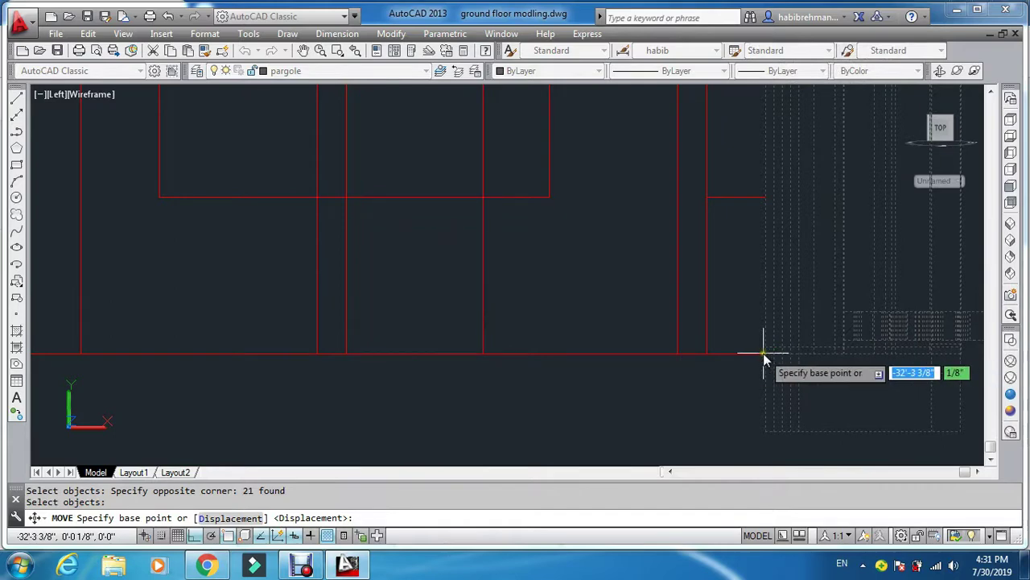
scroll(765, 352, down, 2)
scroll(841, 345, up, 3)
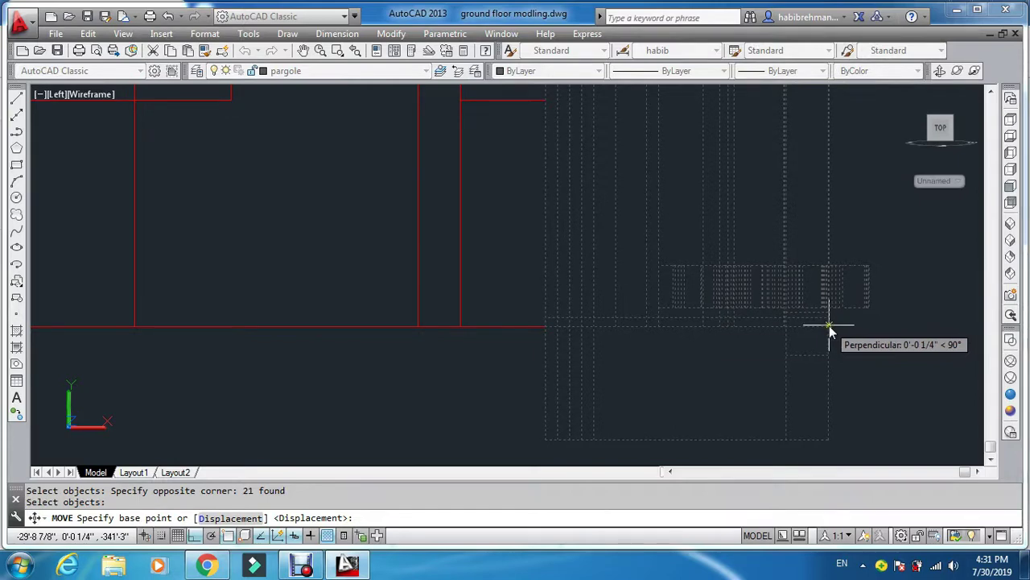
click(830, 326)
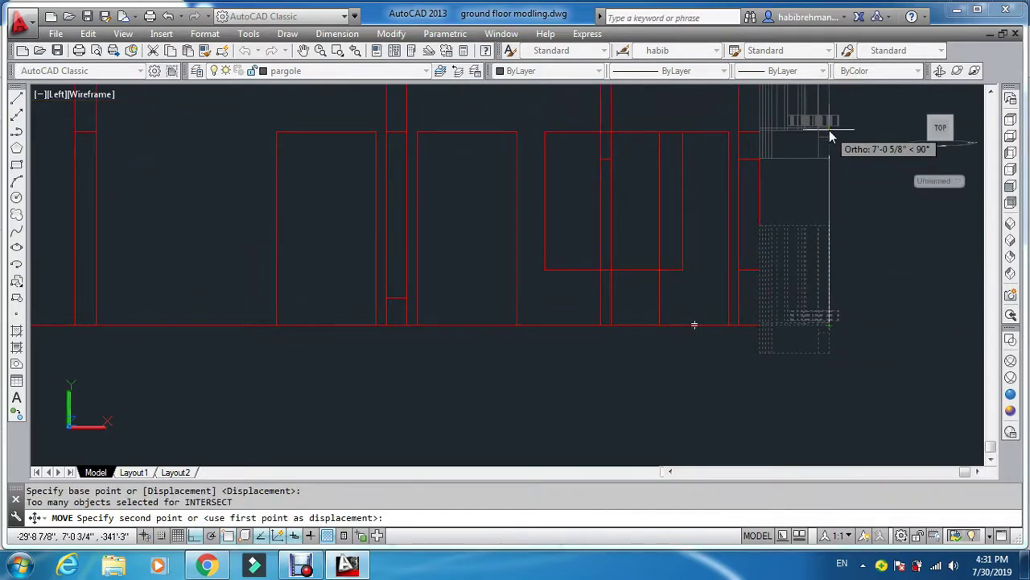
text(10)
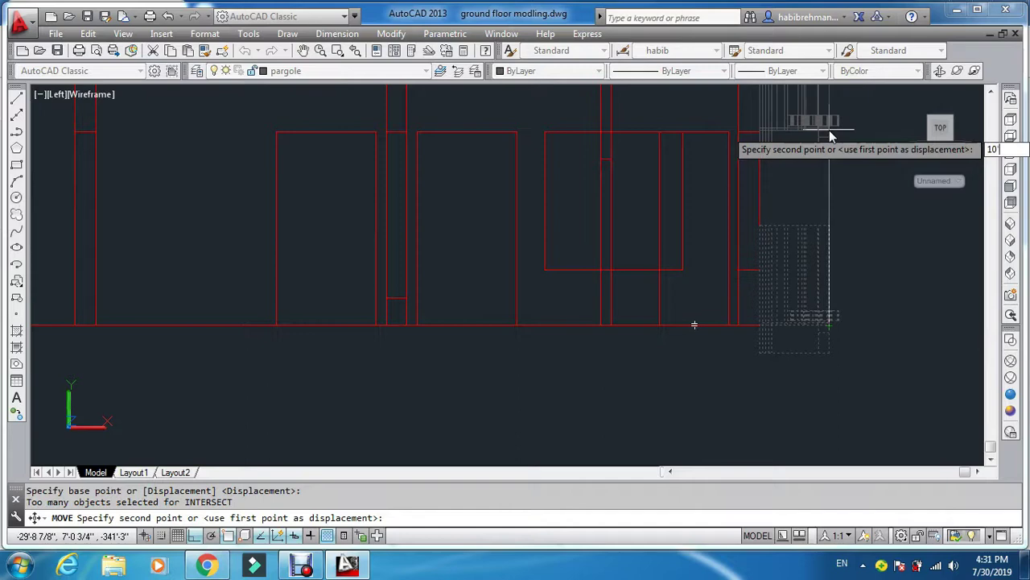
key(Return)
scroll(827, 135, down, 5)
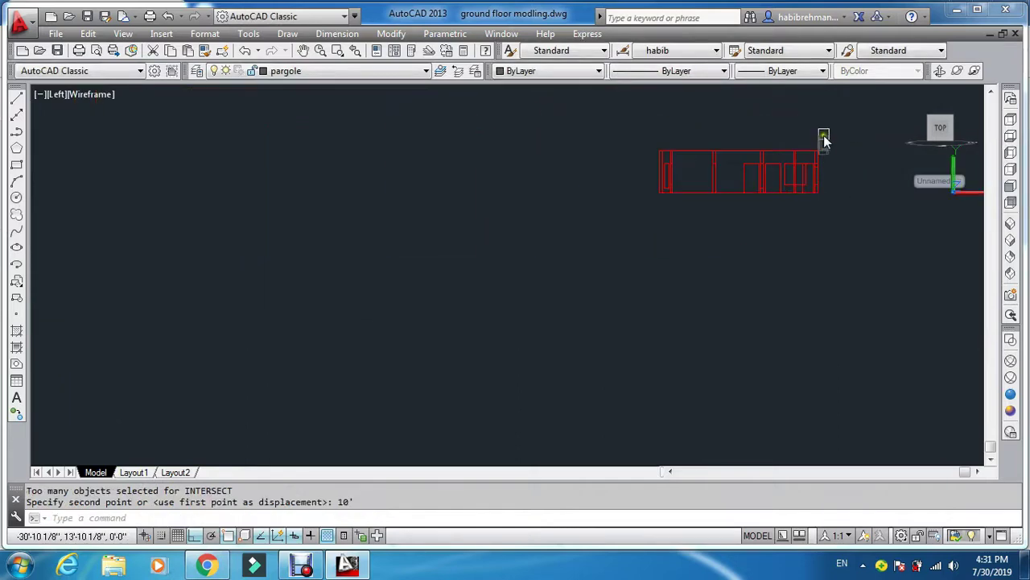
scroll(829, 153, up, 4)
key(Escape)
key(Escape)
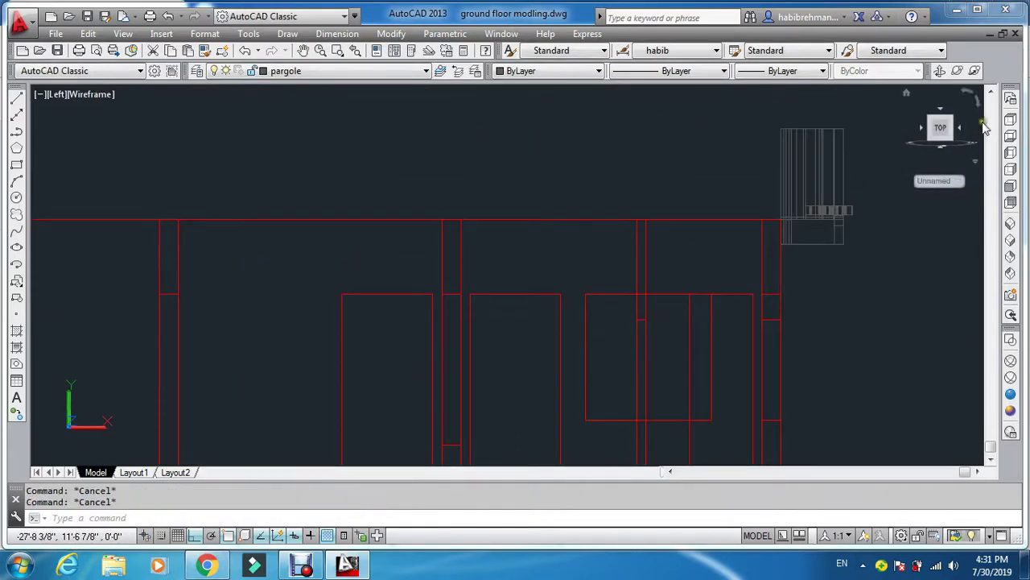
Show the model in the SW Isometric view with the Conceptual visual style to inspect the raised pergola
click(1011, 222)
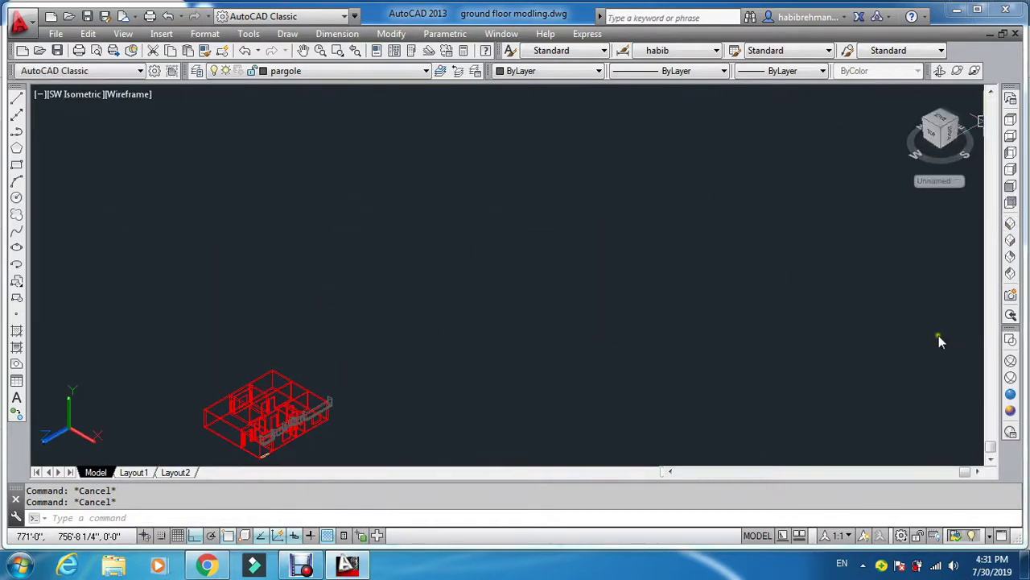
click(1011, 410)
scroll(464, 414, down, 3)
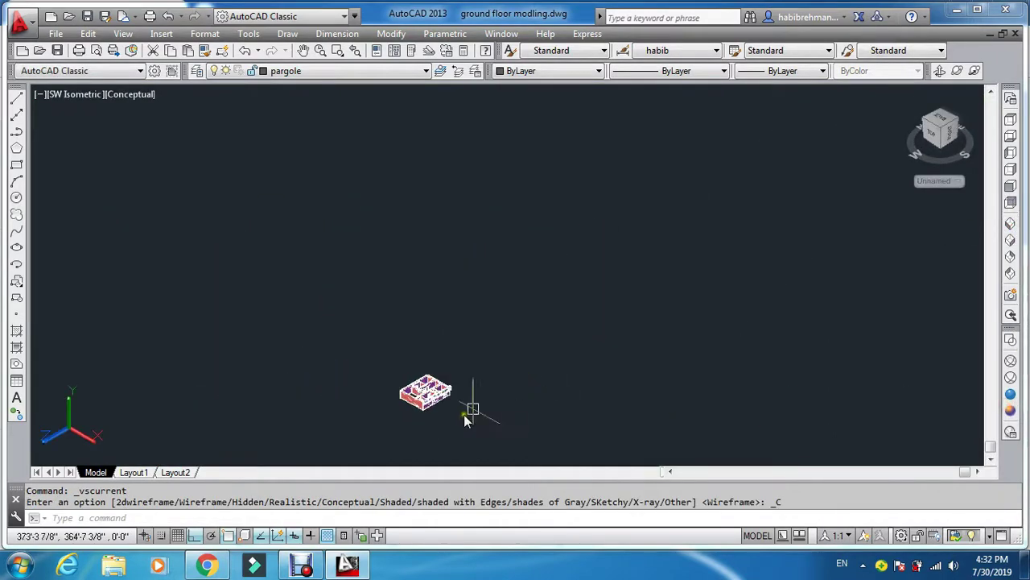
scroll(418, 419, up, 4)
scroll(356, 345, up, 5)
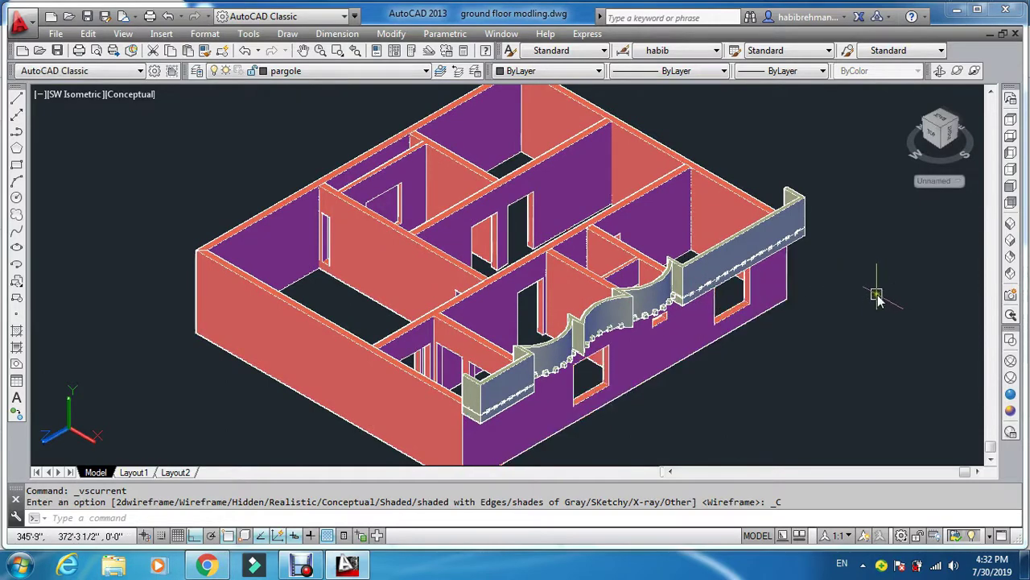
Turn the window layer back on
key(Escape)
text(la)
key(Return)
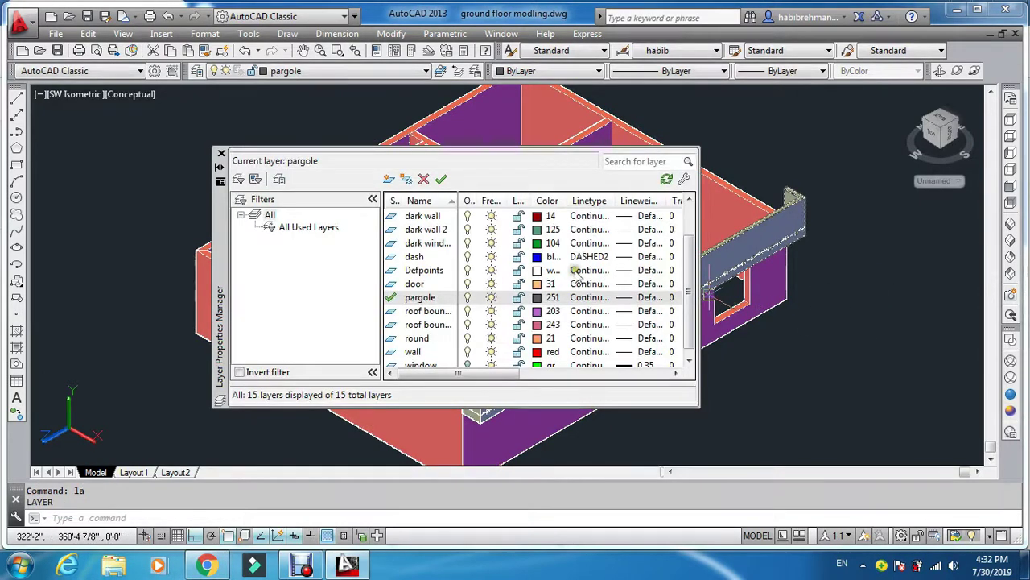
drag(690, 293, 692, 333)
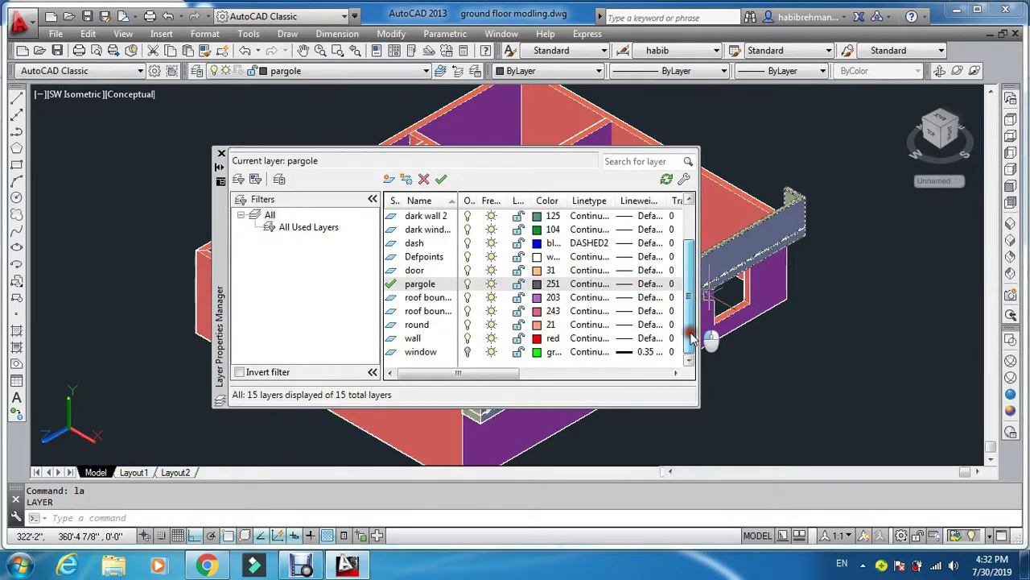
click(467, 352)
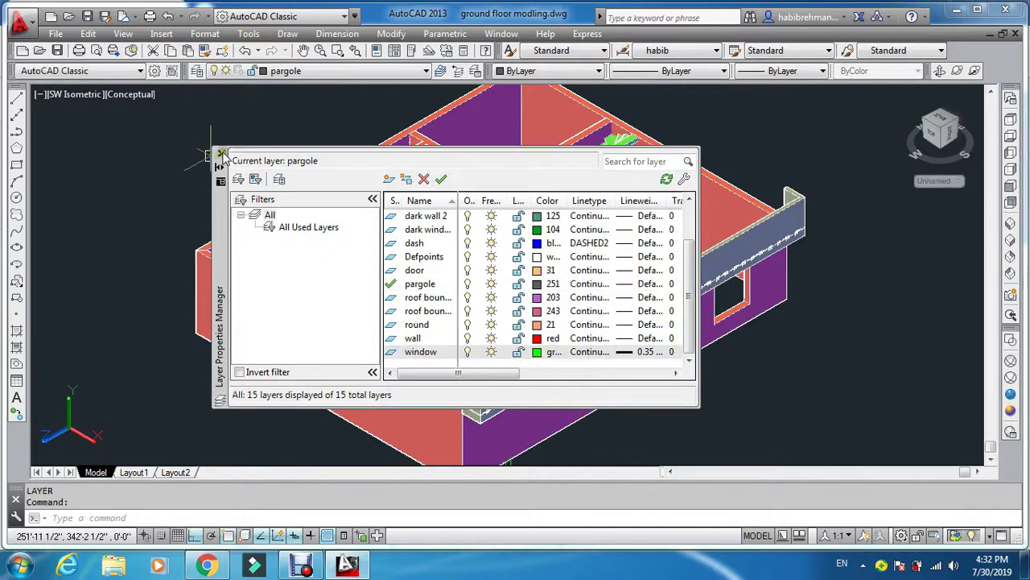
click(223, 155)
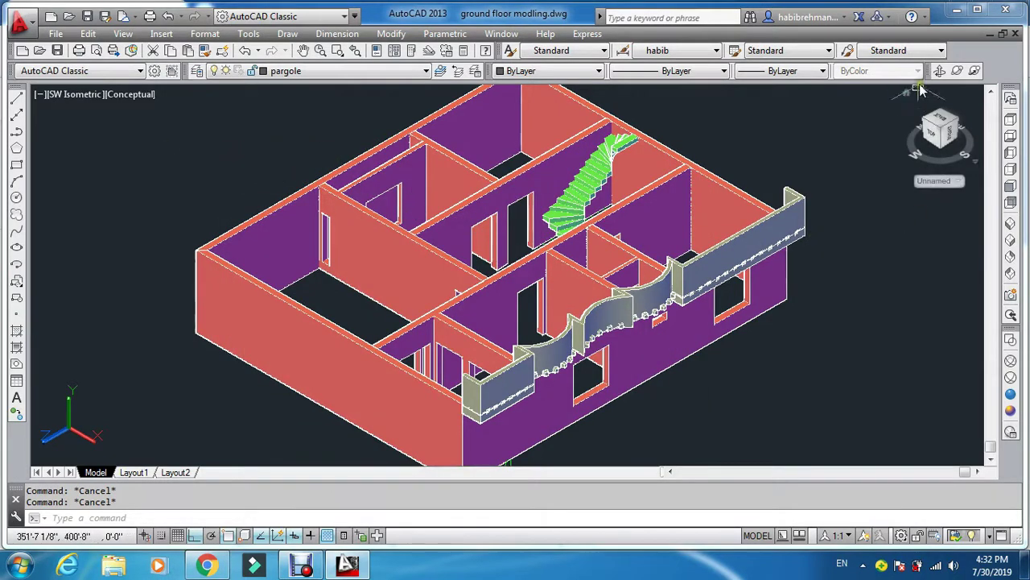
Orbit the shaded model to examine the raised pergola along the front wall
click(939, 71)
drag(982, 318, 800, 327)
key(Escape)
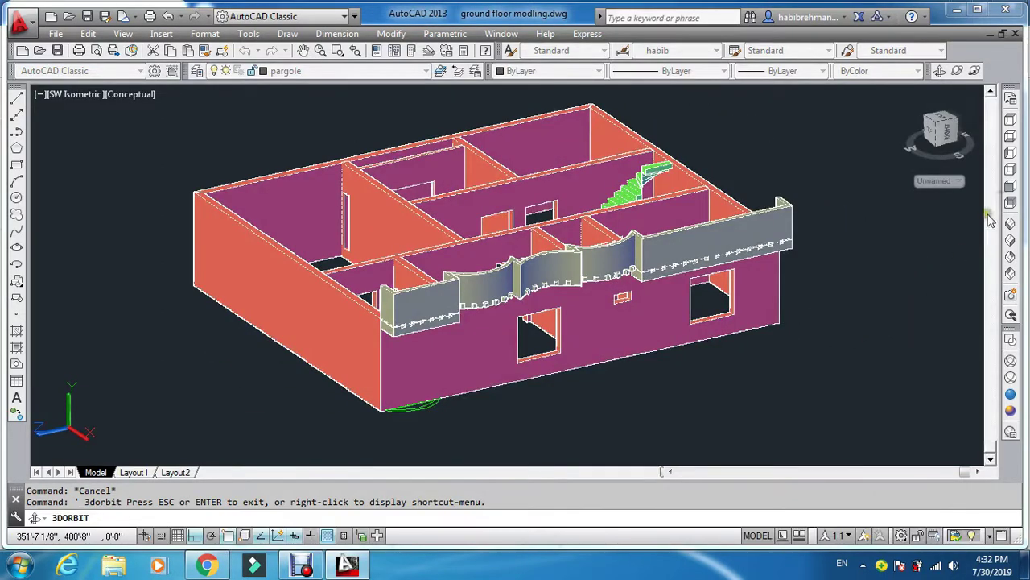
Switch to the front view and zoom to the extents to examine the pergola's position on the facade
click(1010, 198)
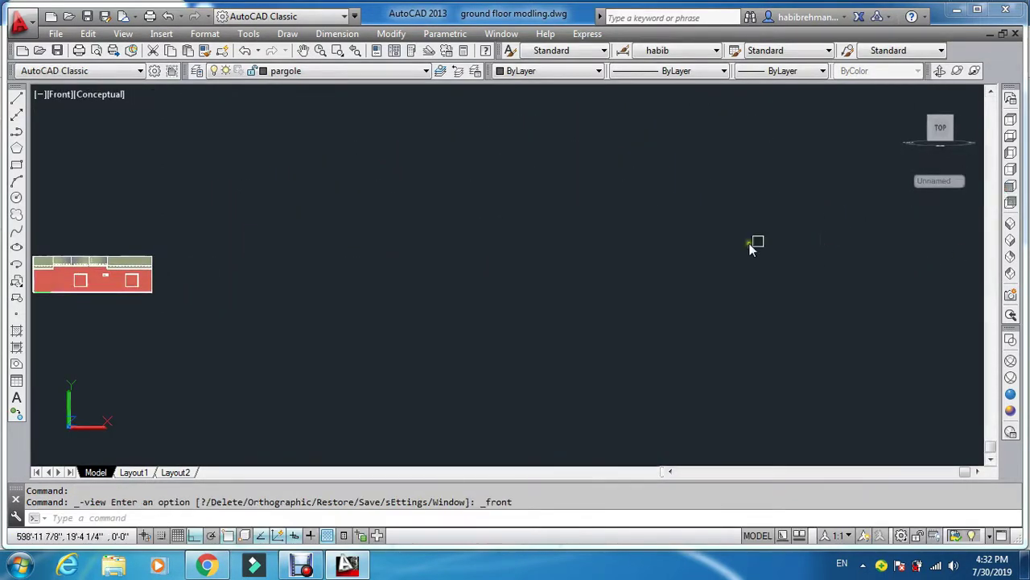
key(Escape)
key(Escape)
text(z)
key(Return)
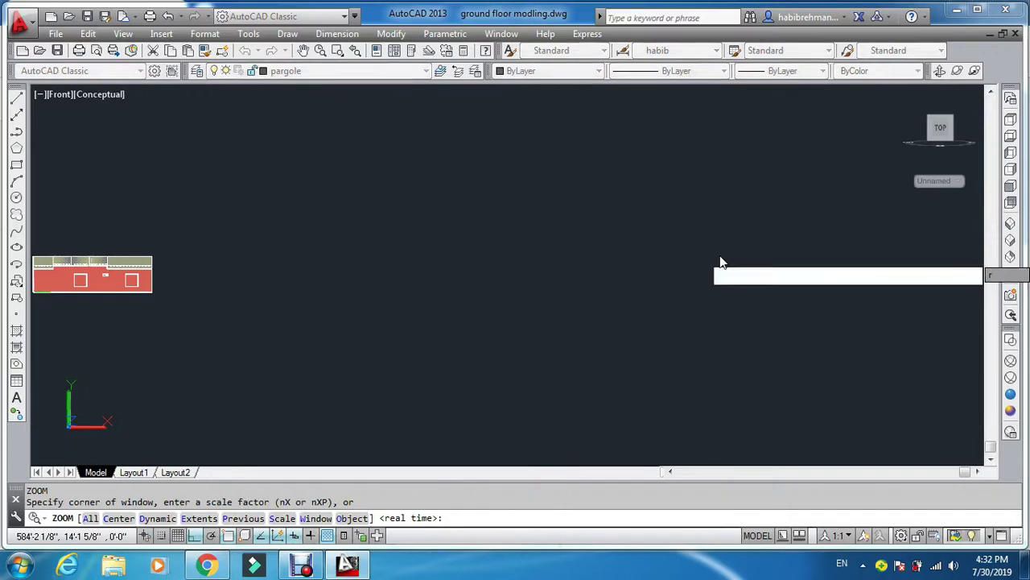
key(Escape)
text(z)
key(Return)
text(e)
key(Return)
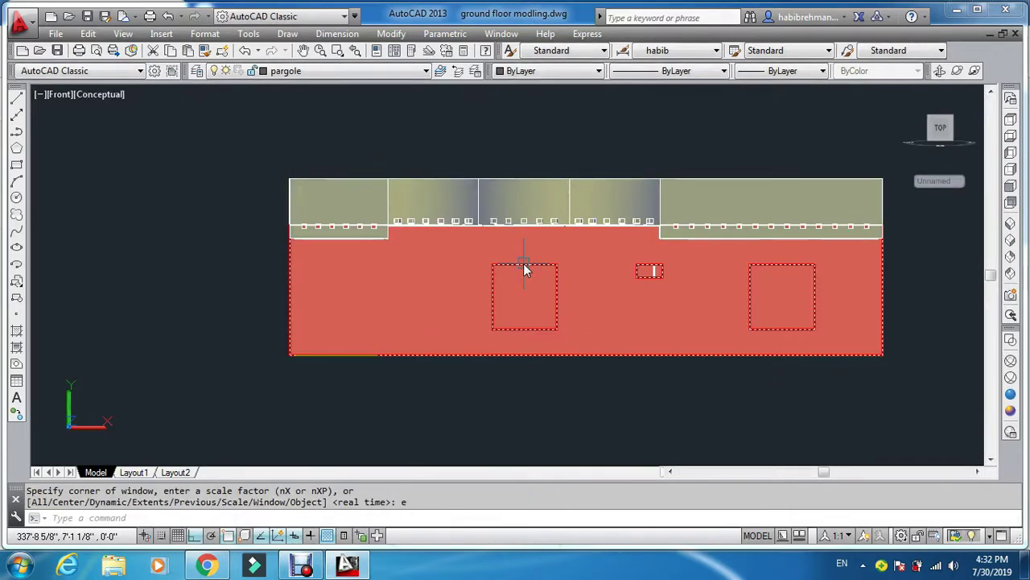